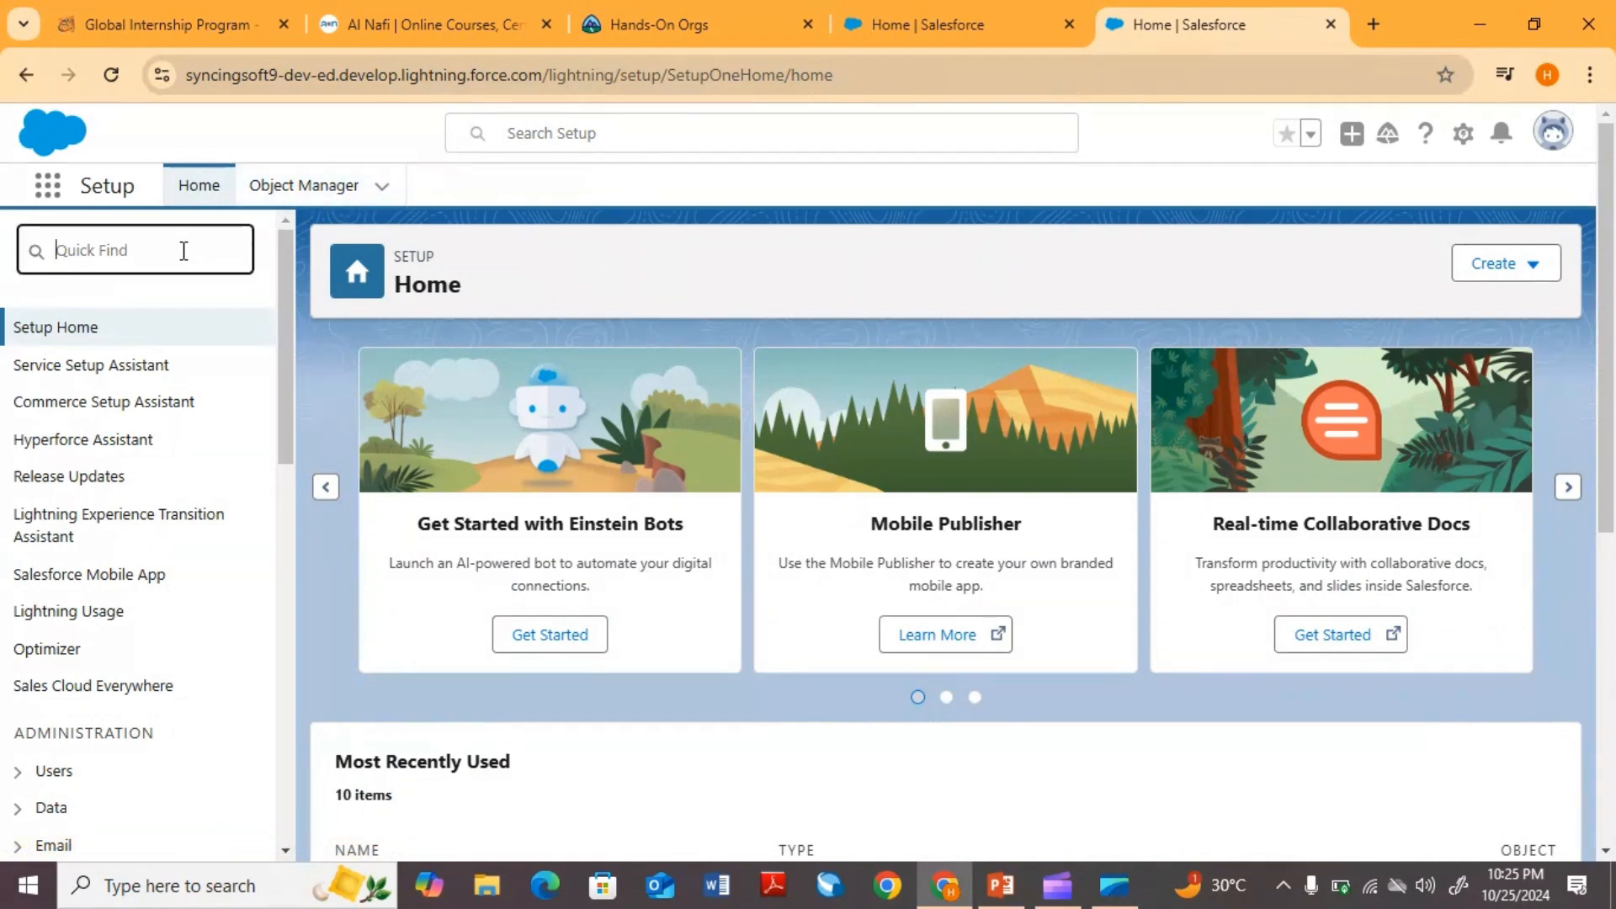
# - Find the Static Resources page in Setup by searching for "static resources" and open it
pyautogui.write('s')
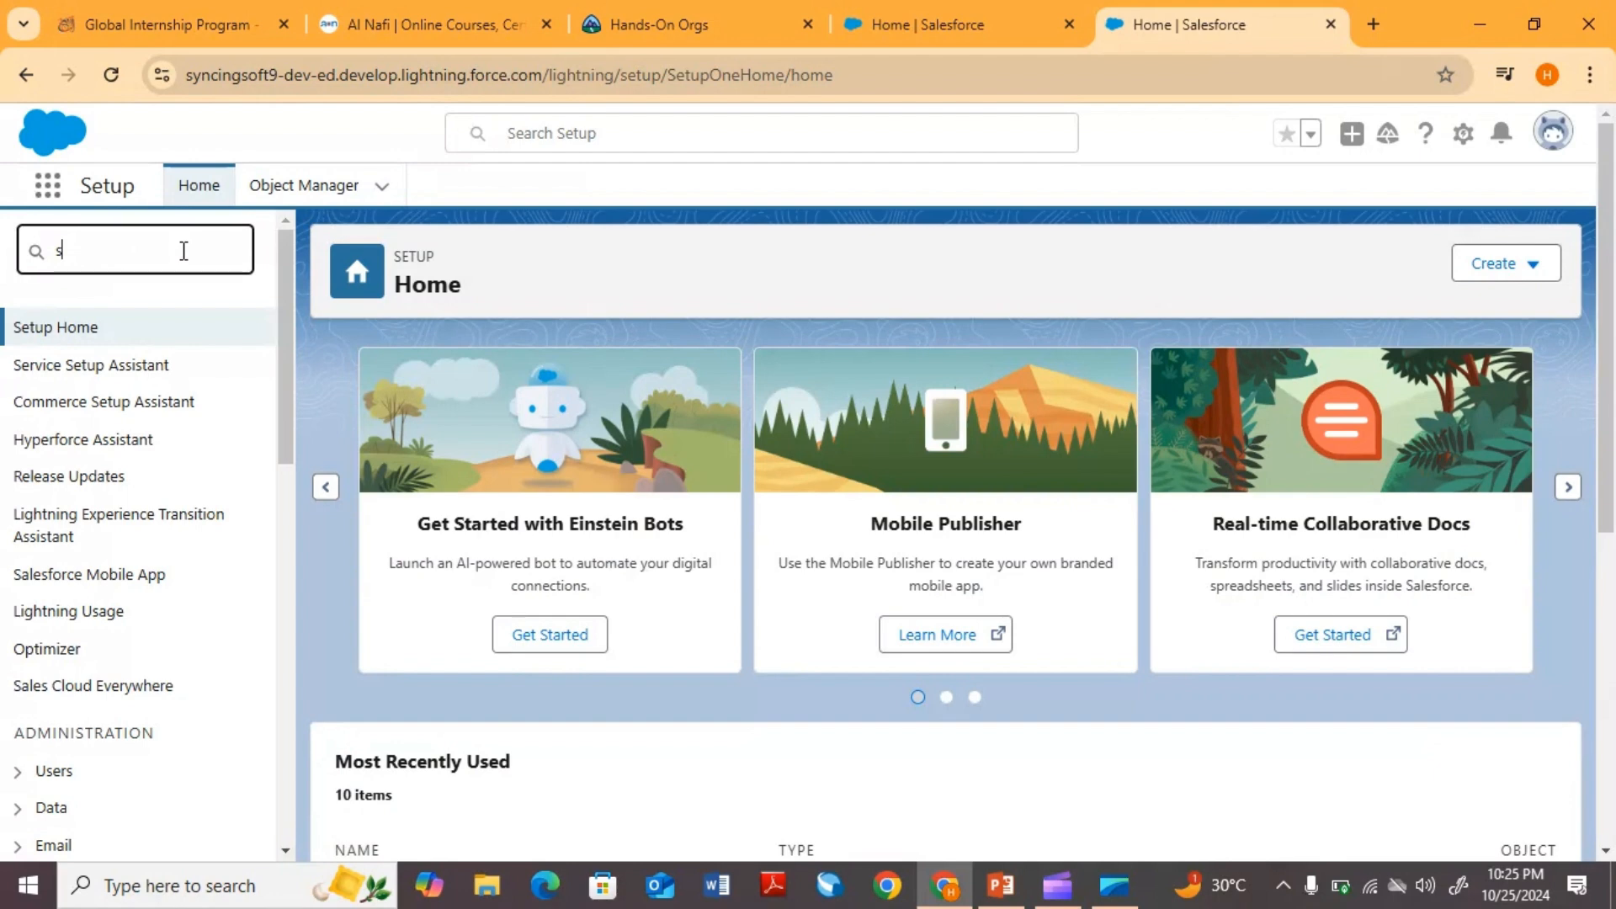
pyautogui.write('tatic resources')
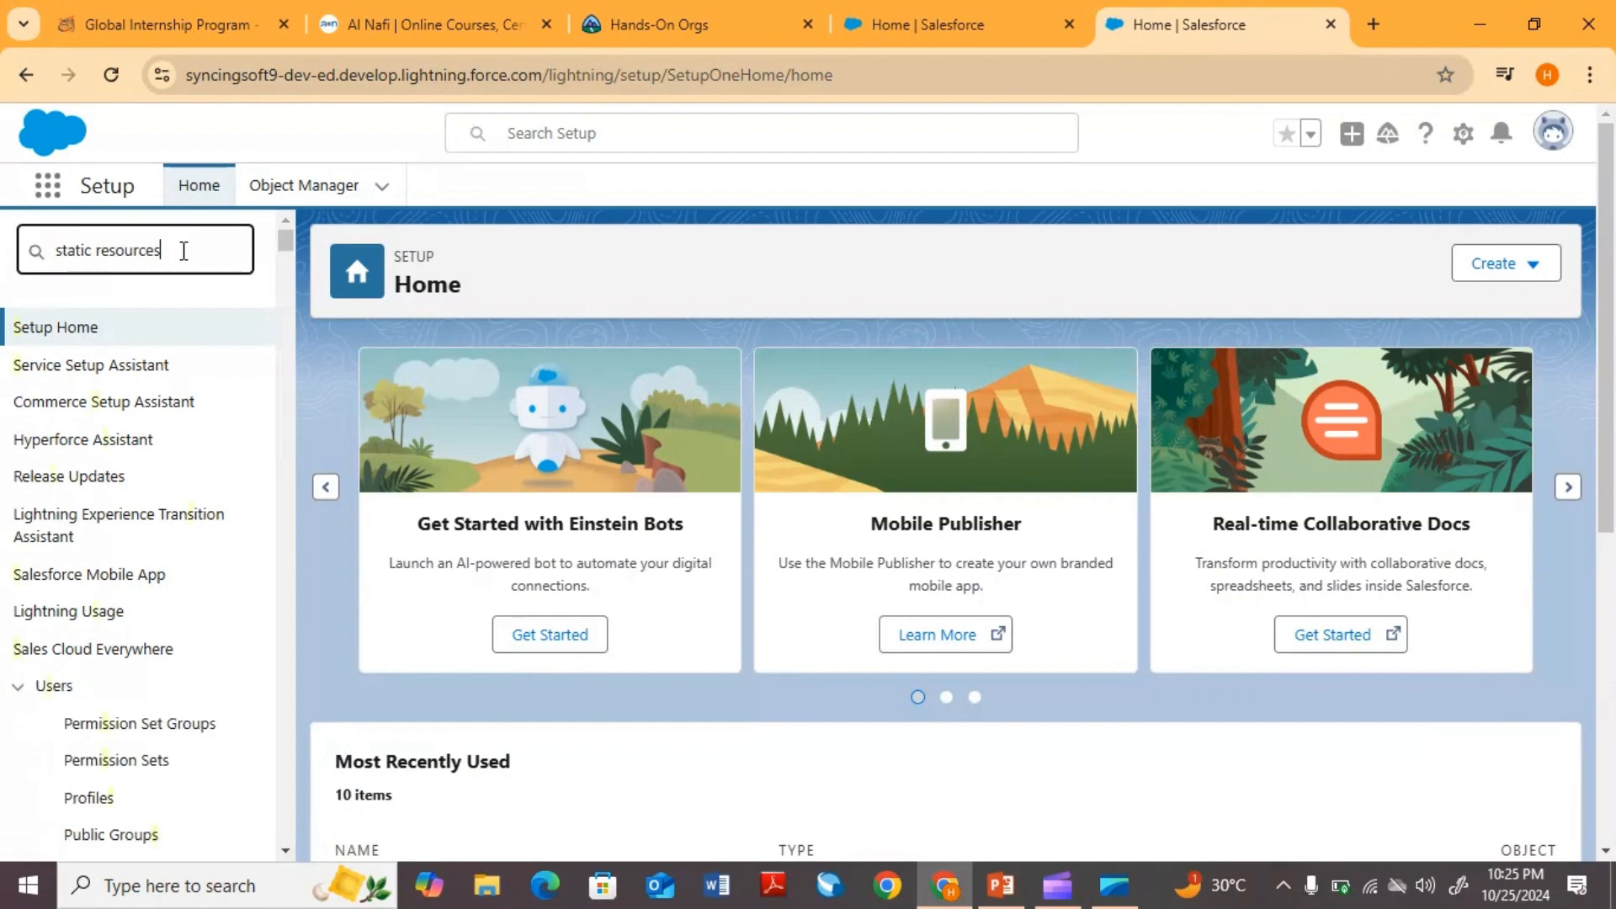
pyautogui.click(141, 377)
pyautogui.click(139, 370)
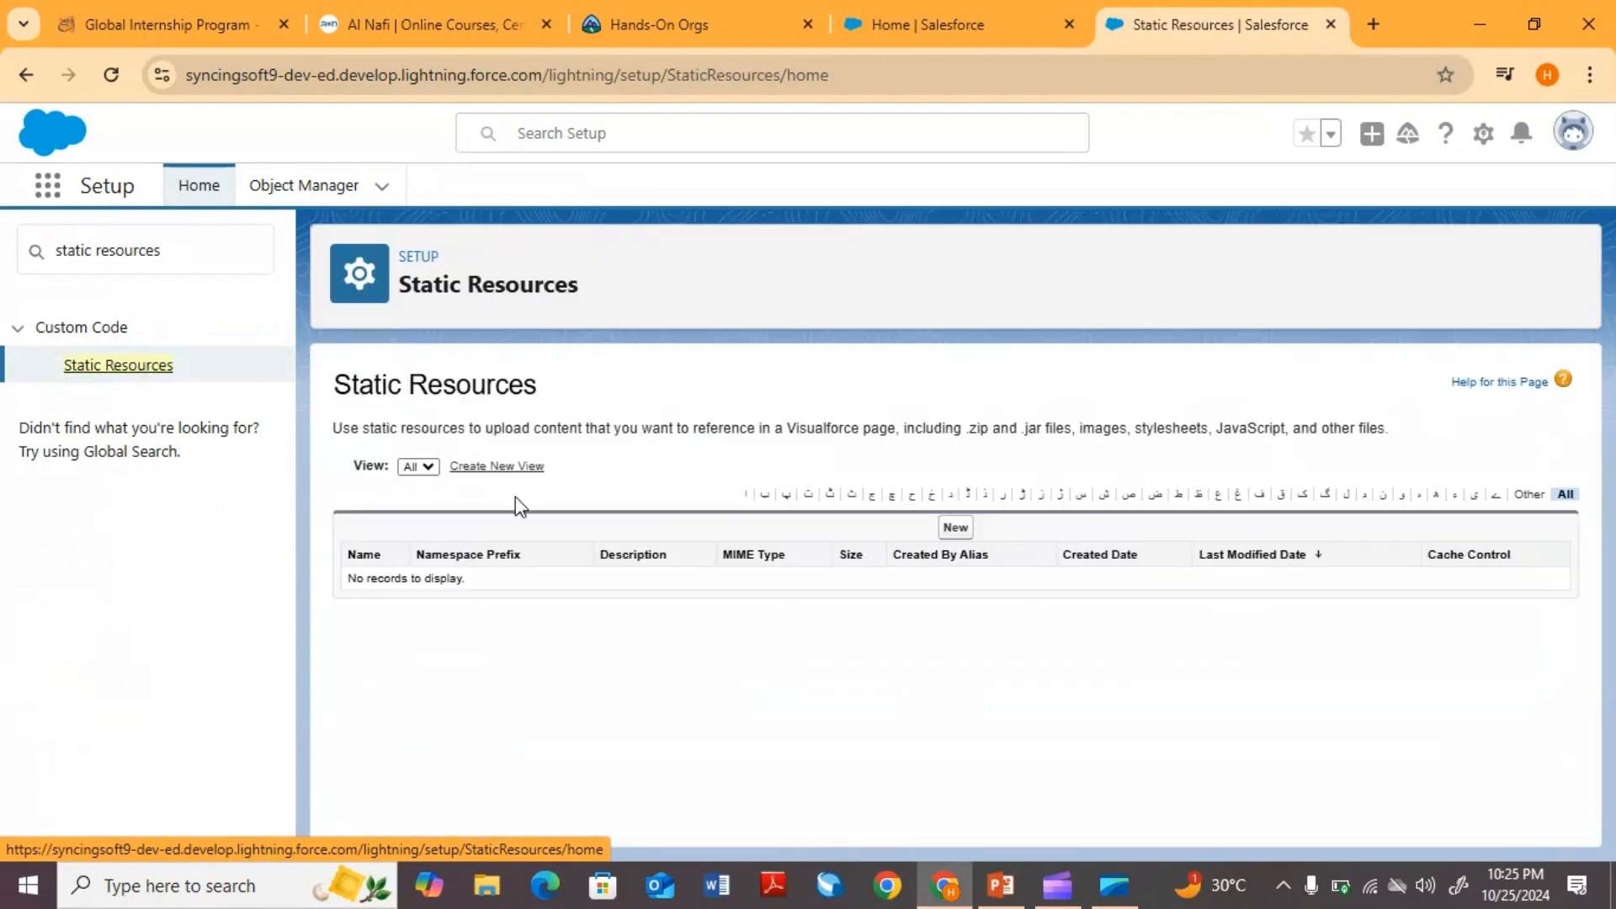
# - Create a static resource named iconred from red flag.jpg with Public cache control and save it
pyautogui.click(955, 529)
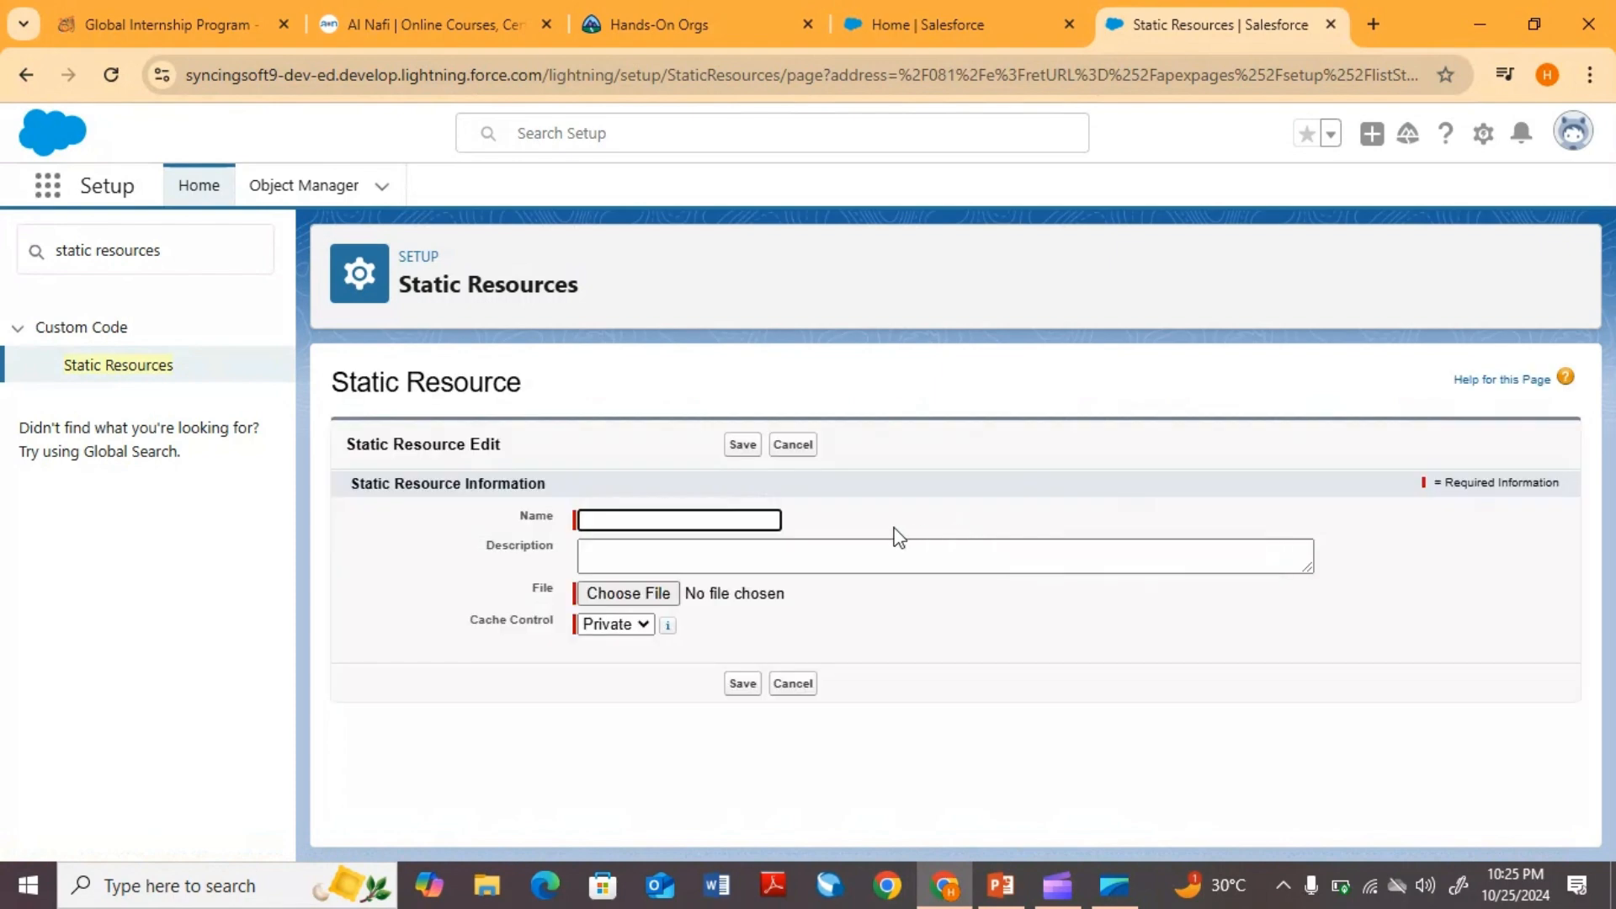
pyautogui.click(630, 522)
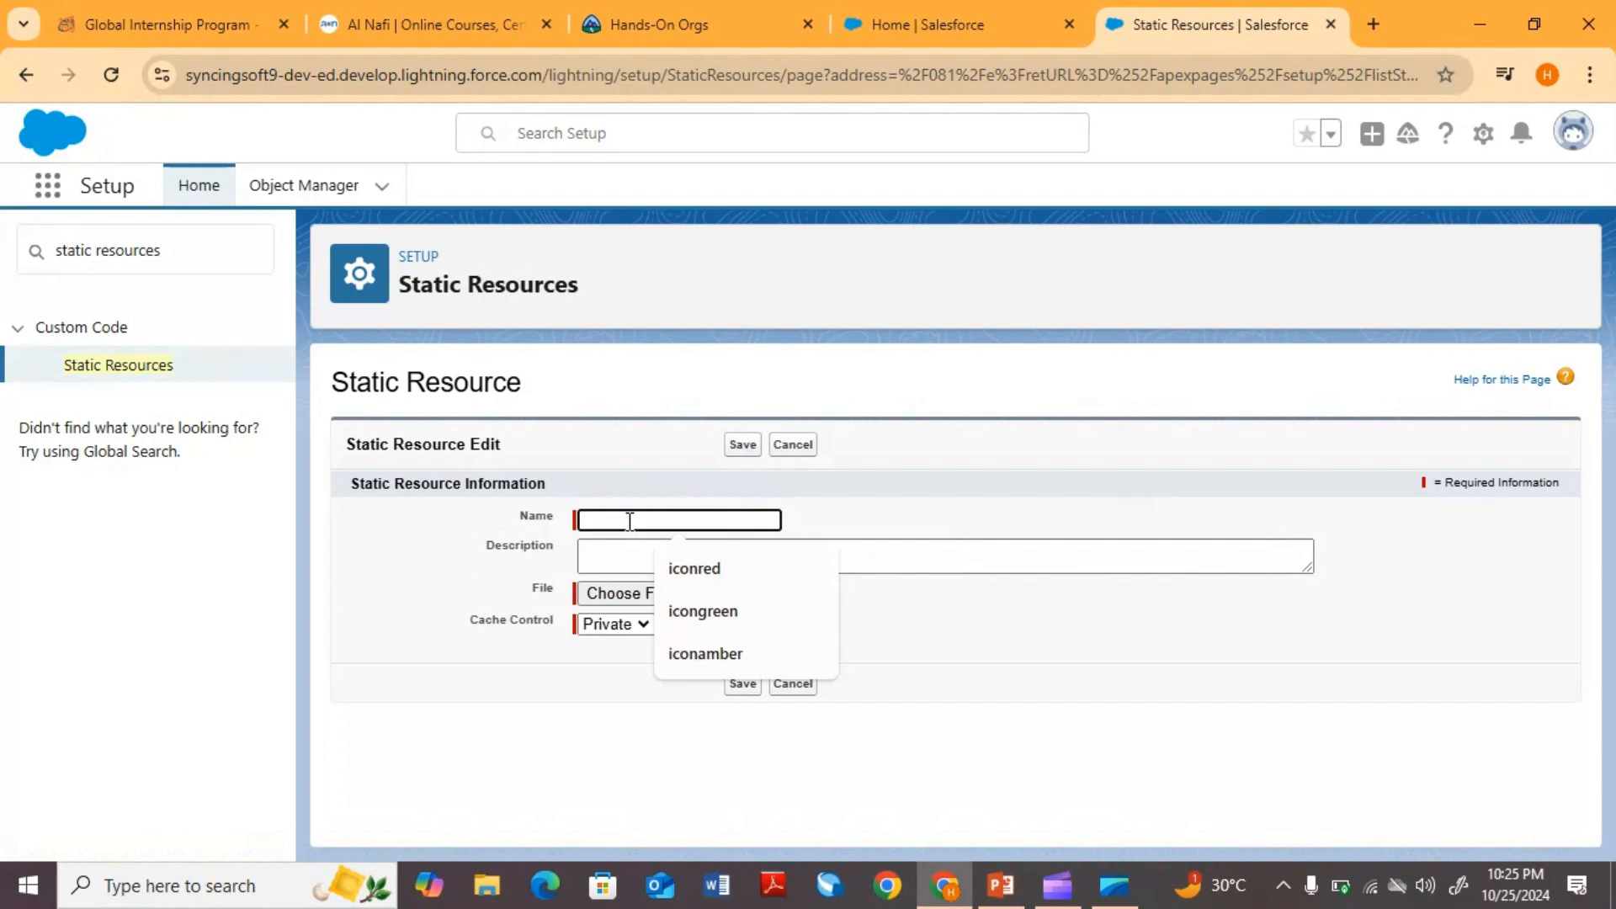
pyautogui.click(705, 572)
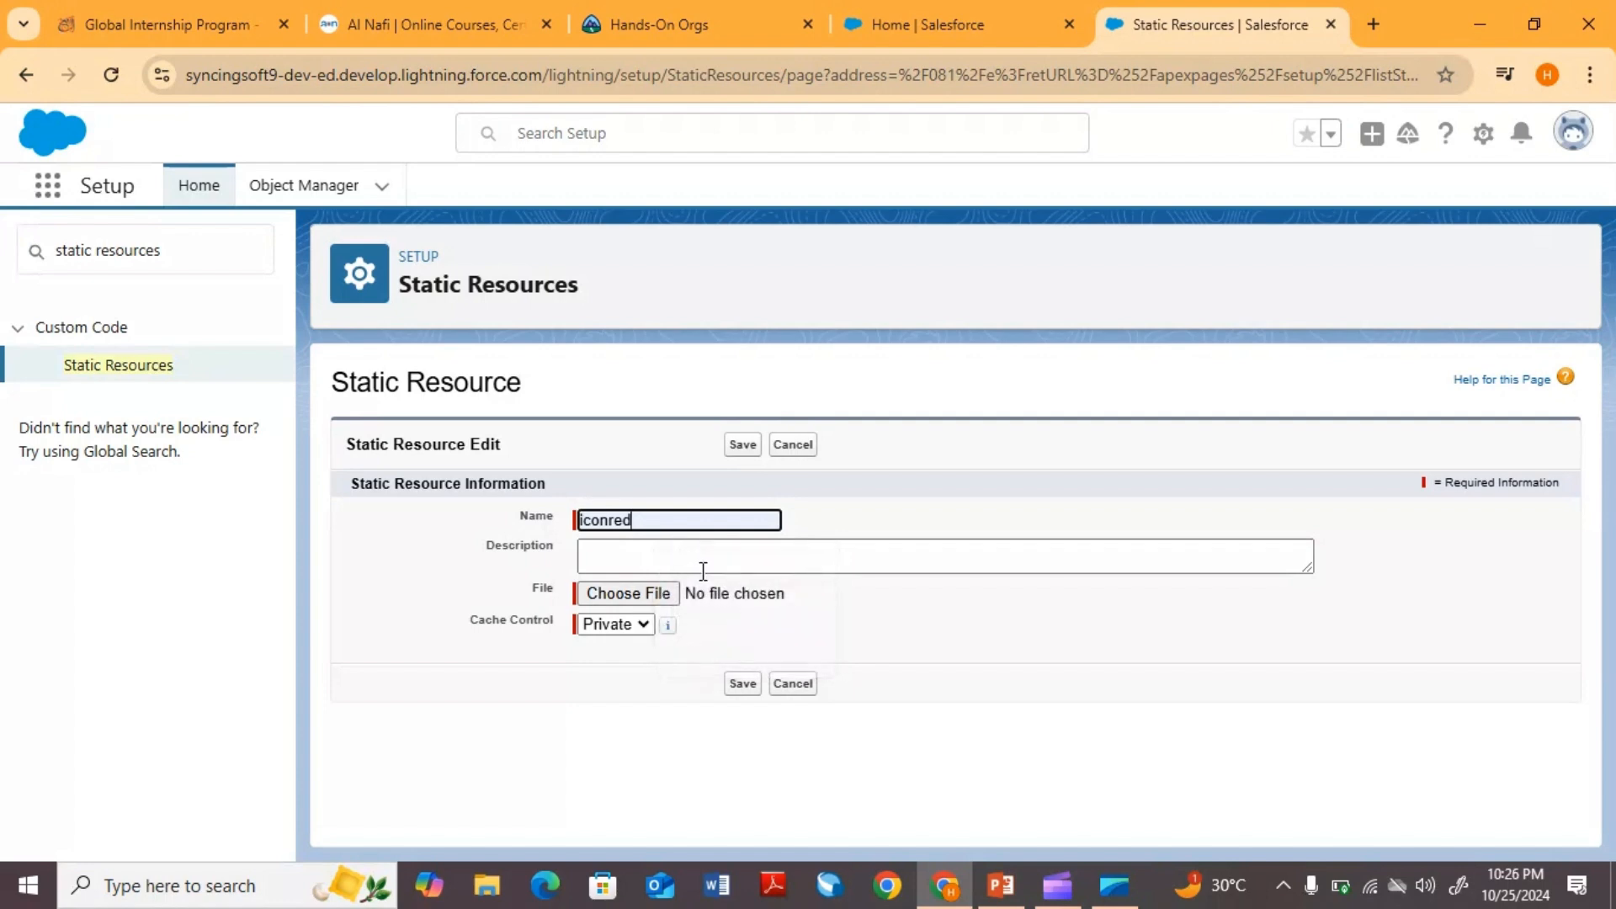
pyautogui.click(641, 594)
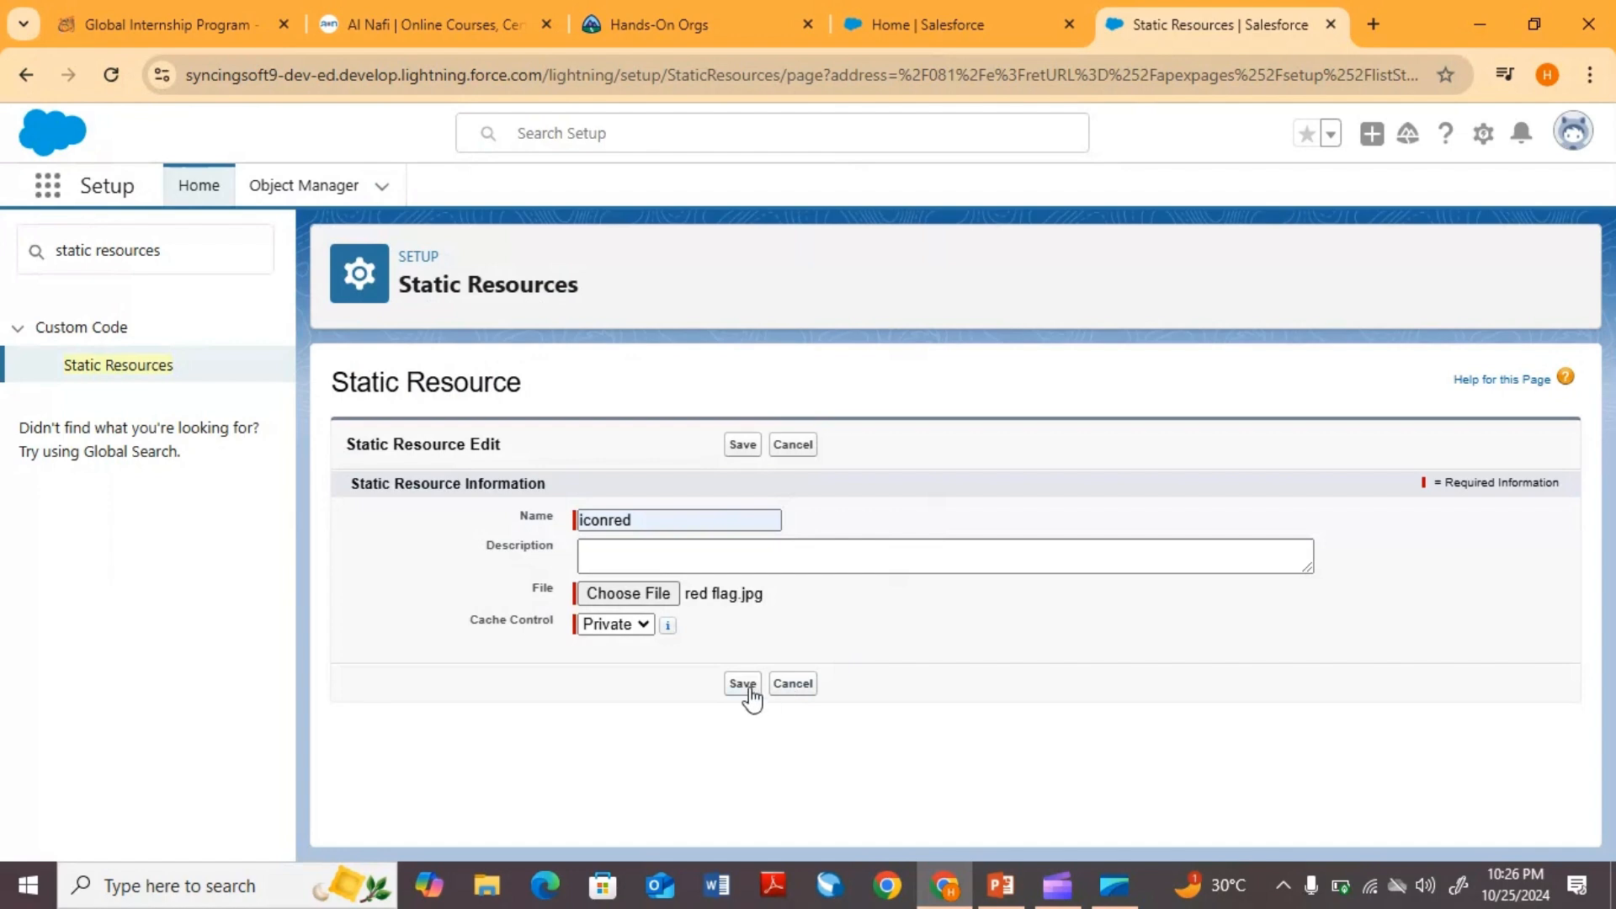
pyautogui.click(641, 638)
pyautogui.click(618, 679)
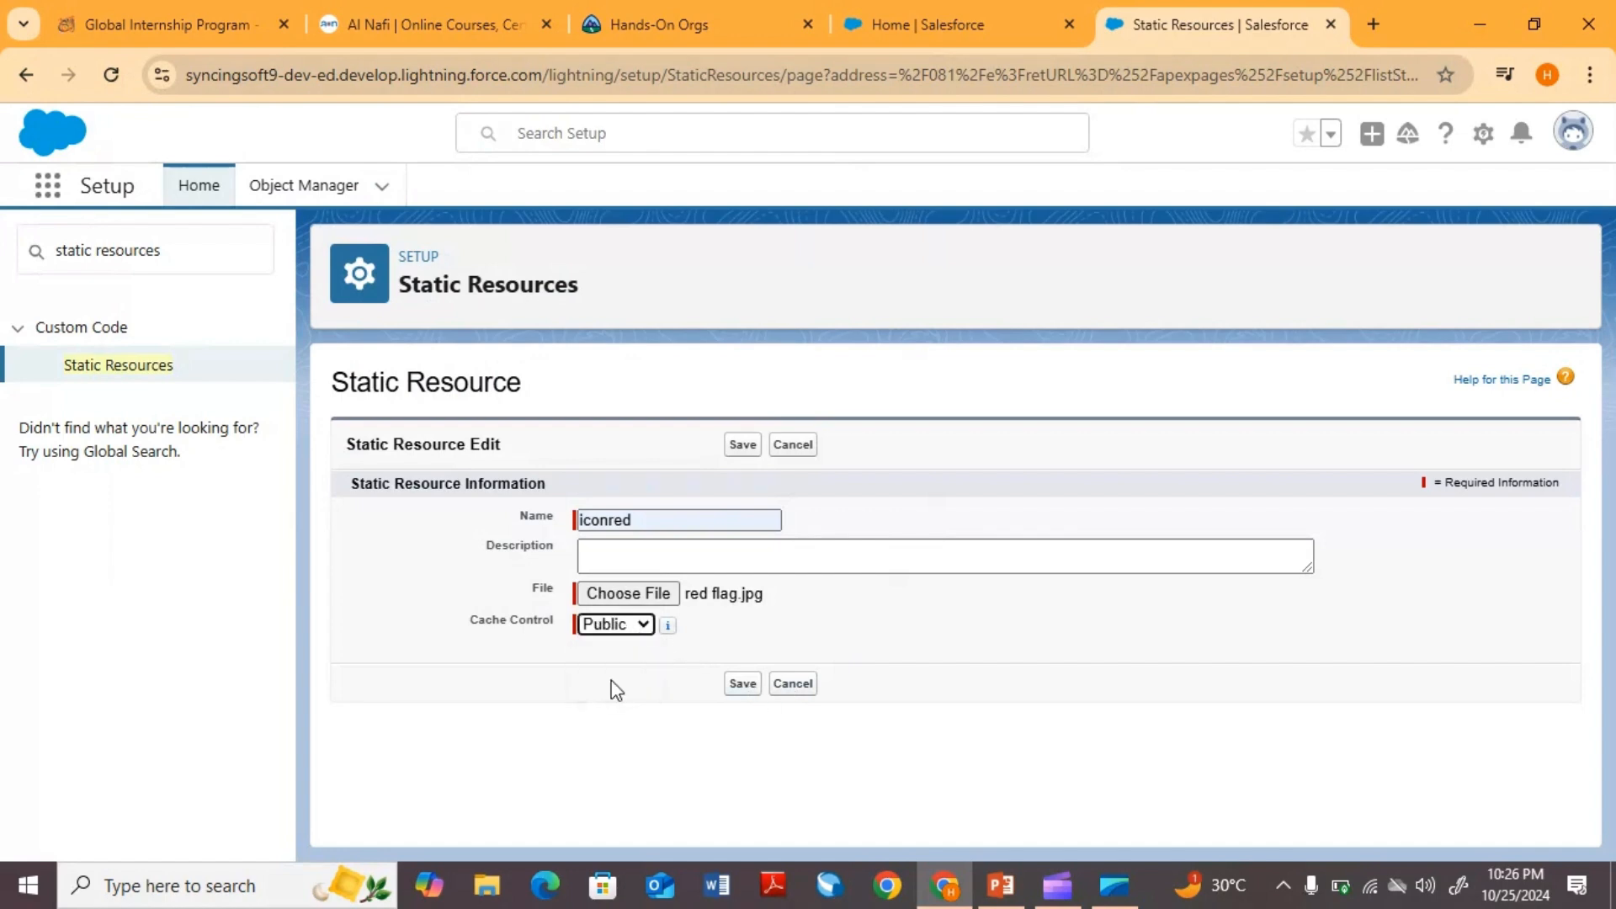
pyautogui.click(740, 686)
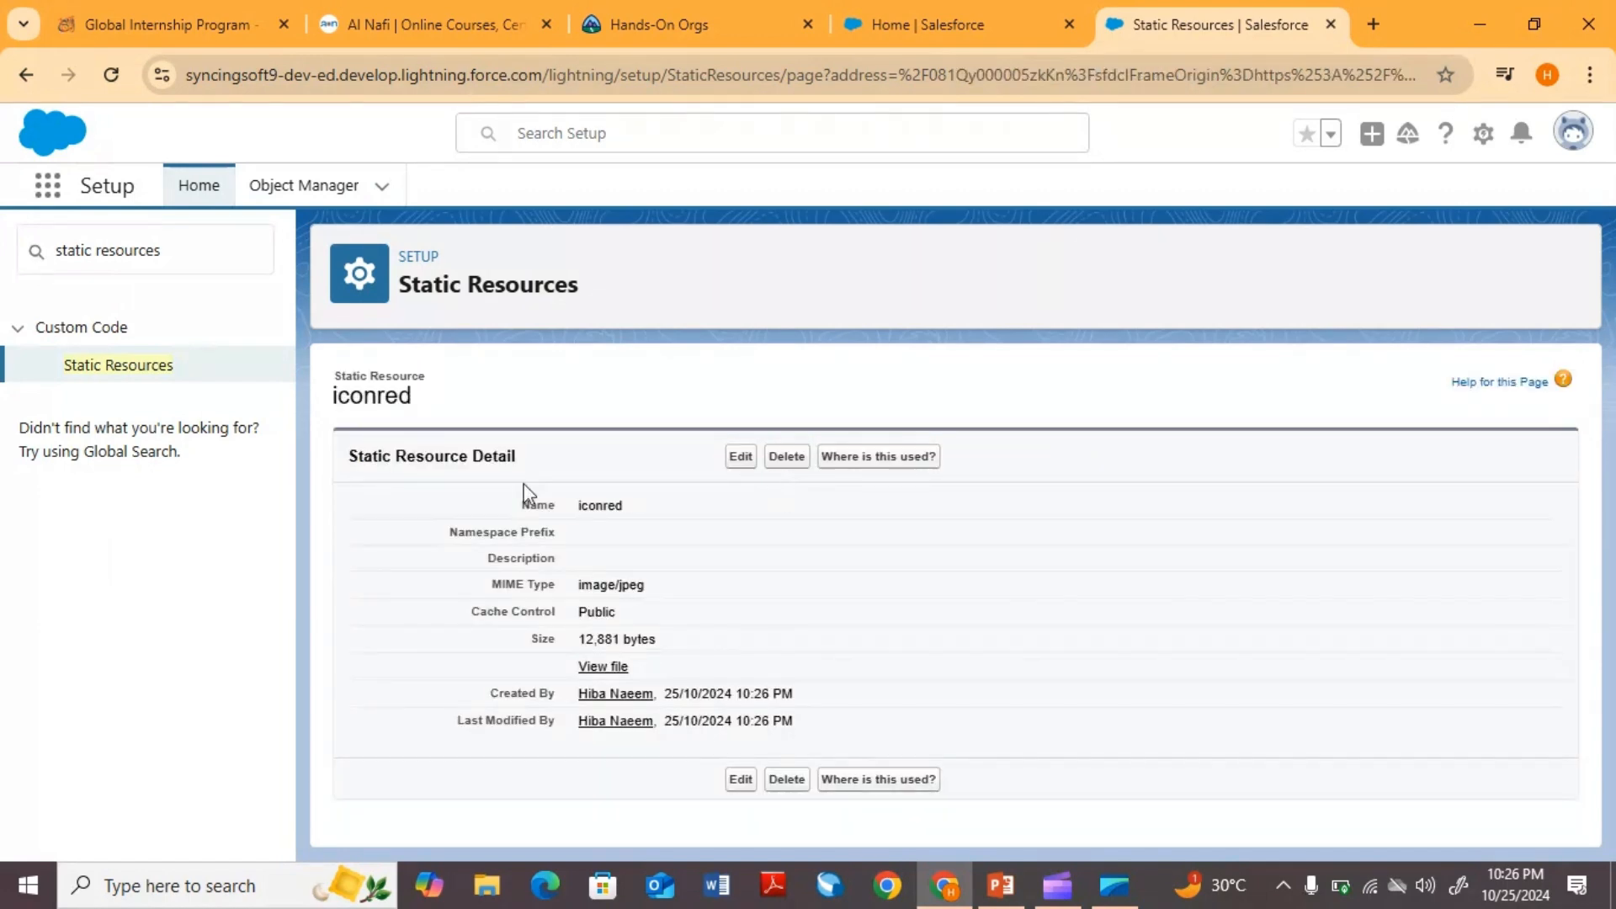
# - Create and save a static resource named icongreen from greenflag.jpeg, then return to the static resources list
pyautogui.click(153, 374)
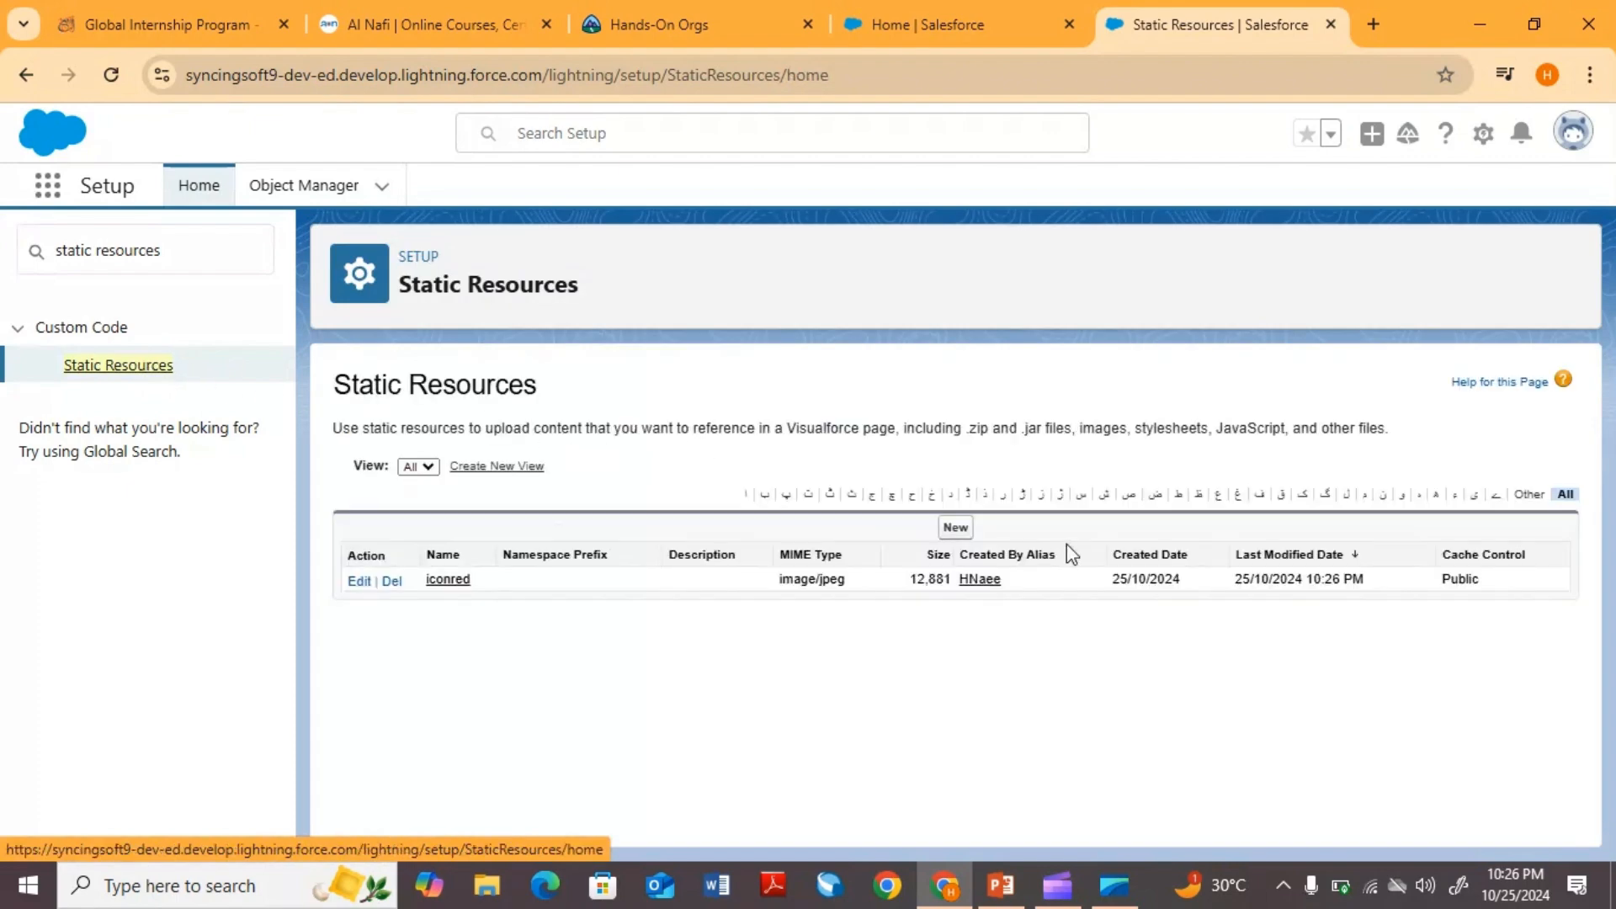
pyautogui.click(957, 528)
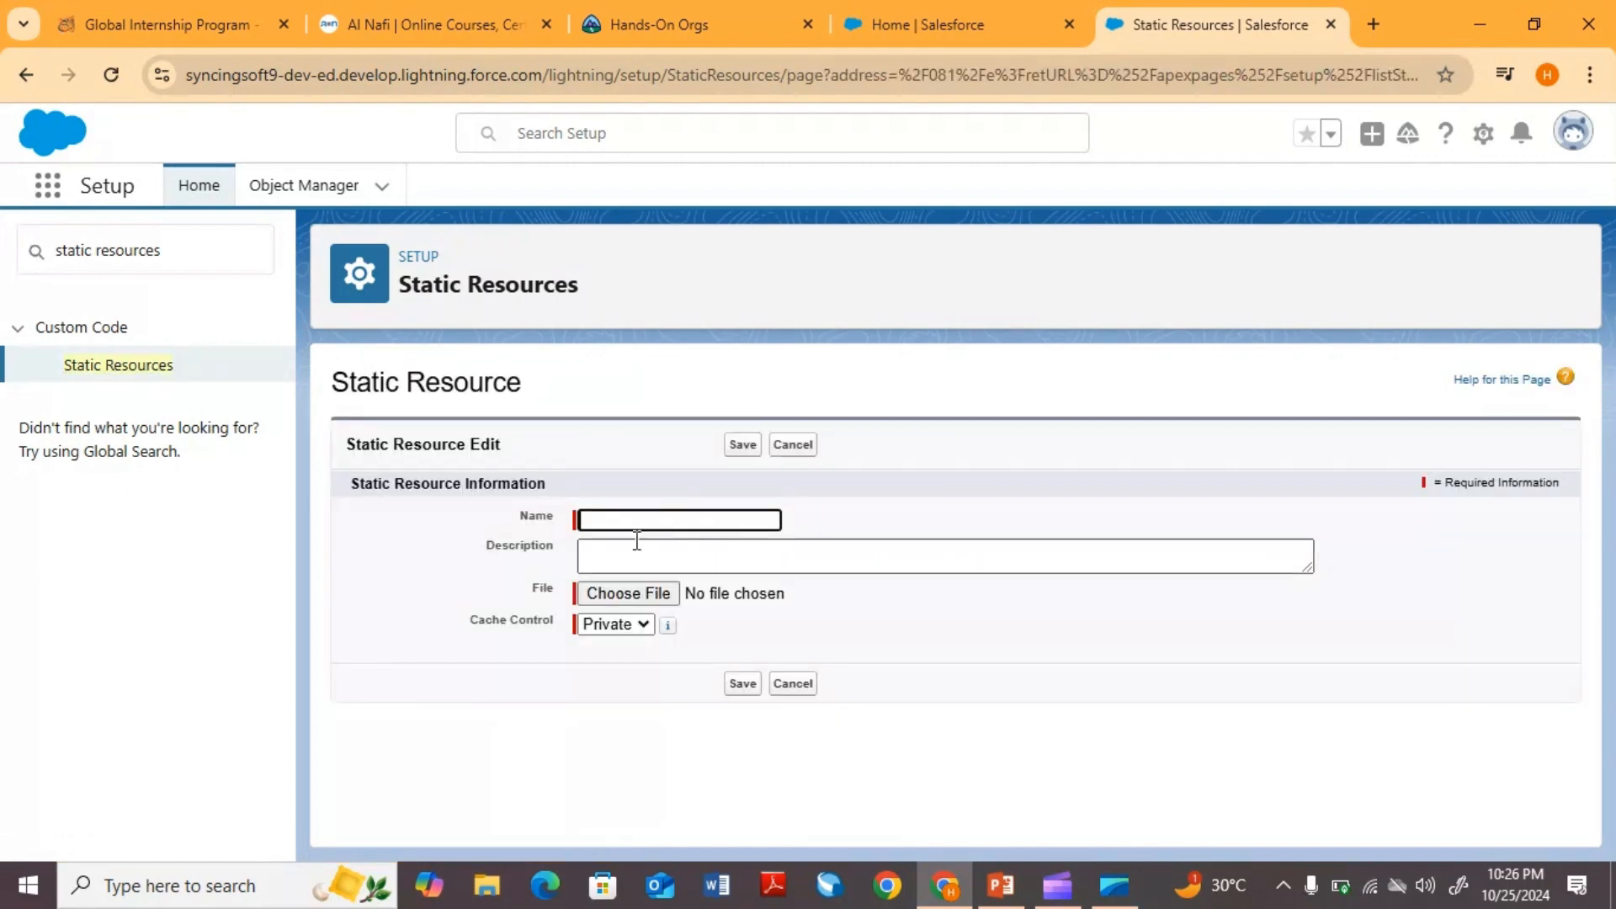
pyautogui.click(667, 522)
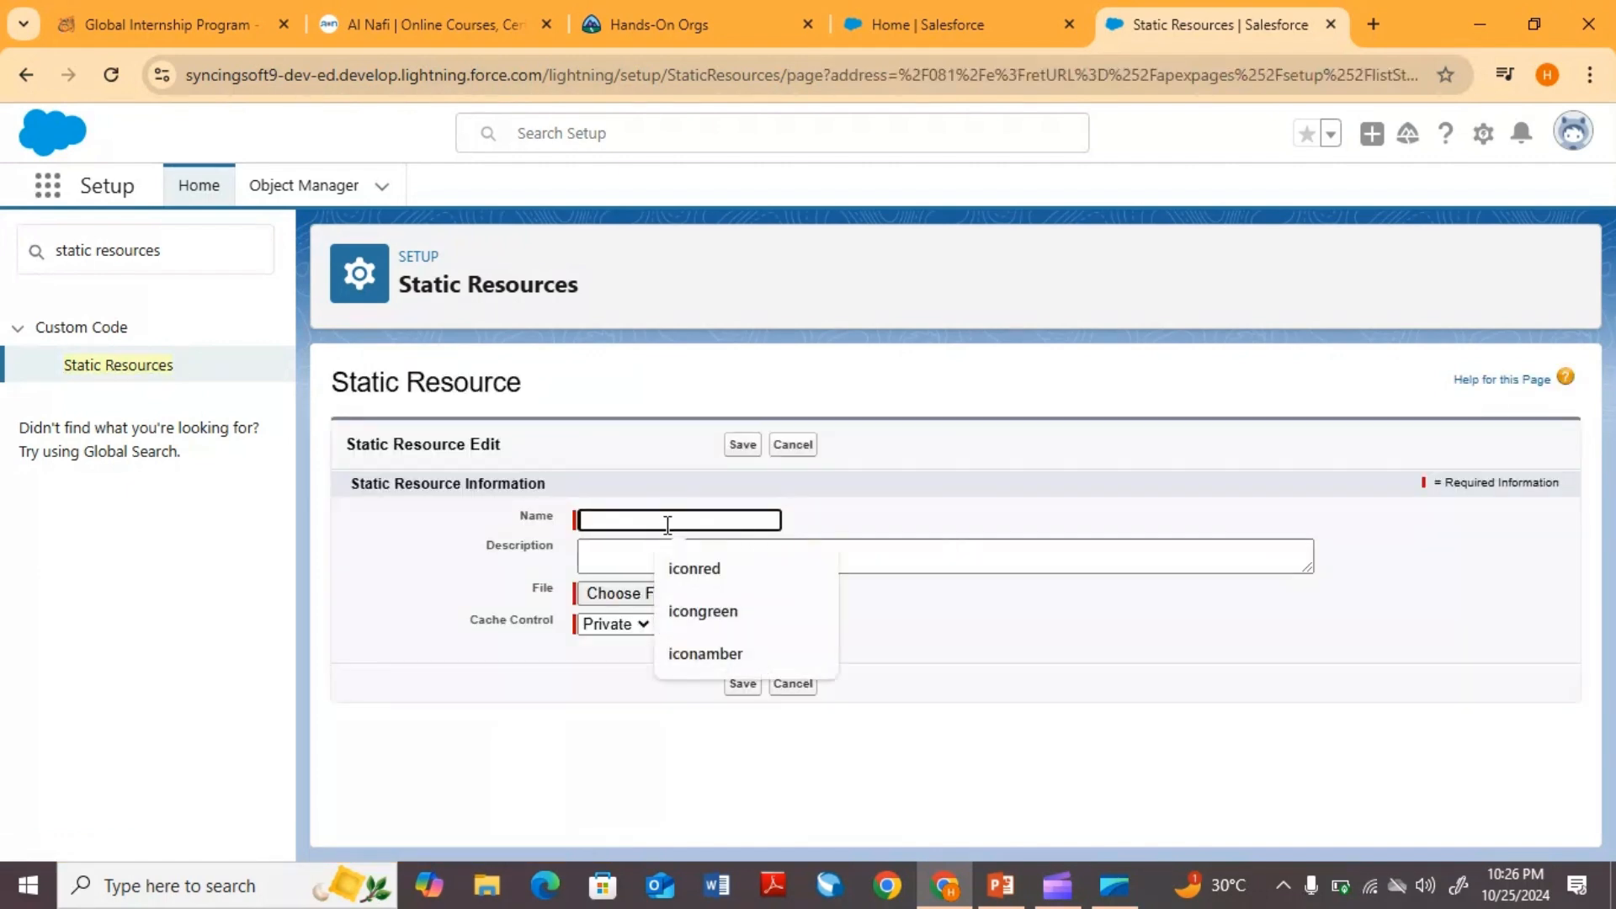
pyautogui.click(704, 619)
pyautogui.click(606, 595)
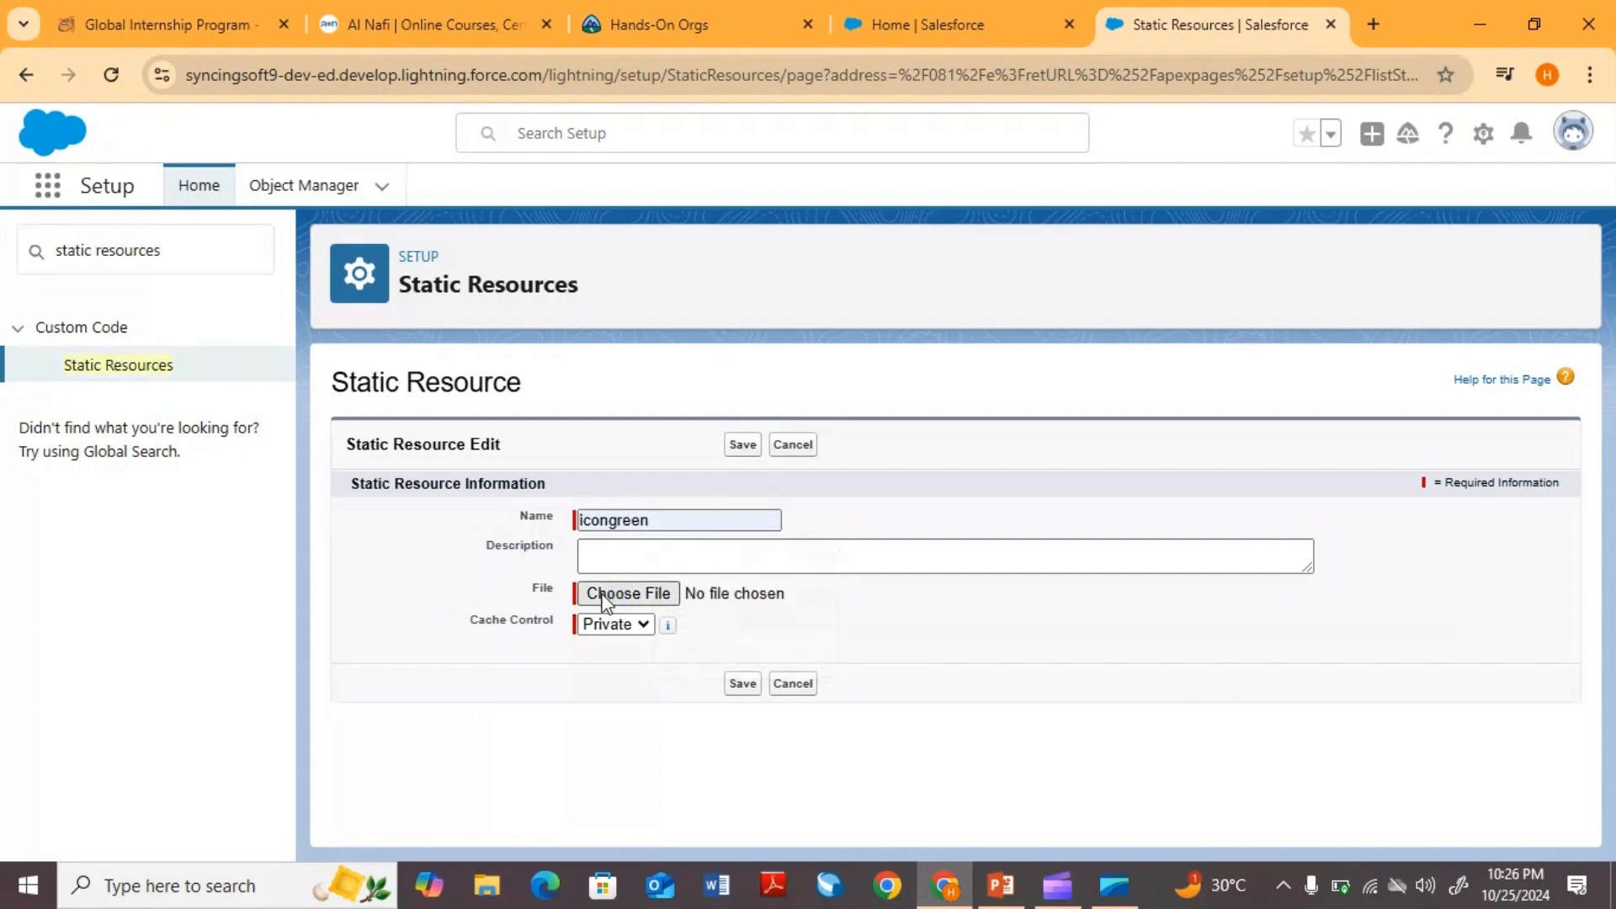
pyautogui.doubleClick(741, 219)
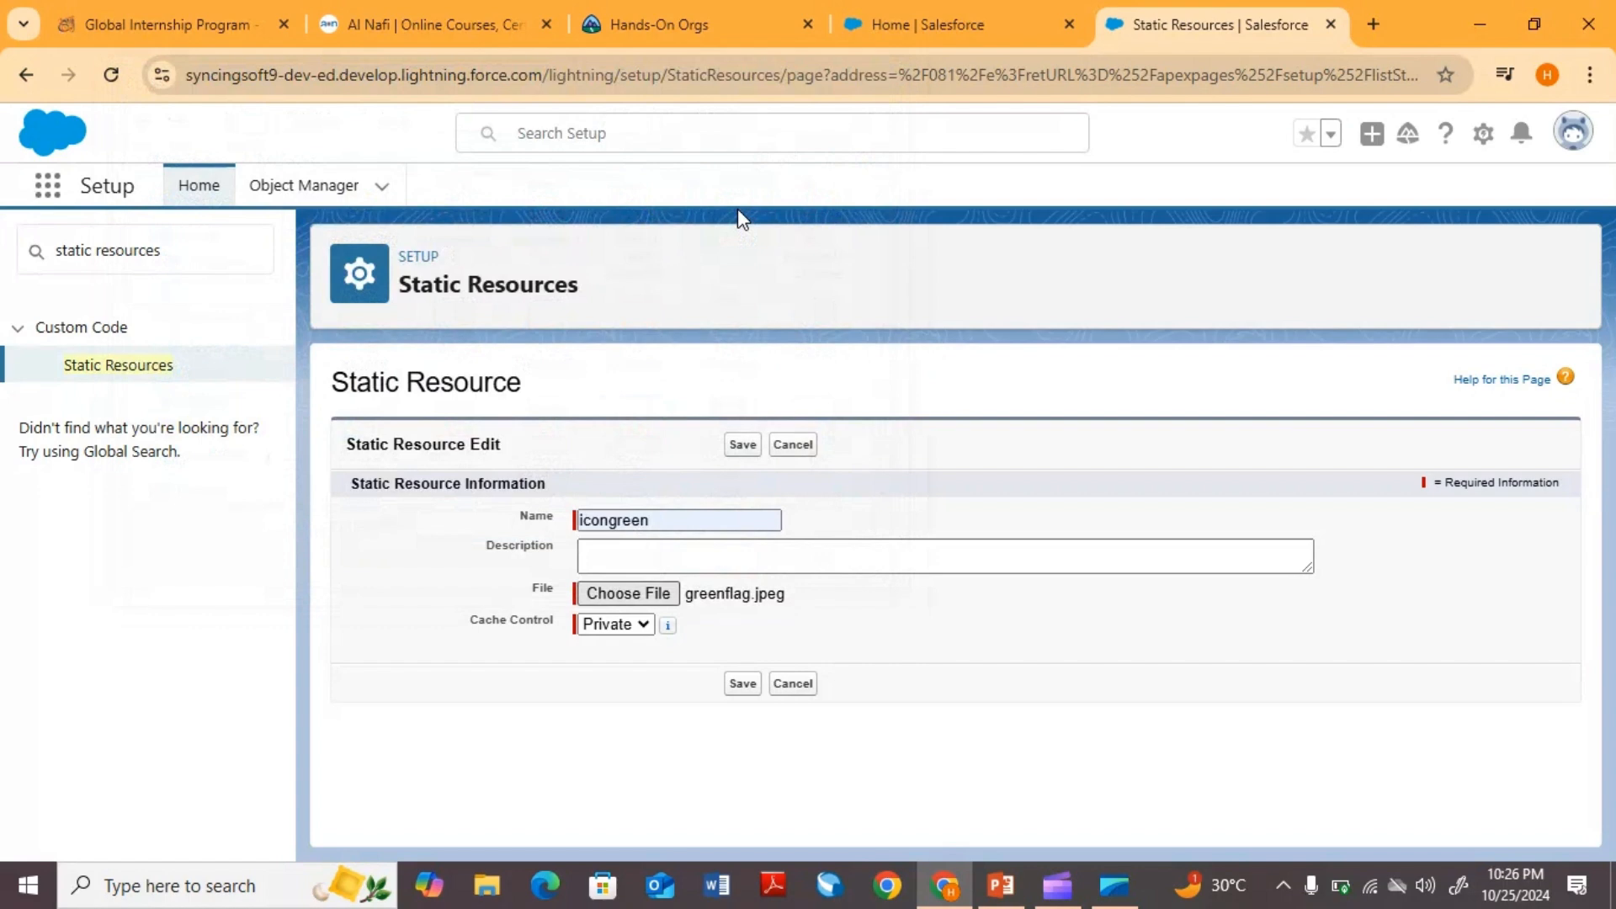
pyautogui.click(739, 687)
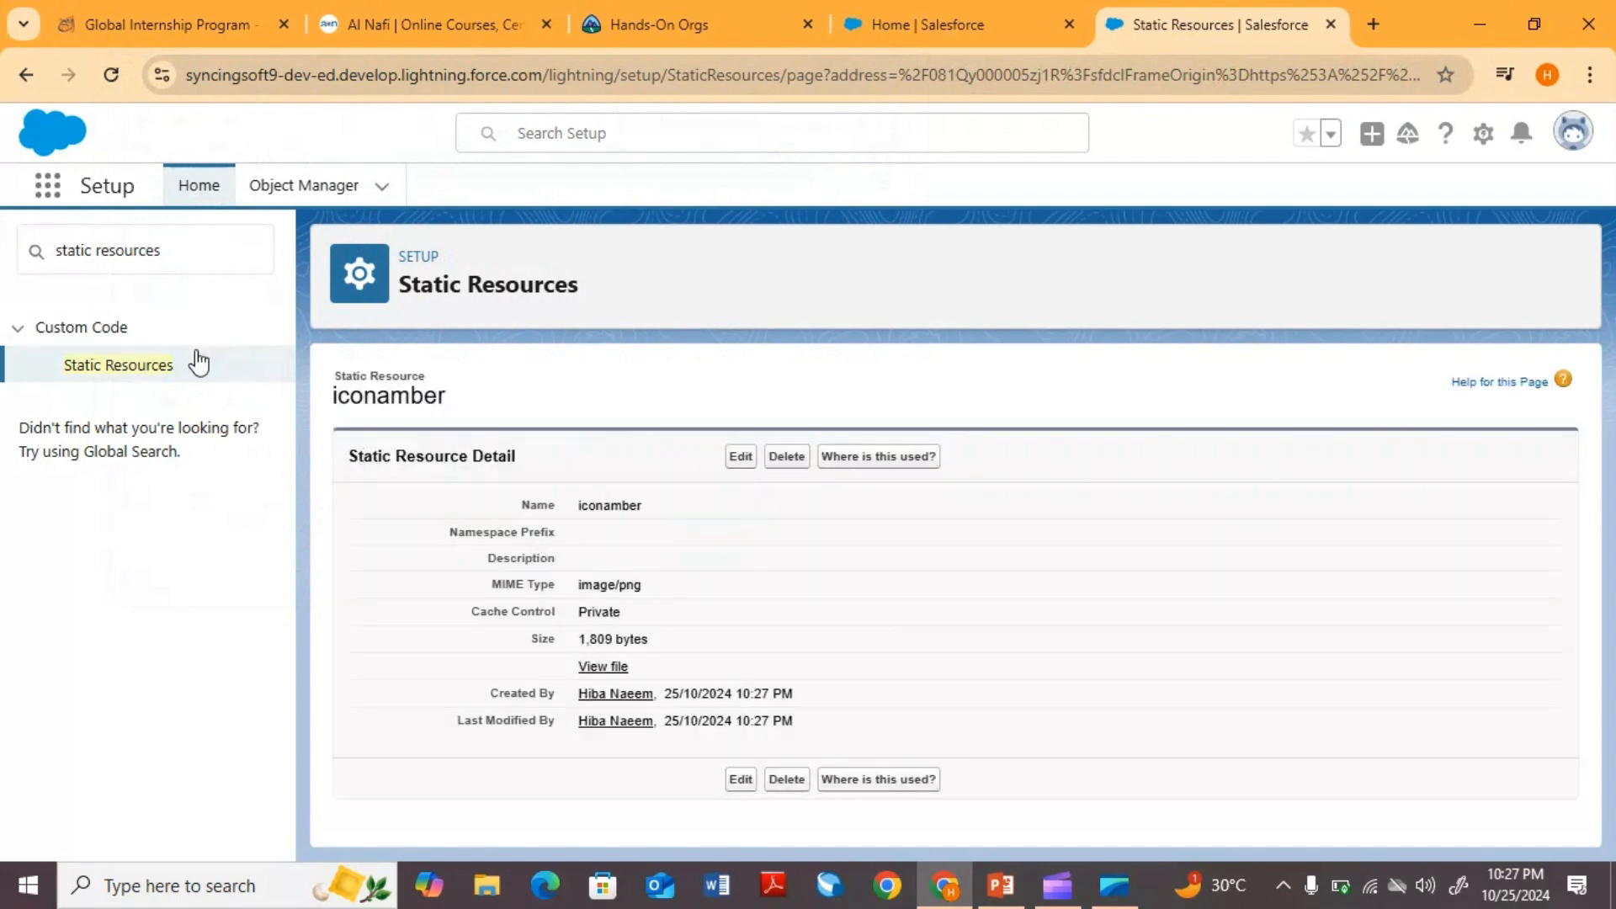
pyautogui.click(163, 375)
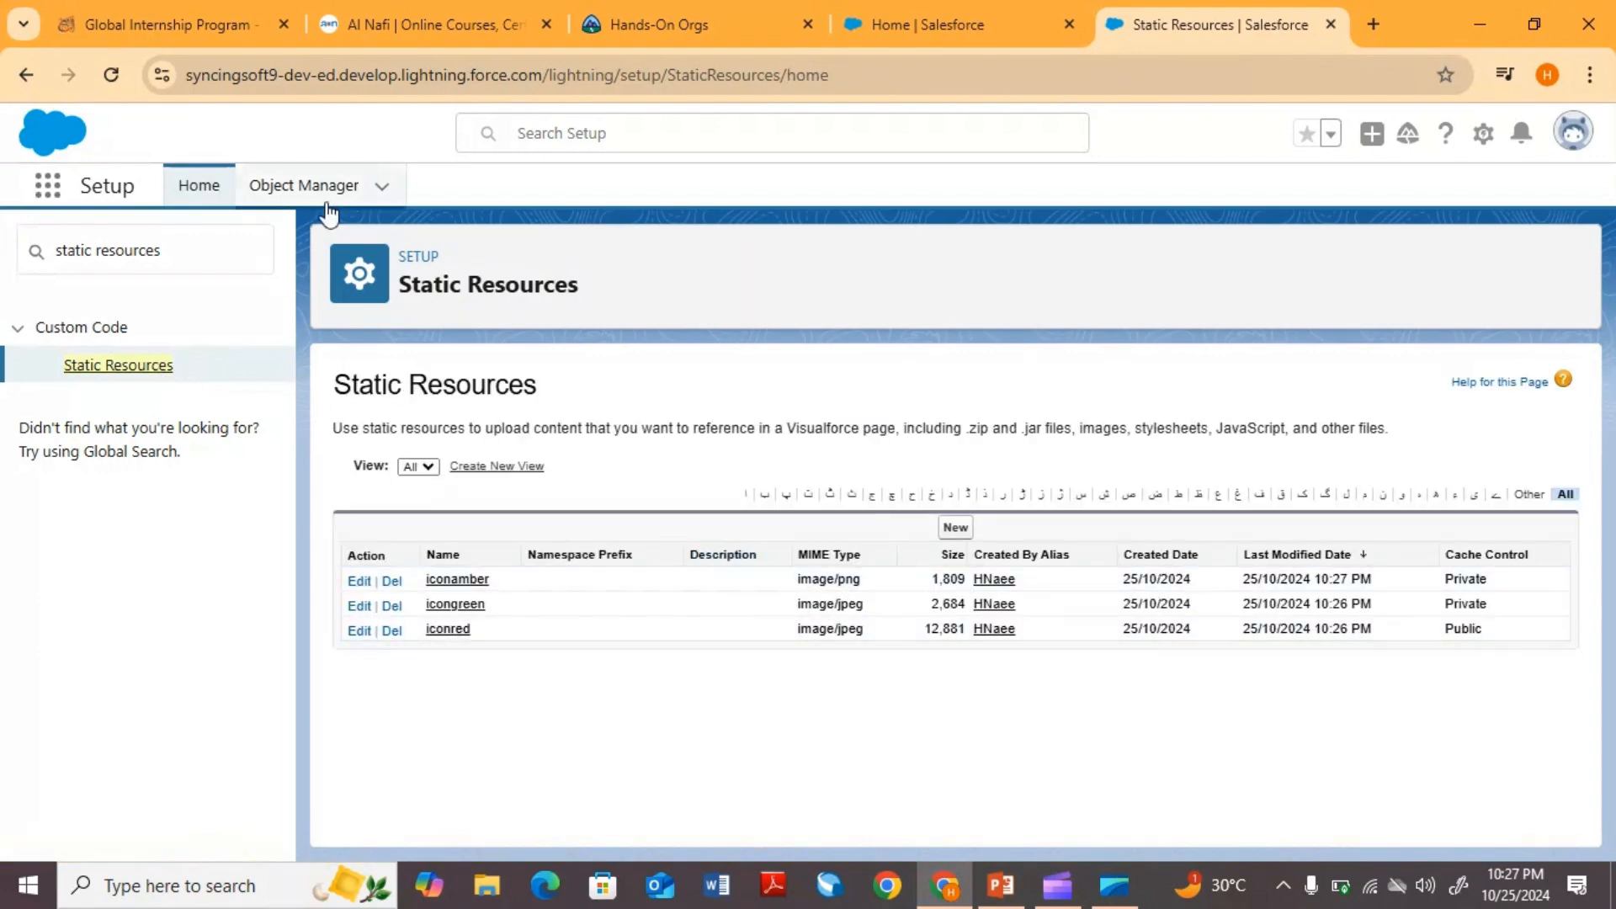
# - Leave Setup for the Service app and open Opportunities by searching for "opp" among the apps and items
pyautogui.click(52, 190)
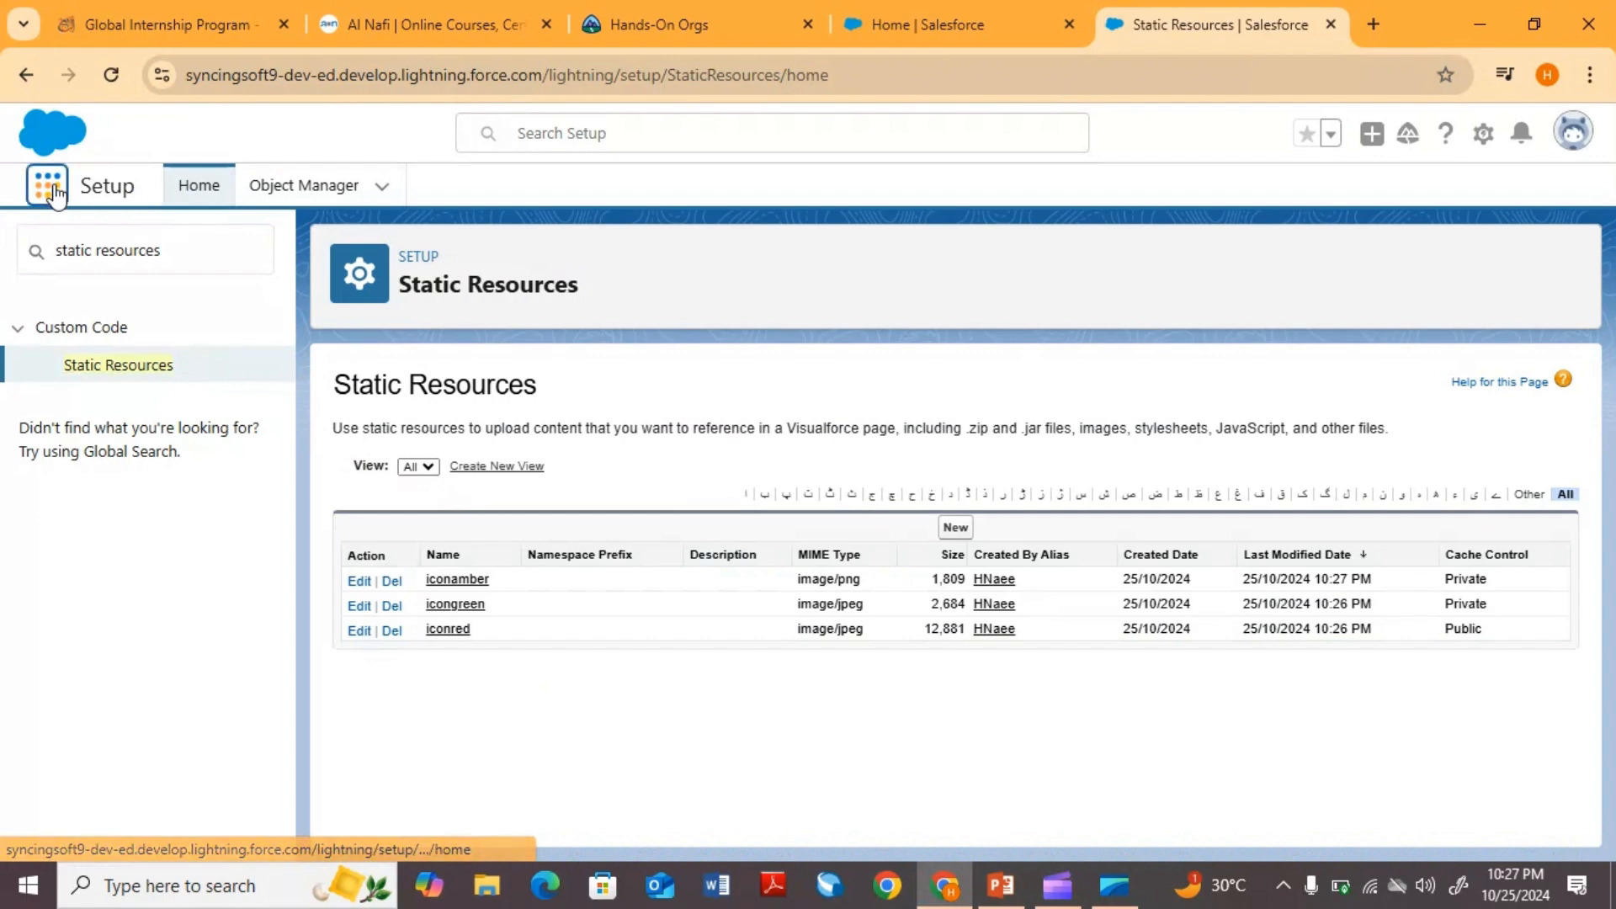
pyautogui.click(99, 374)
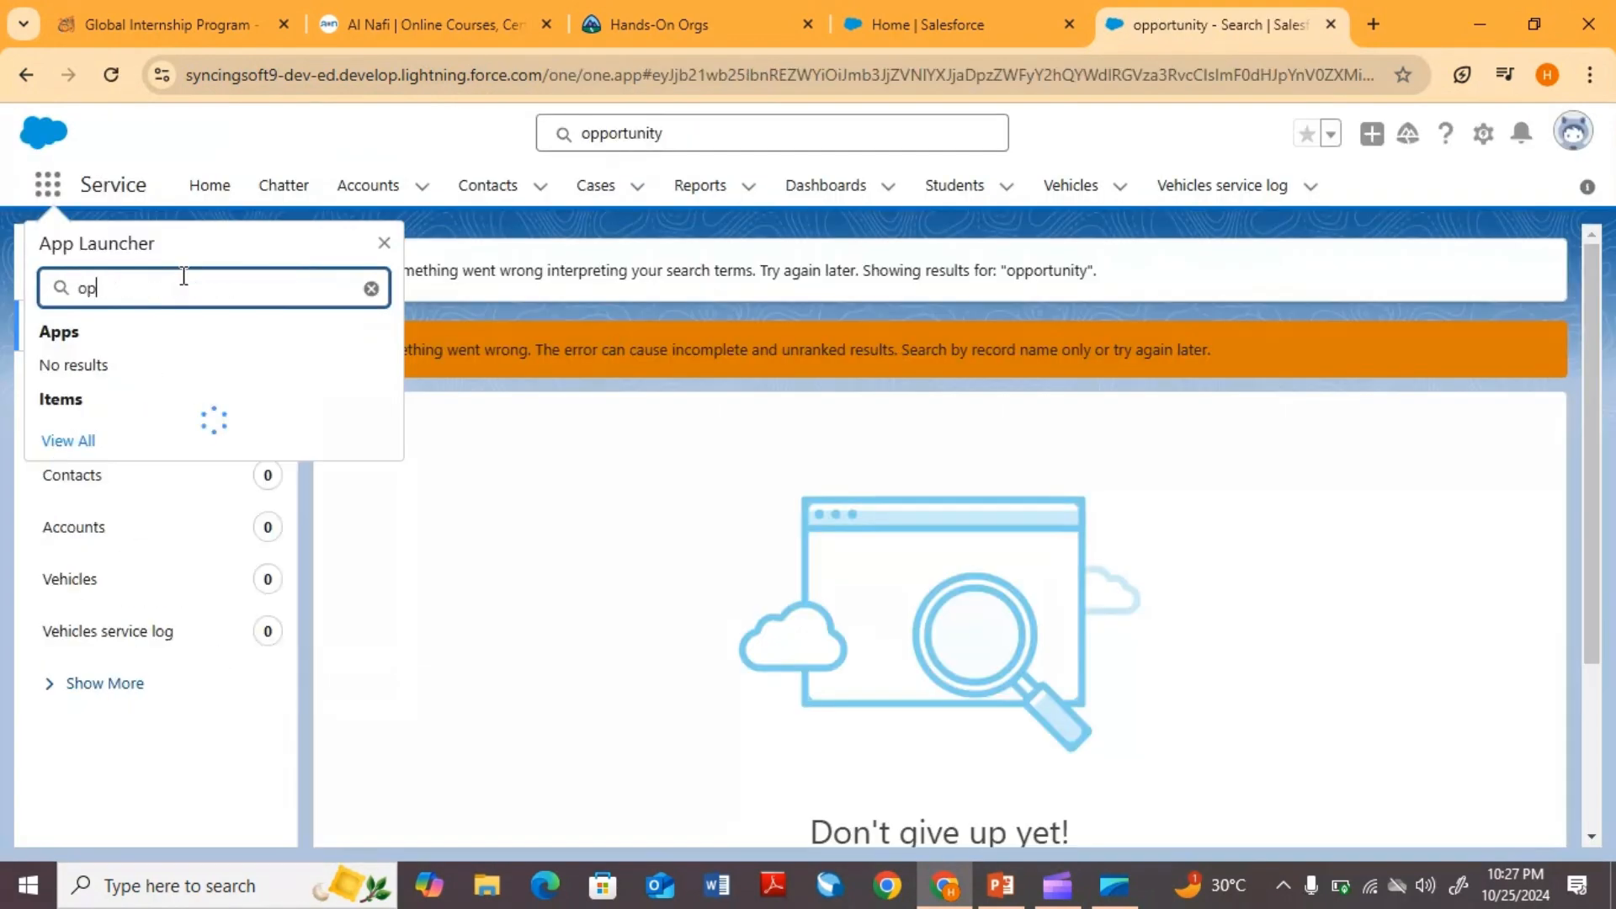
pyautogui.write('pp')
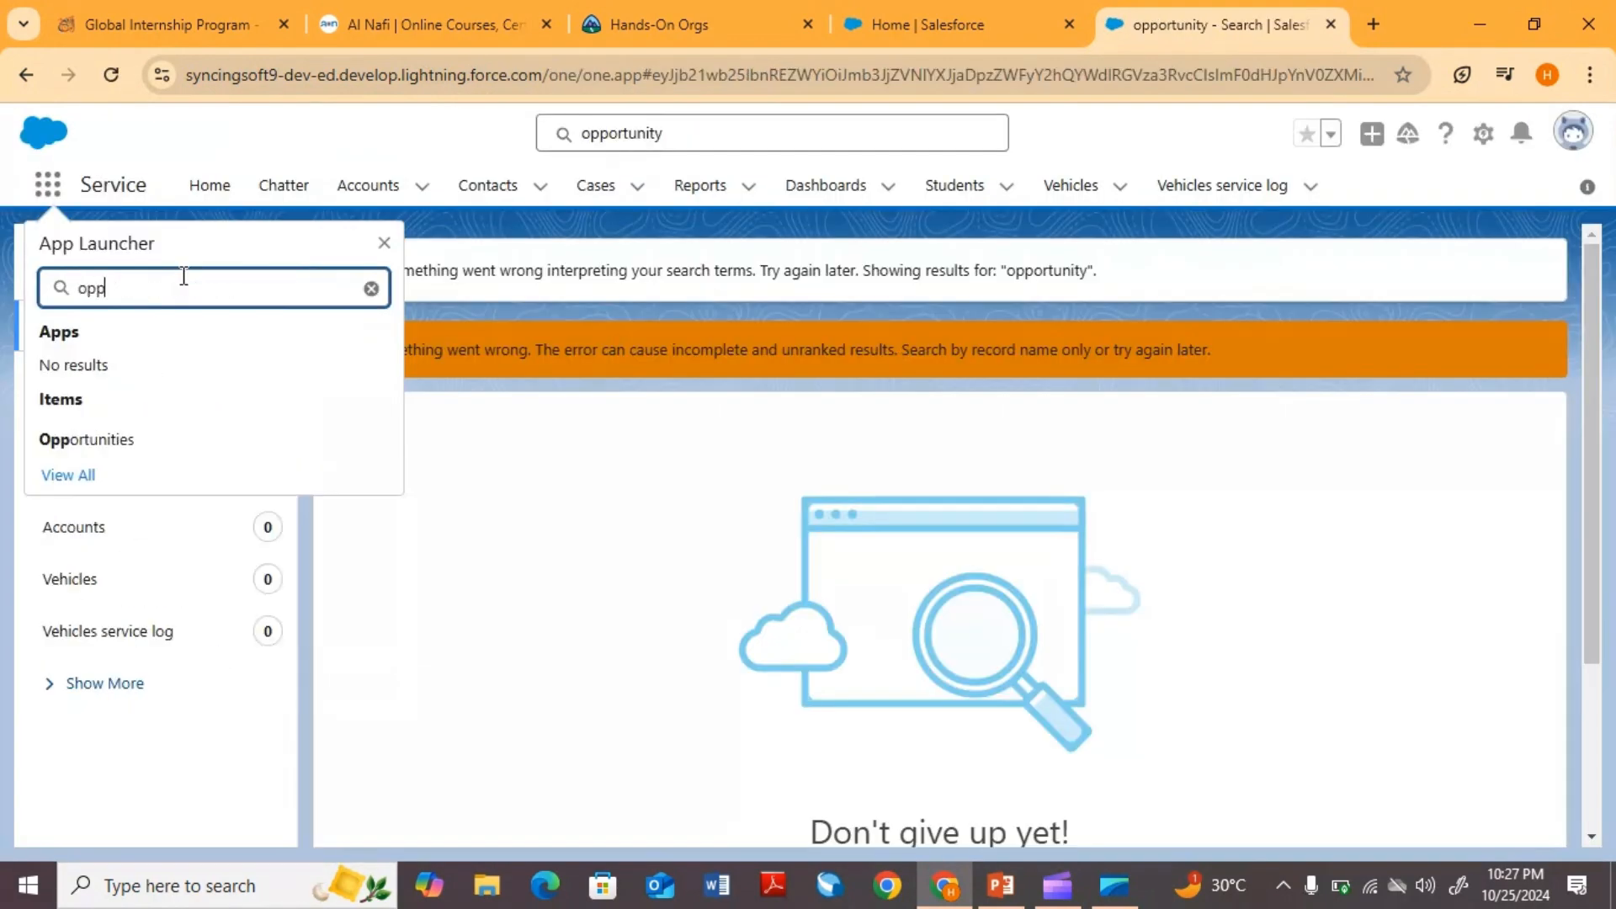
pyautogui.click(79, 442)
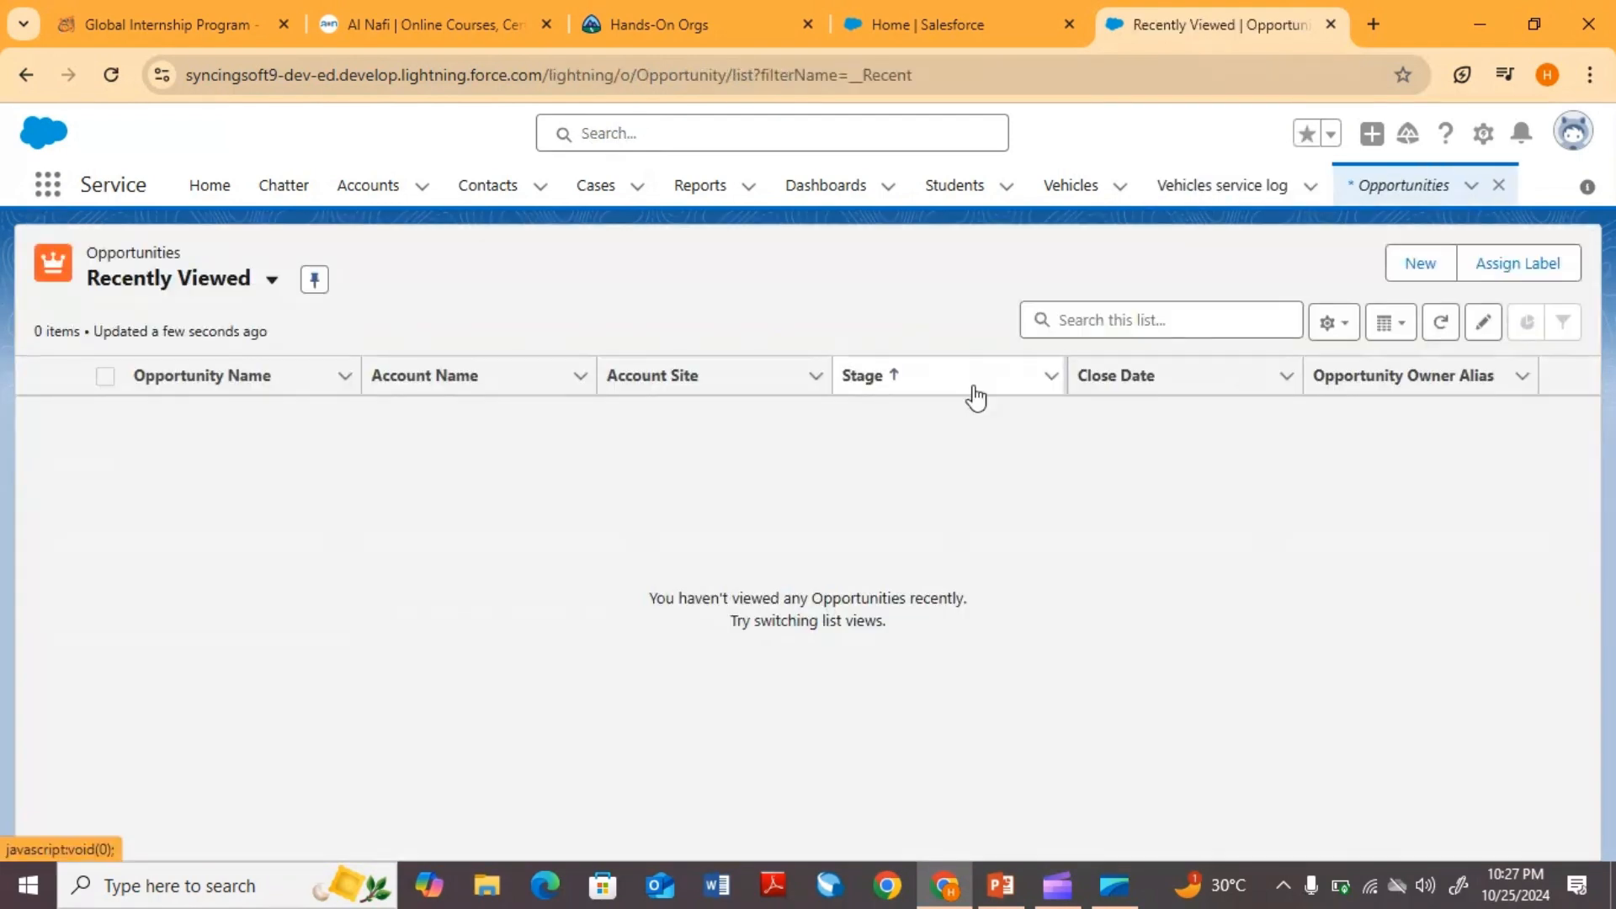
# - Switch the opportunities list to the All Opportunities view and pin that view
pyautogui.click(229, 280)
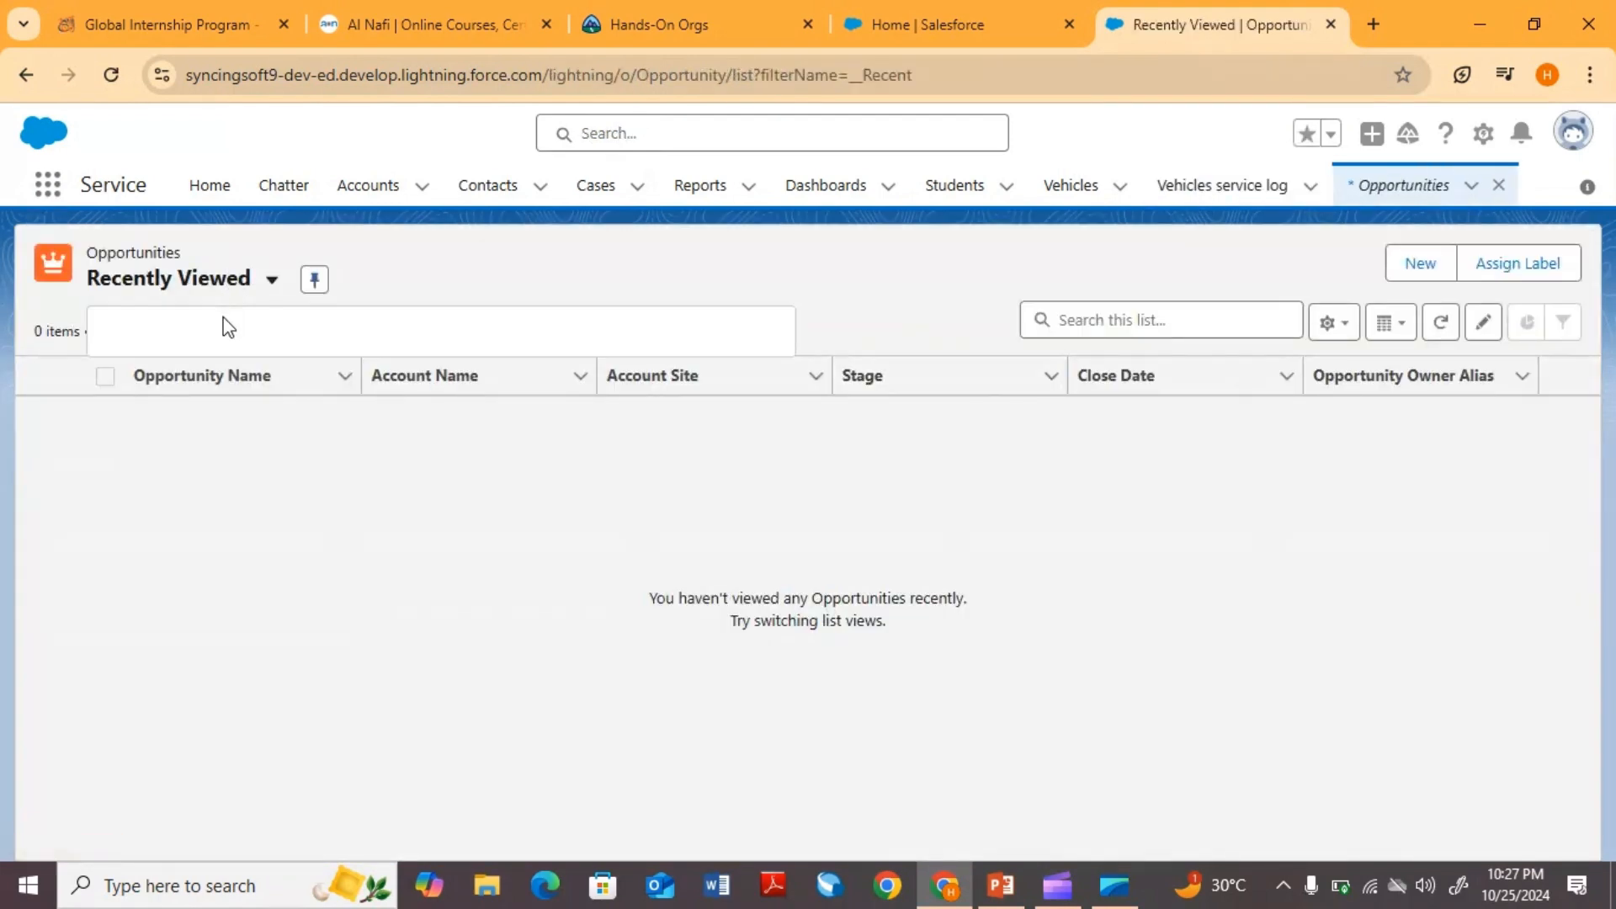
pyautogui.click(186, 438)
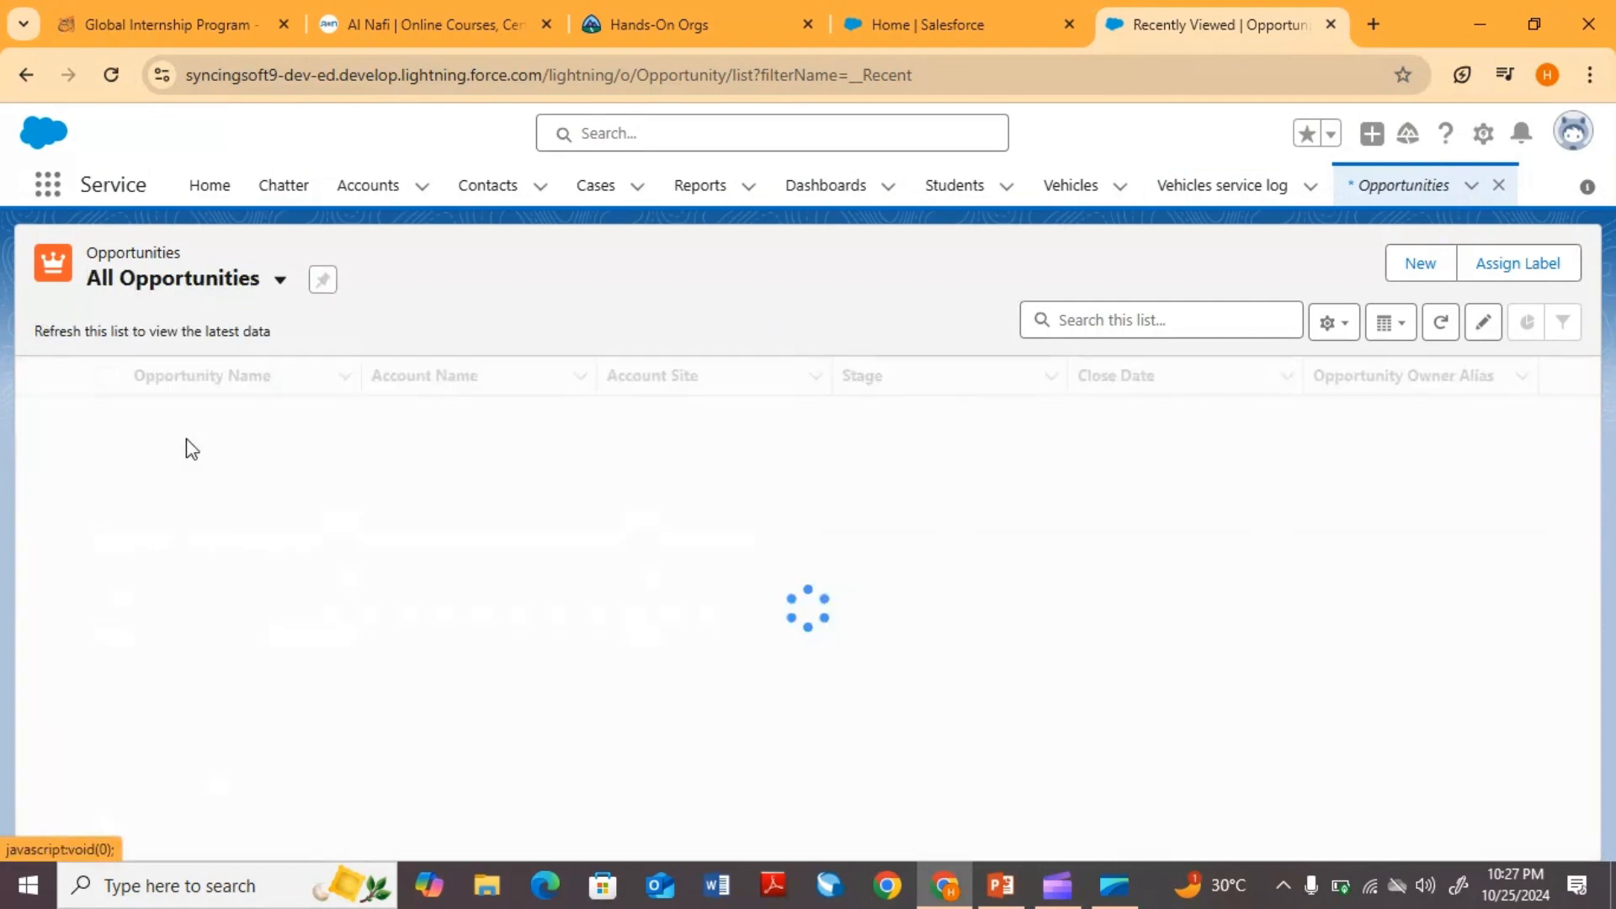
pyautogui.click(324, 283)
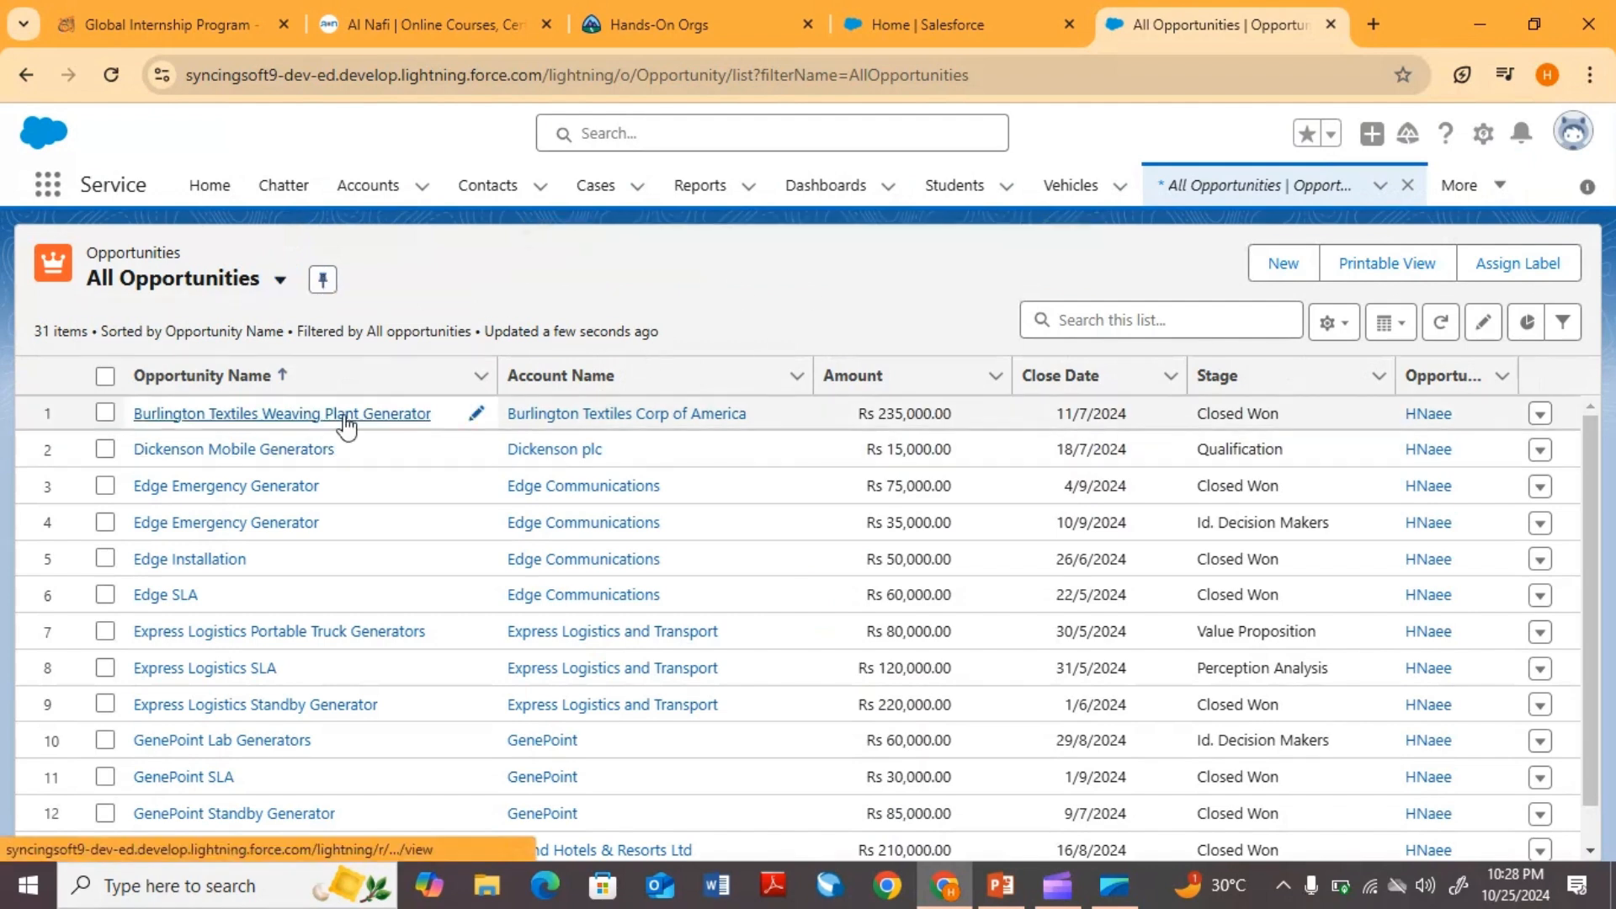
# - Examine the details of the Burlington Textiles Weaving Plant Generator opportunity and dismiss the record-page settings pop-up
pyautogui.click(445, 414)
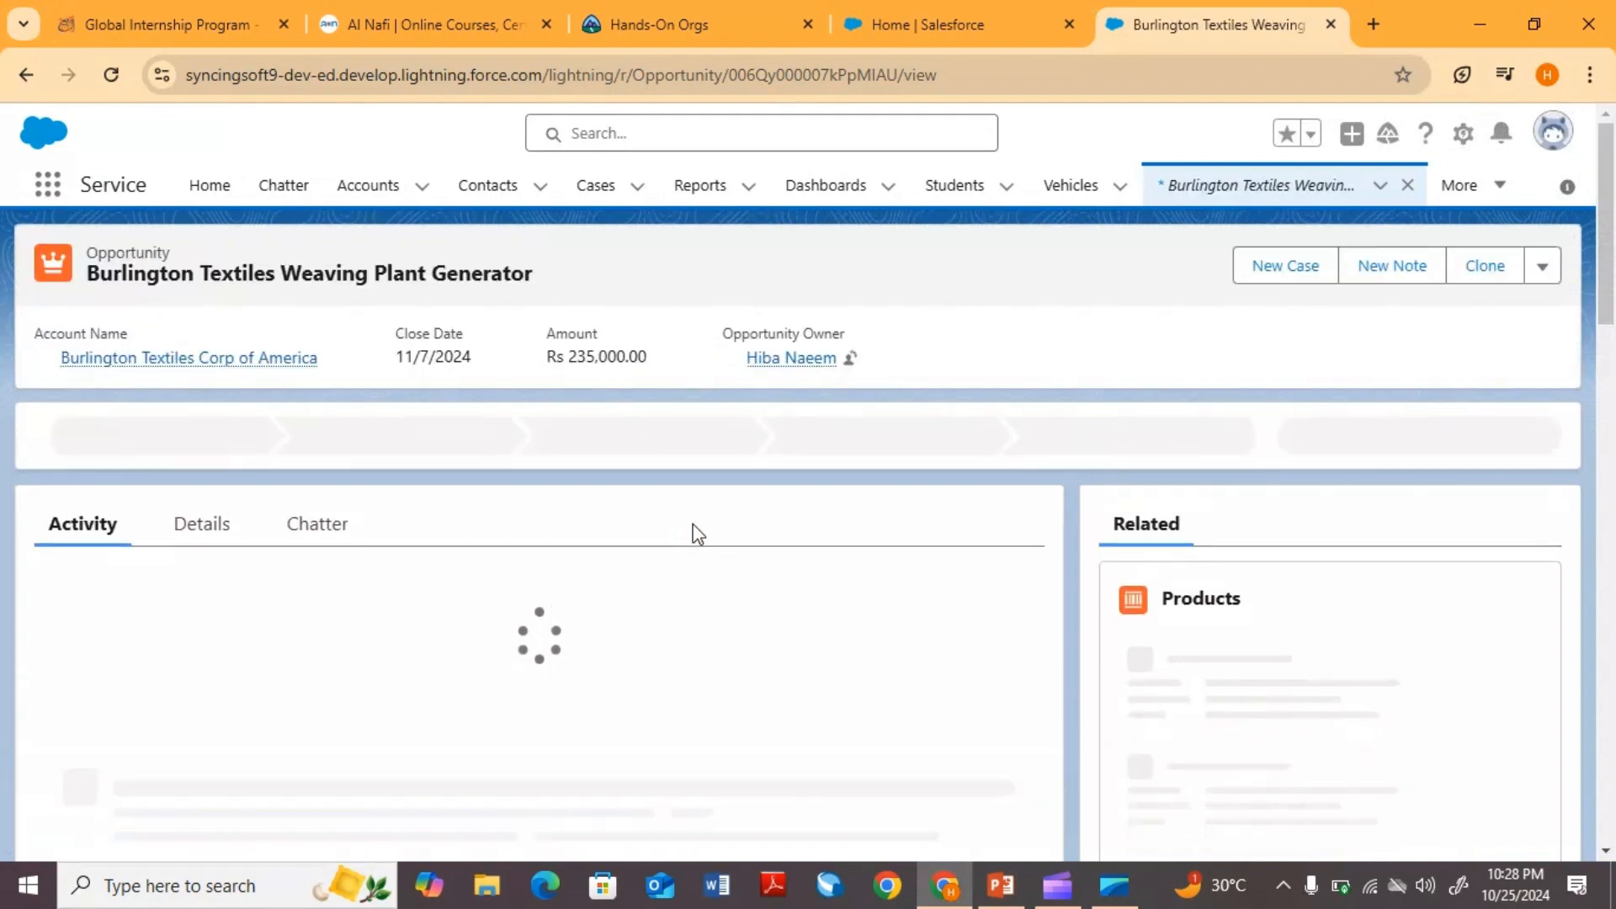
pyautogui.scroll(-4, 695, 535)
pyautogui.scroll(5, 694, 535)
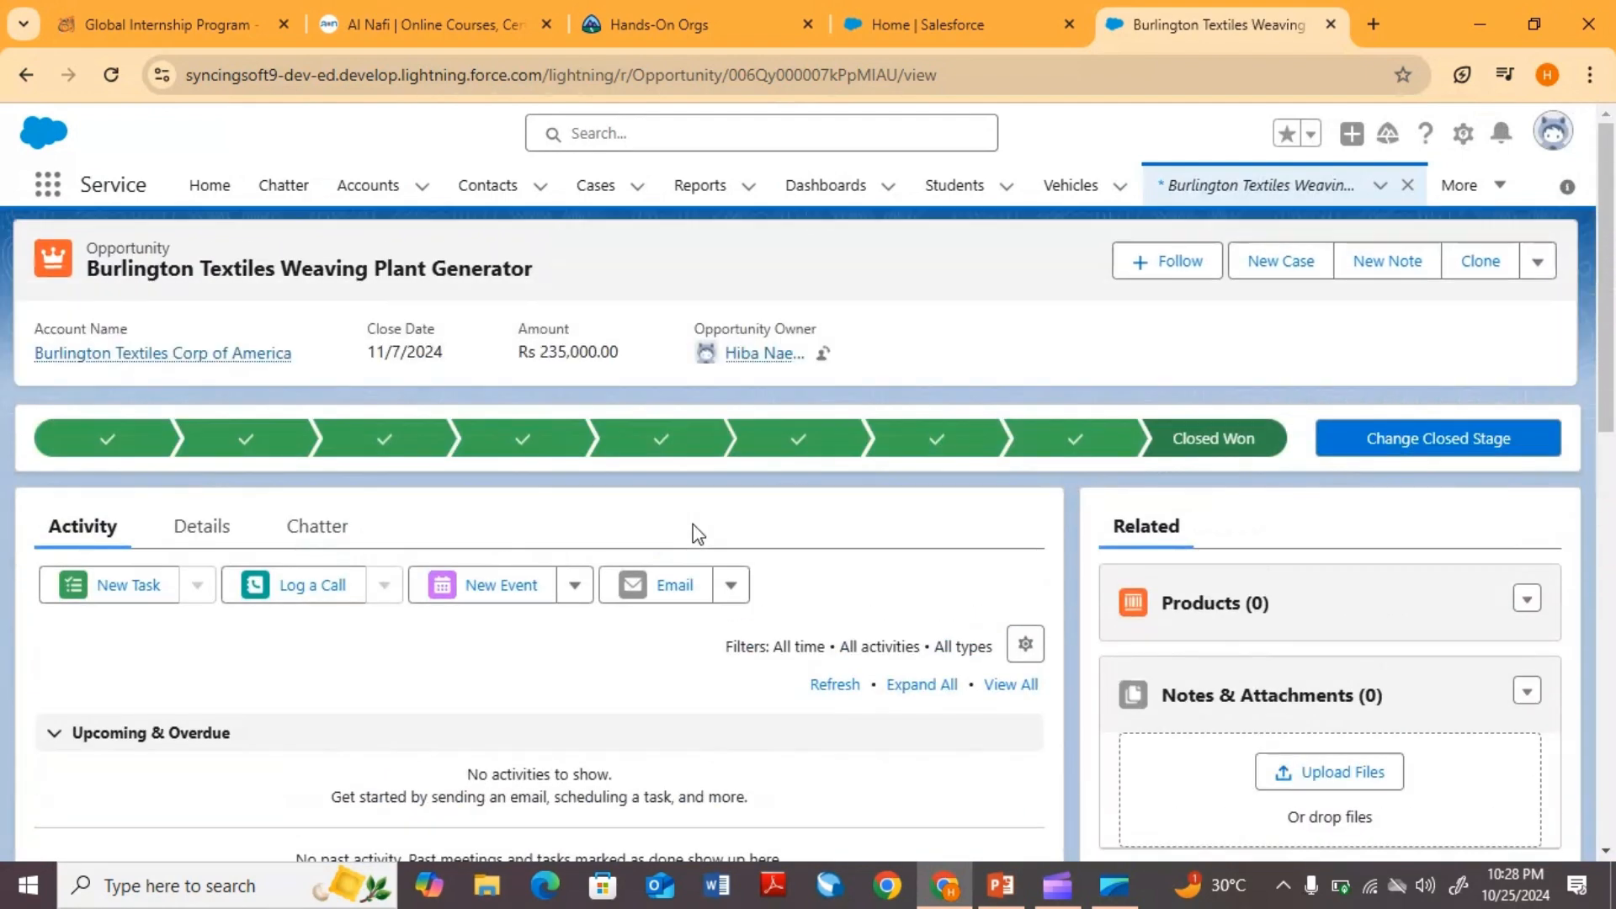
pyautogui.click(202, 526)
pyautogui.scroll(-3, 709, 532)
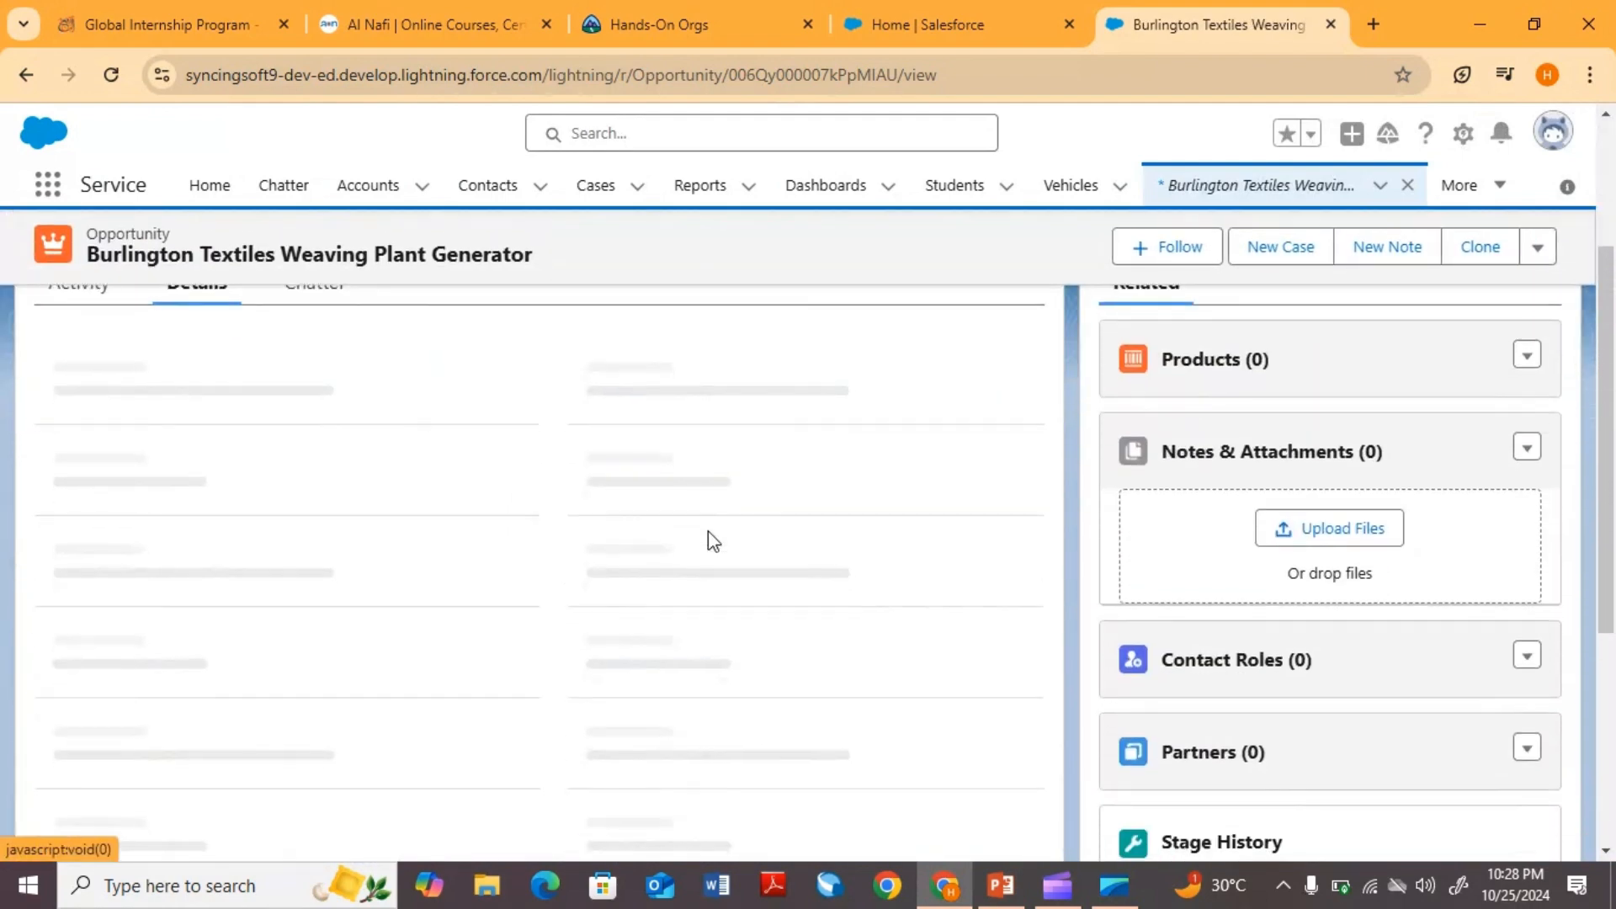
pyautogui.scroll(-1, 709, 532)
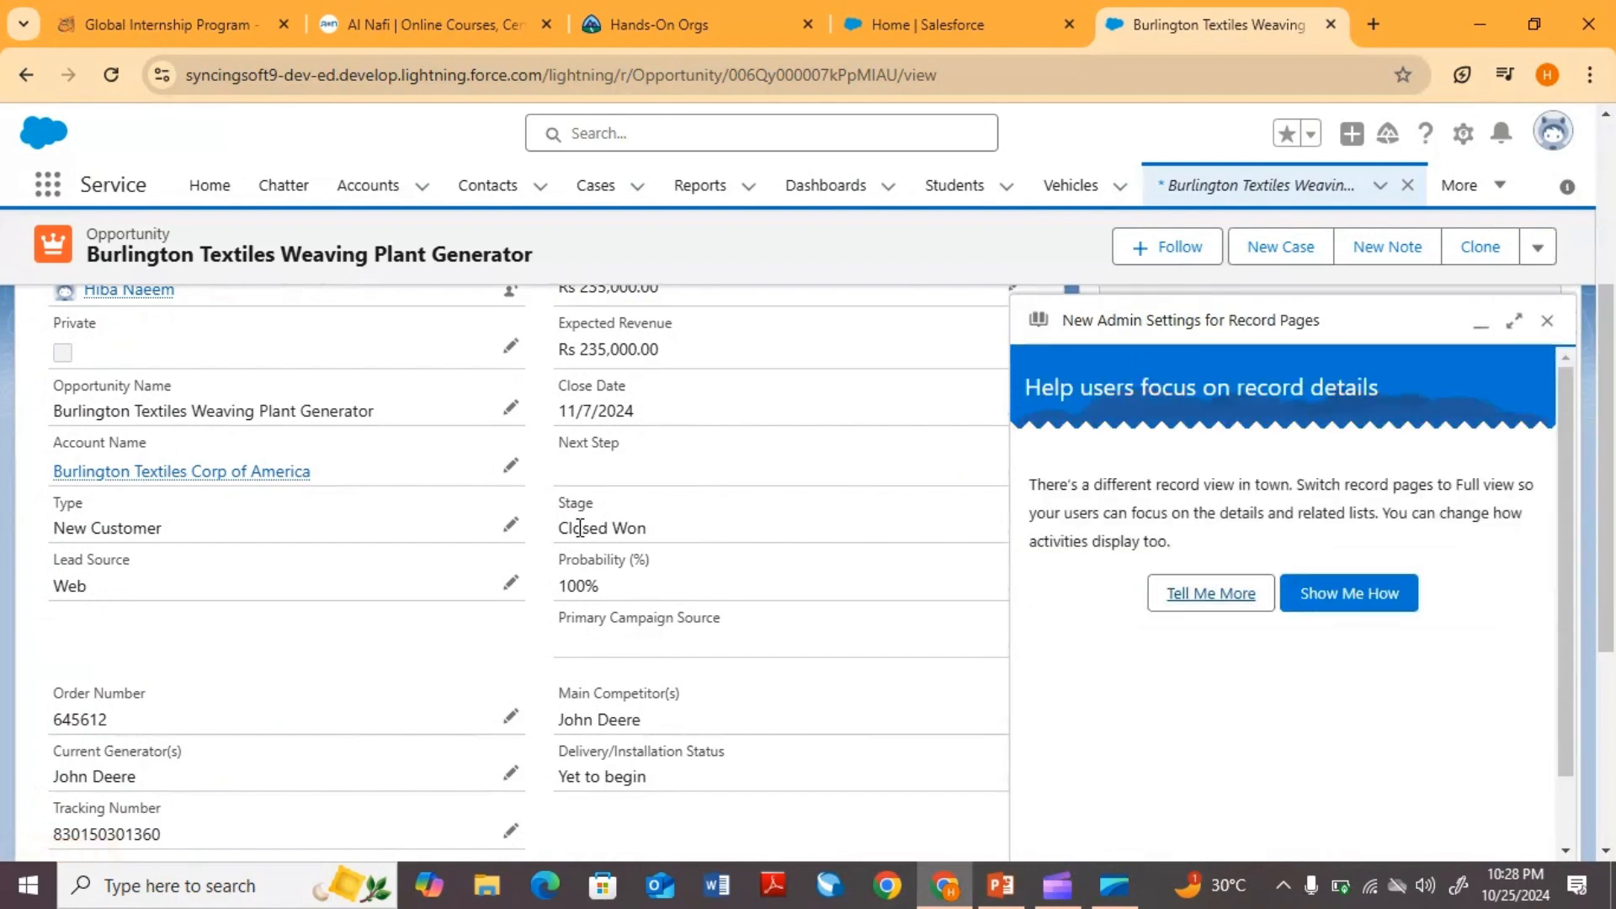
pyautogui.scroll(4, 579, 530)
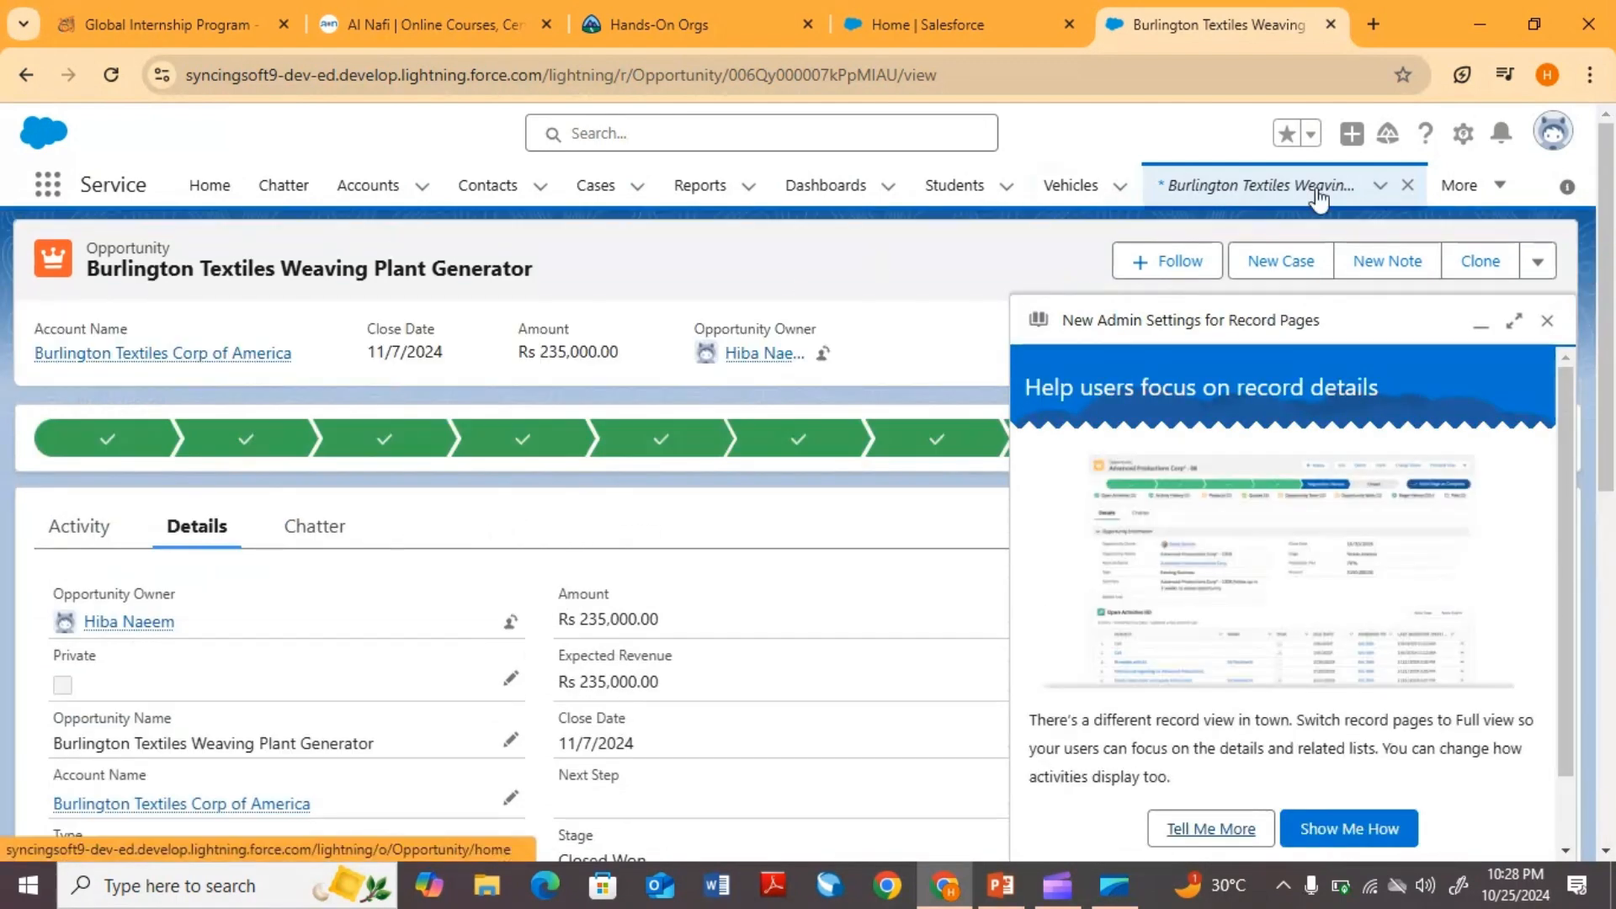
pyautogui.click(1547, 321)
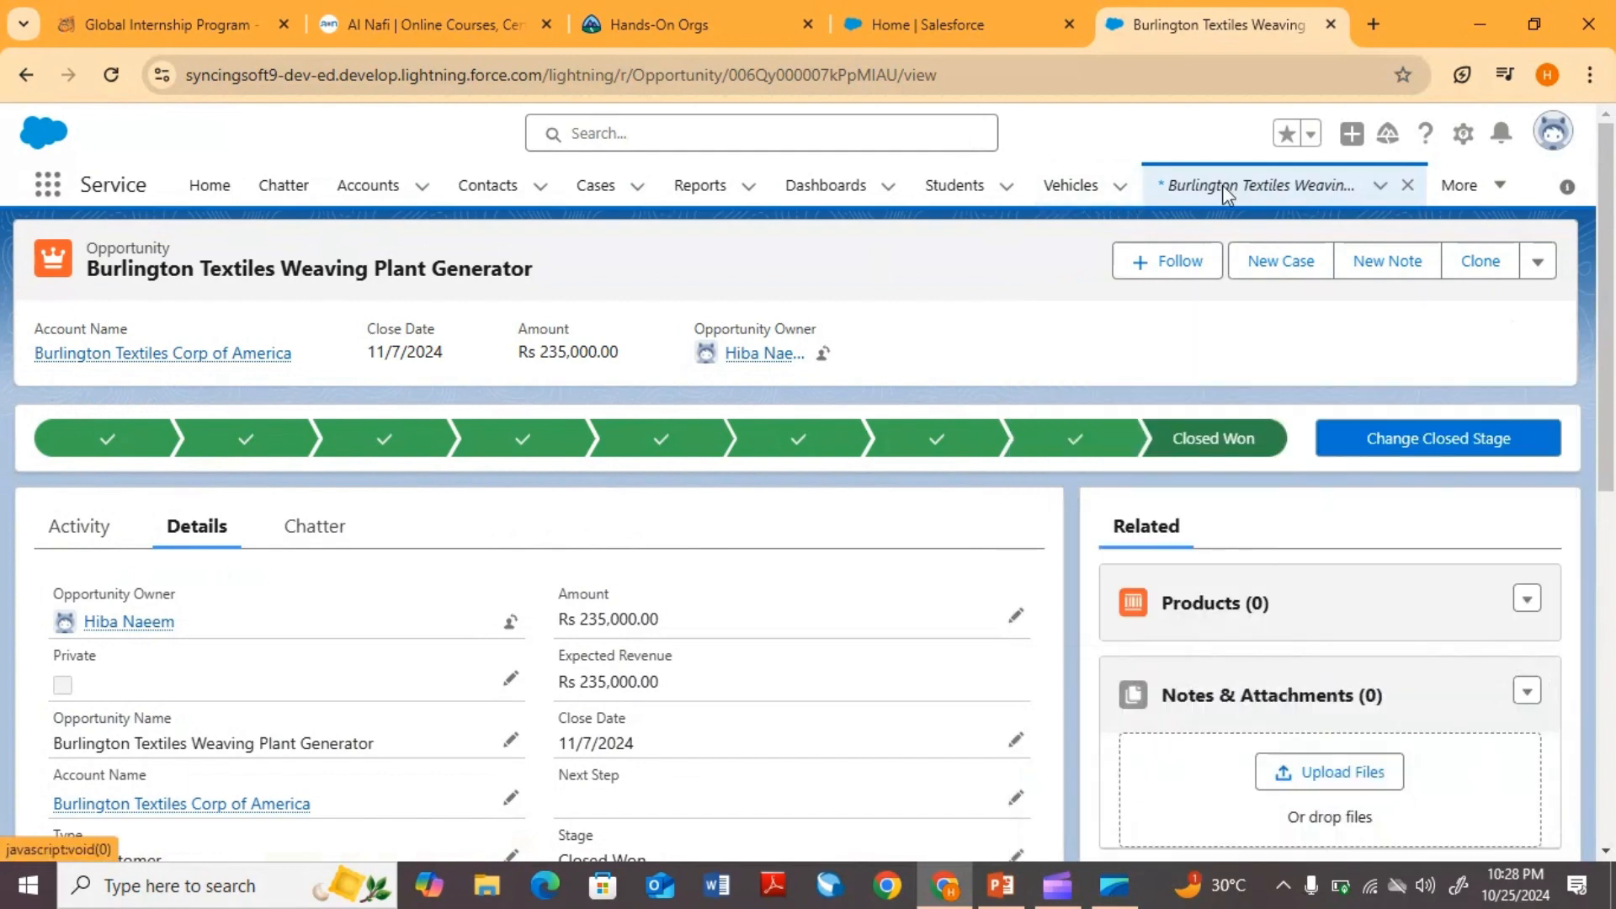
# - Open Setup and display the Fields & Relationships of the Opportunity object in the Object Manager
pyautogui.click(1463, 135)
pyautogui.click(1385, 232)
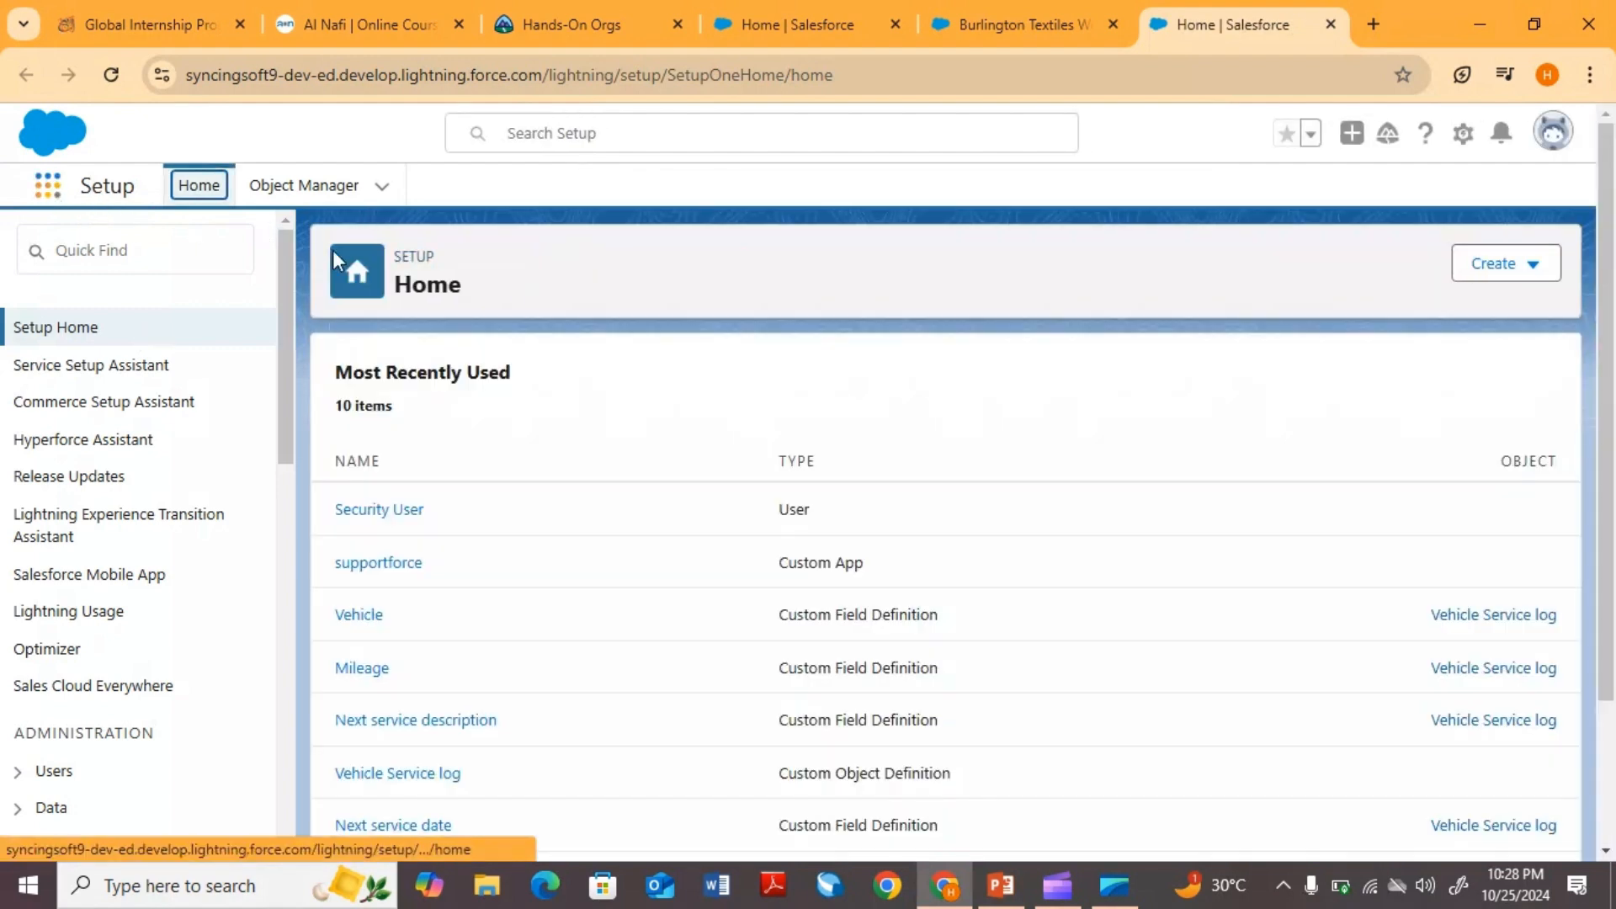
pyautogui.click(285, 192)
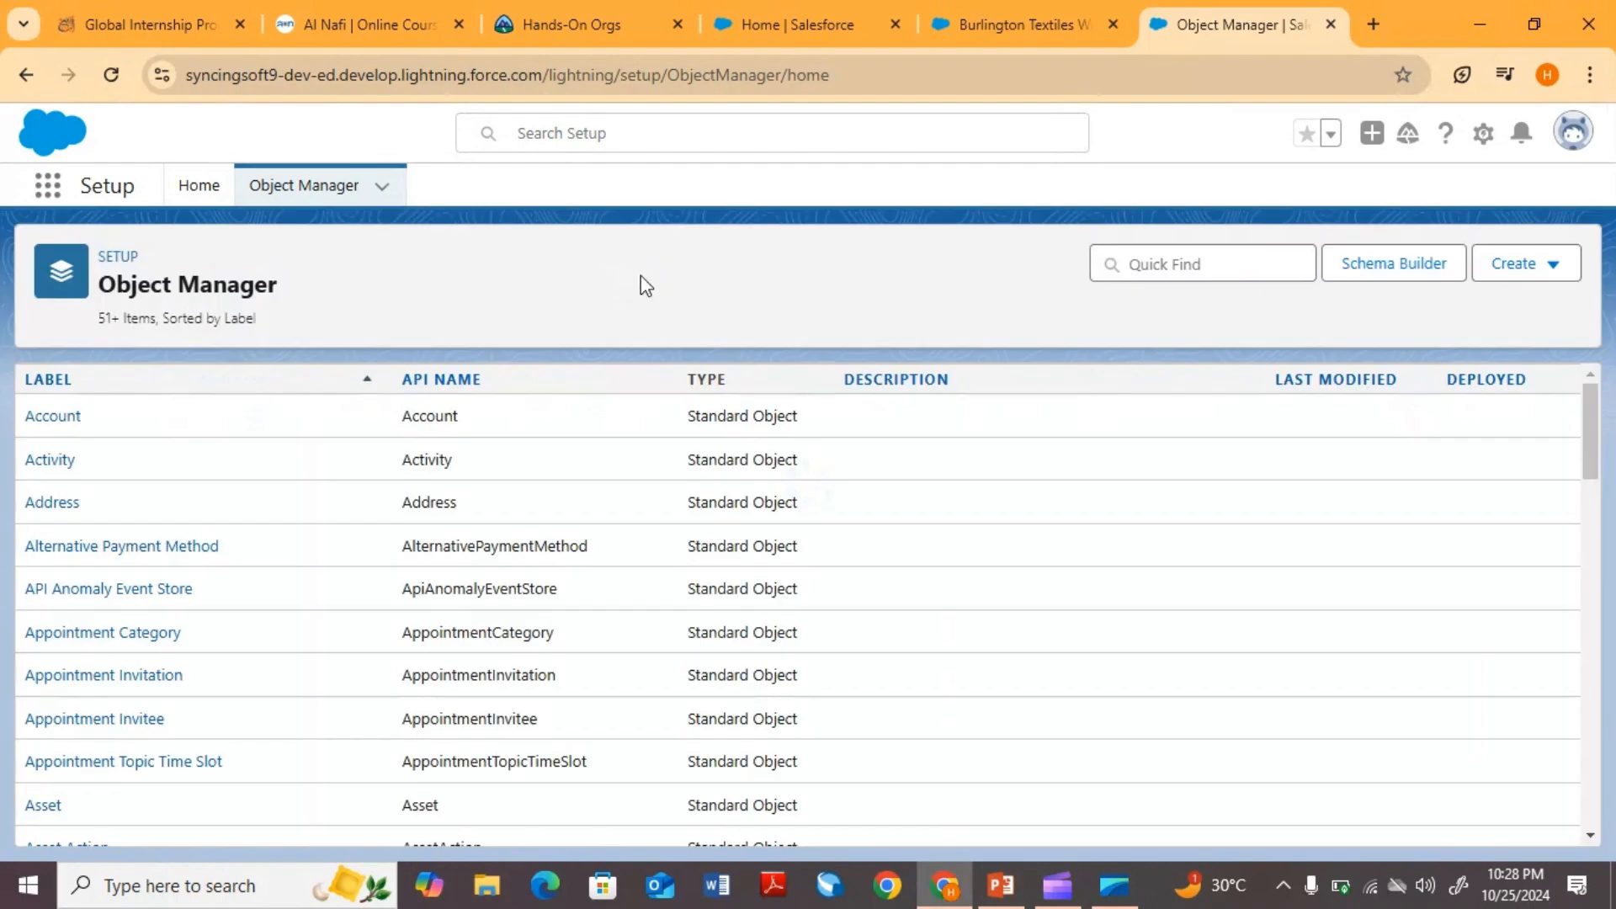
pyautogui.click(1253, 261)
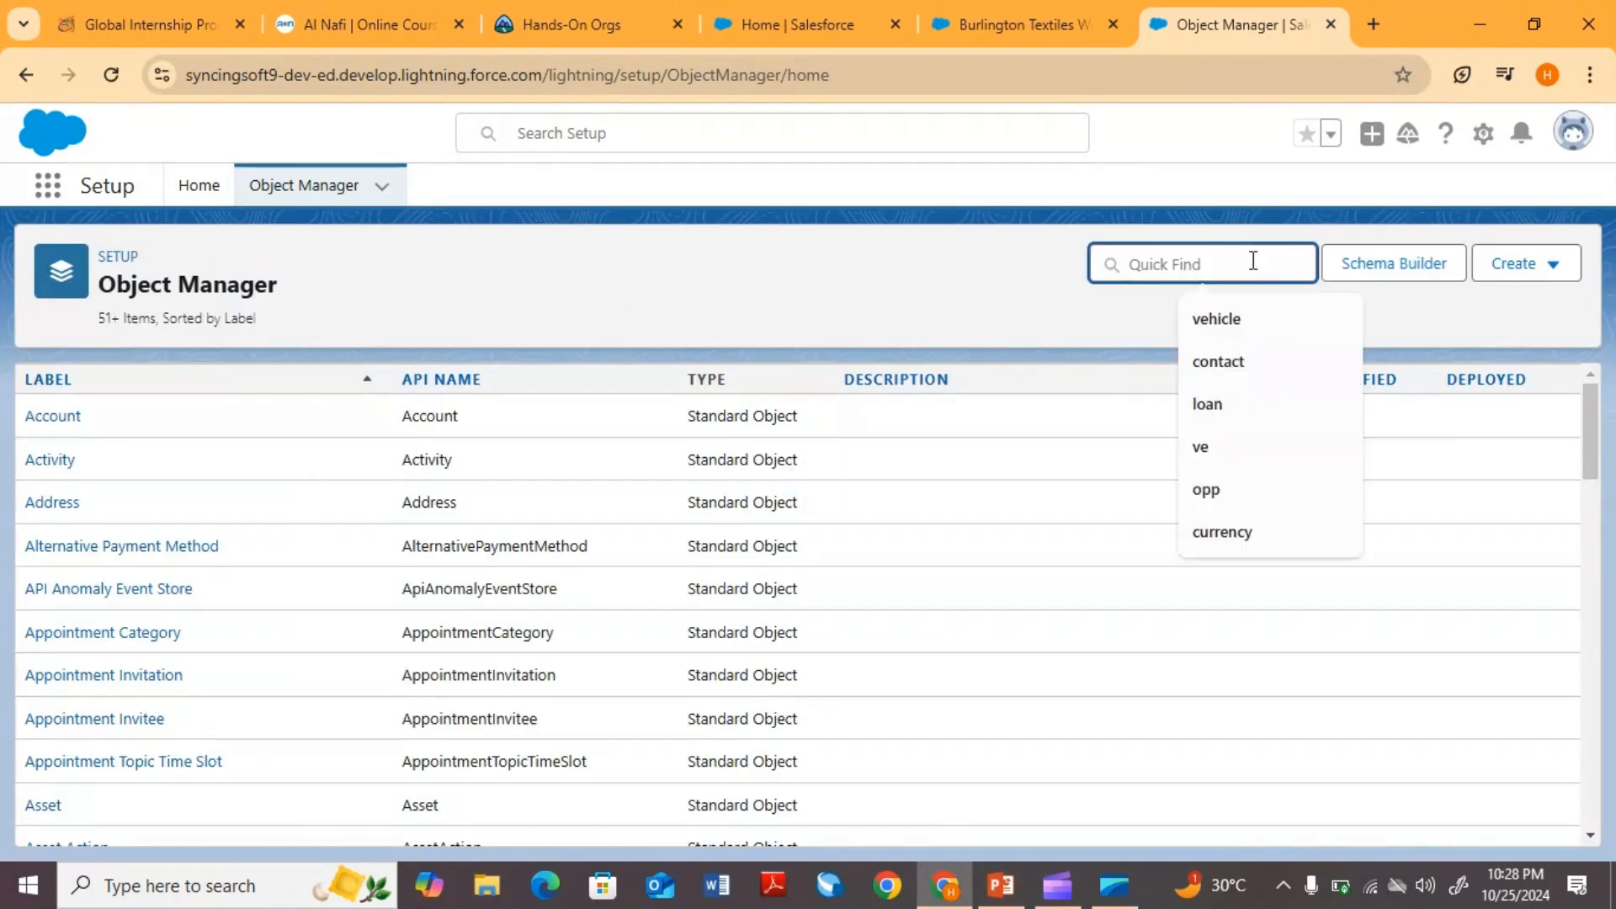
pyautogui.click(1212, 491)
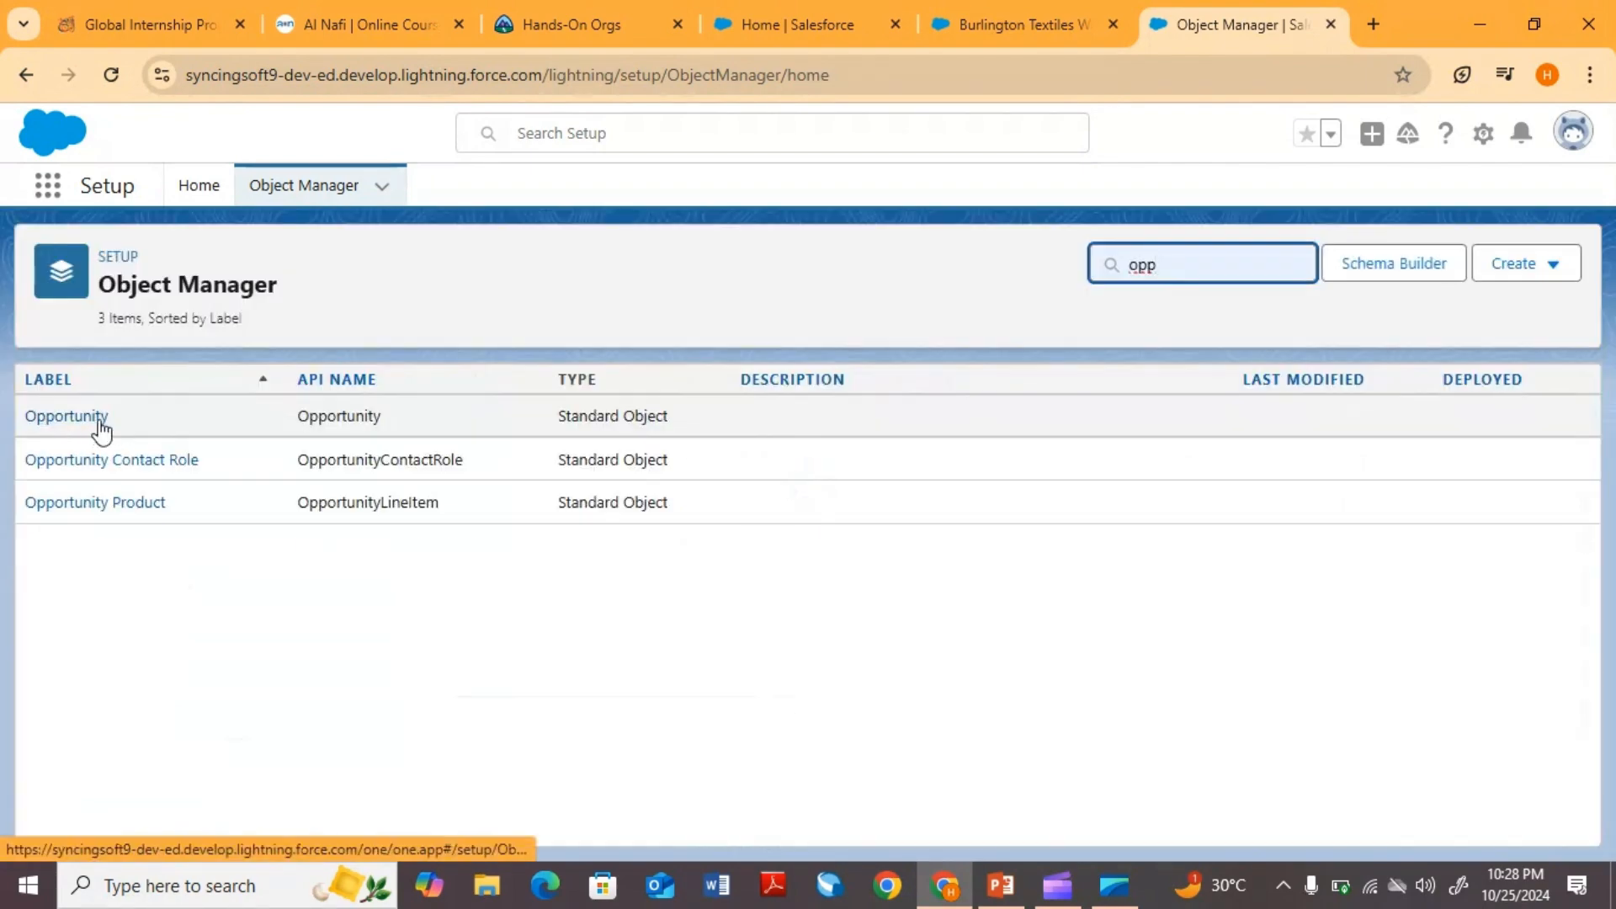
pyautogui.click(93, 421)
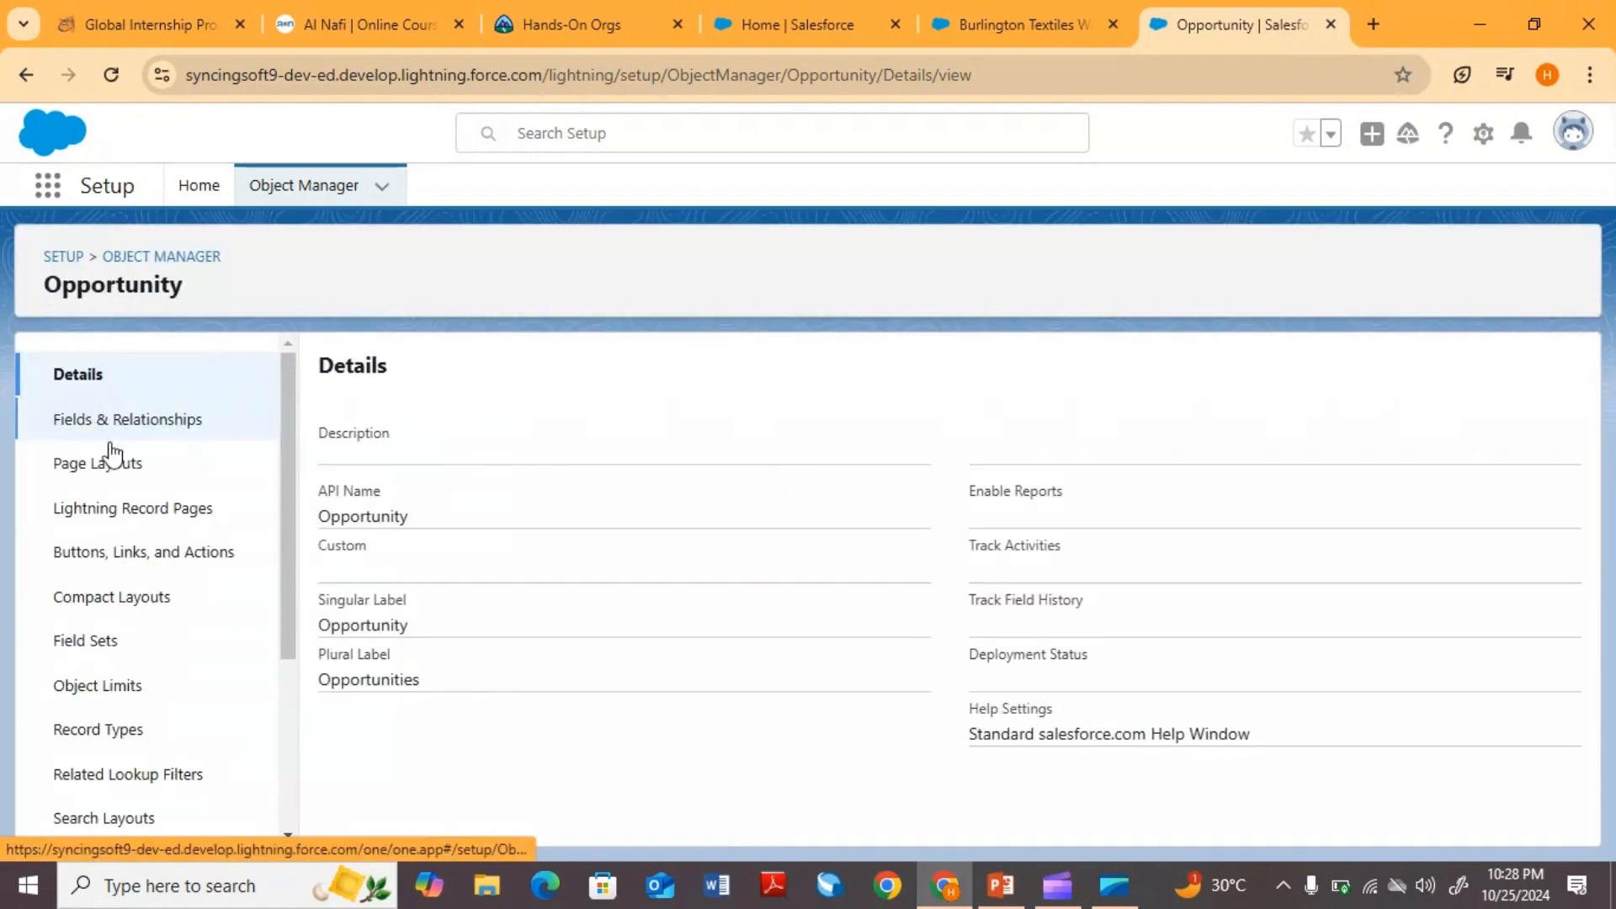
pyautogui.click(185, 438)
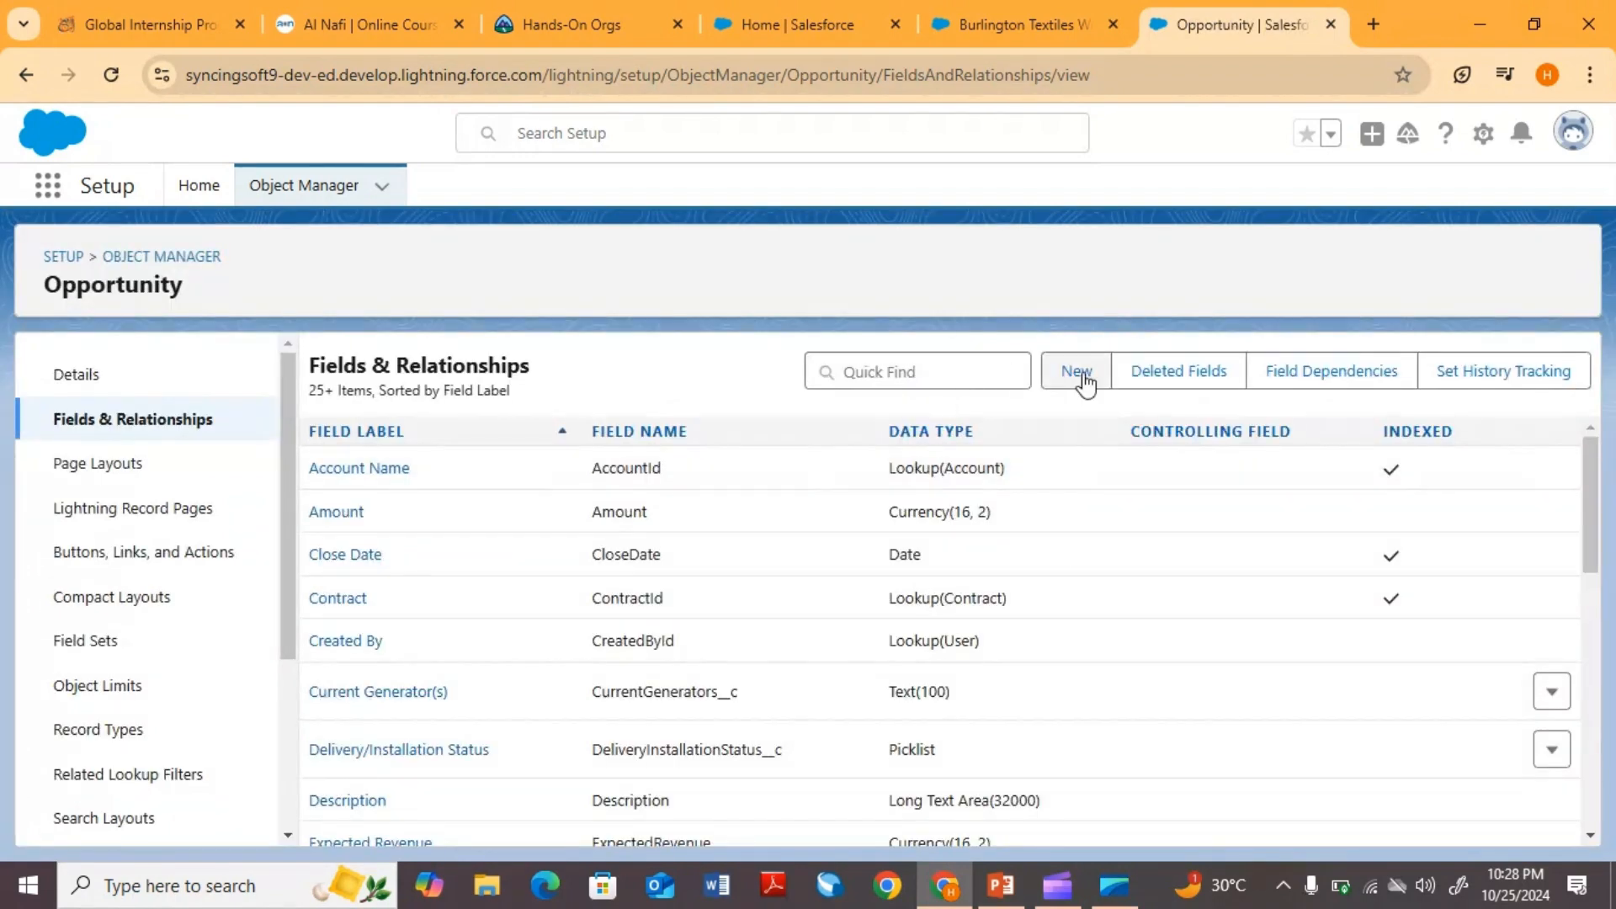
# - Start a new custom field on the Opportunity object with Formula as its data type and proceed to the output type
pyautogui.click(1071, 376)
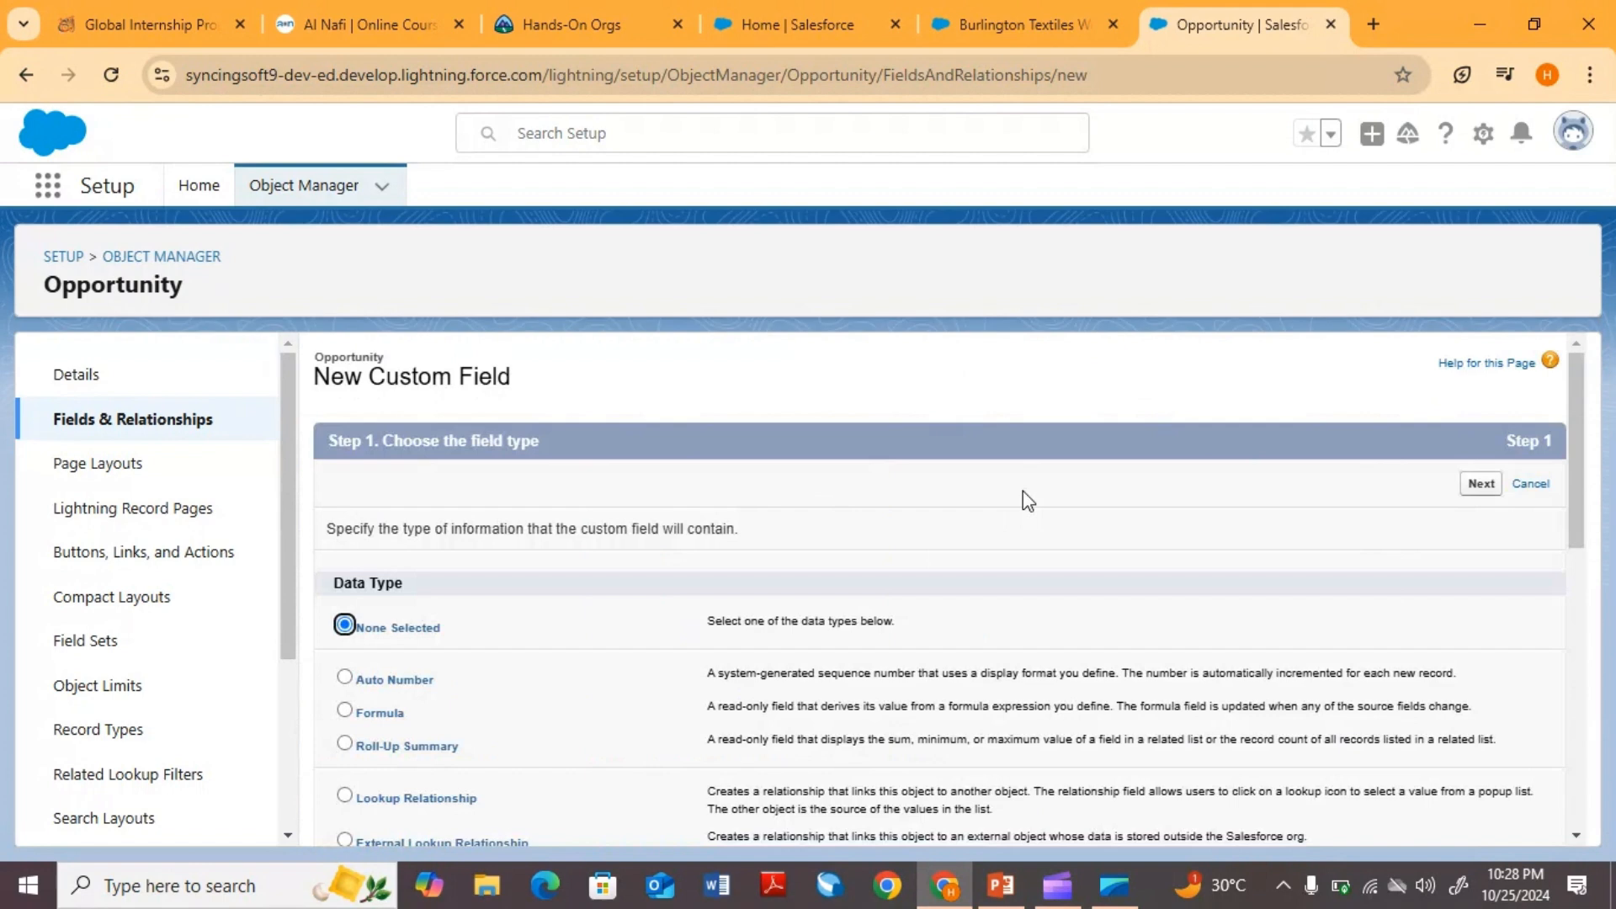
pyautogui.scroll(-3, 968, 638)
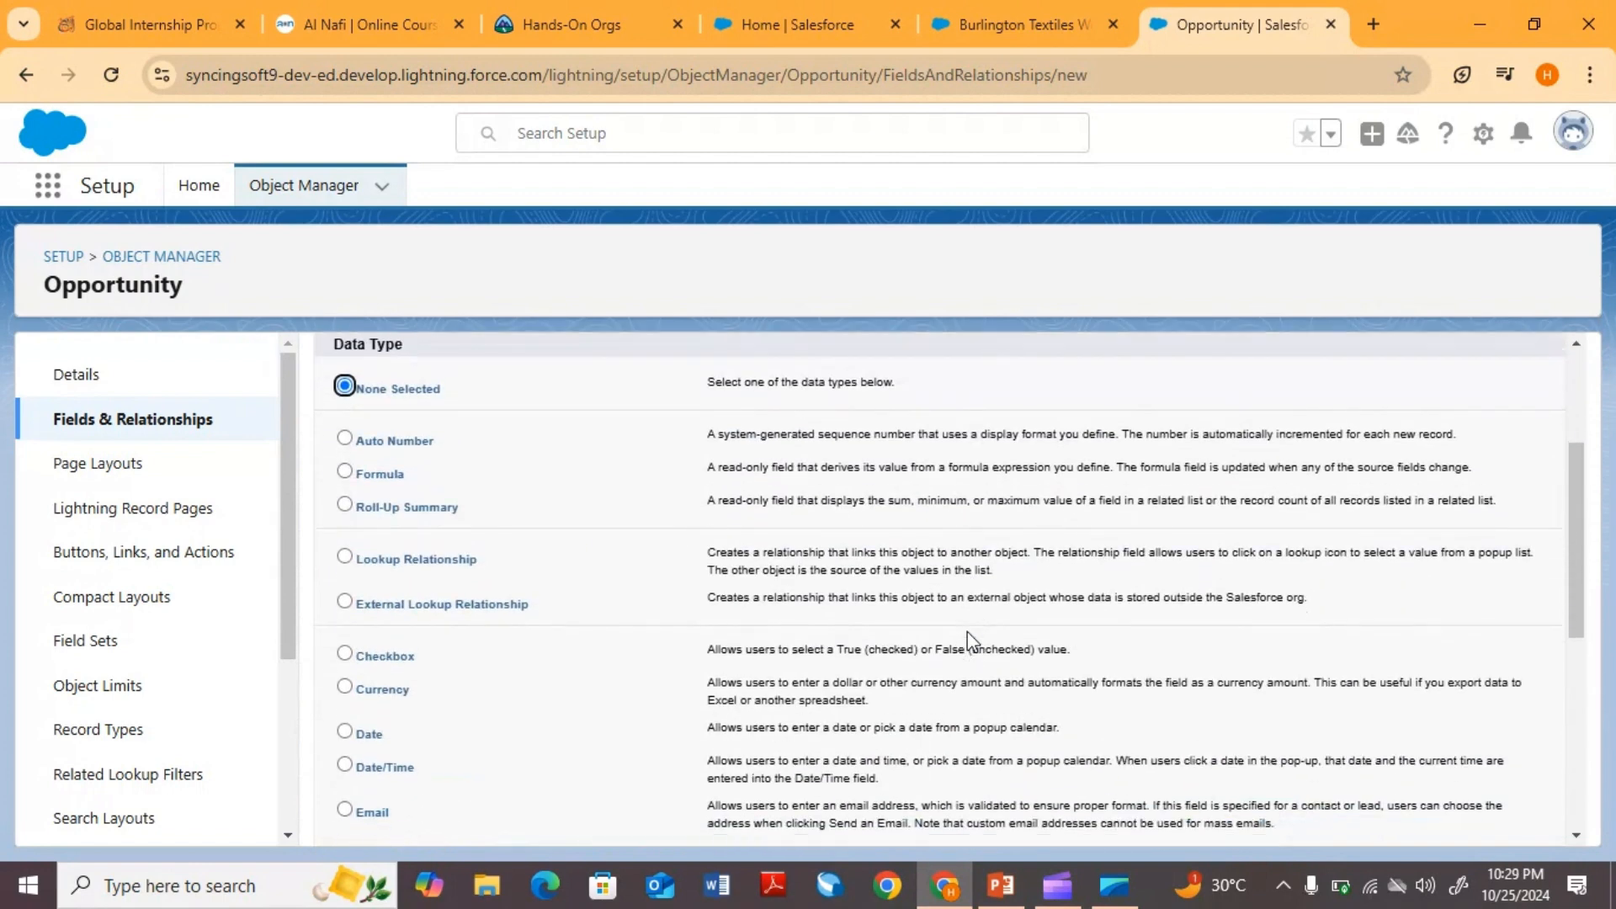
pyautogui.scroll(1, 968, 638)
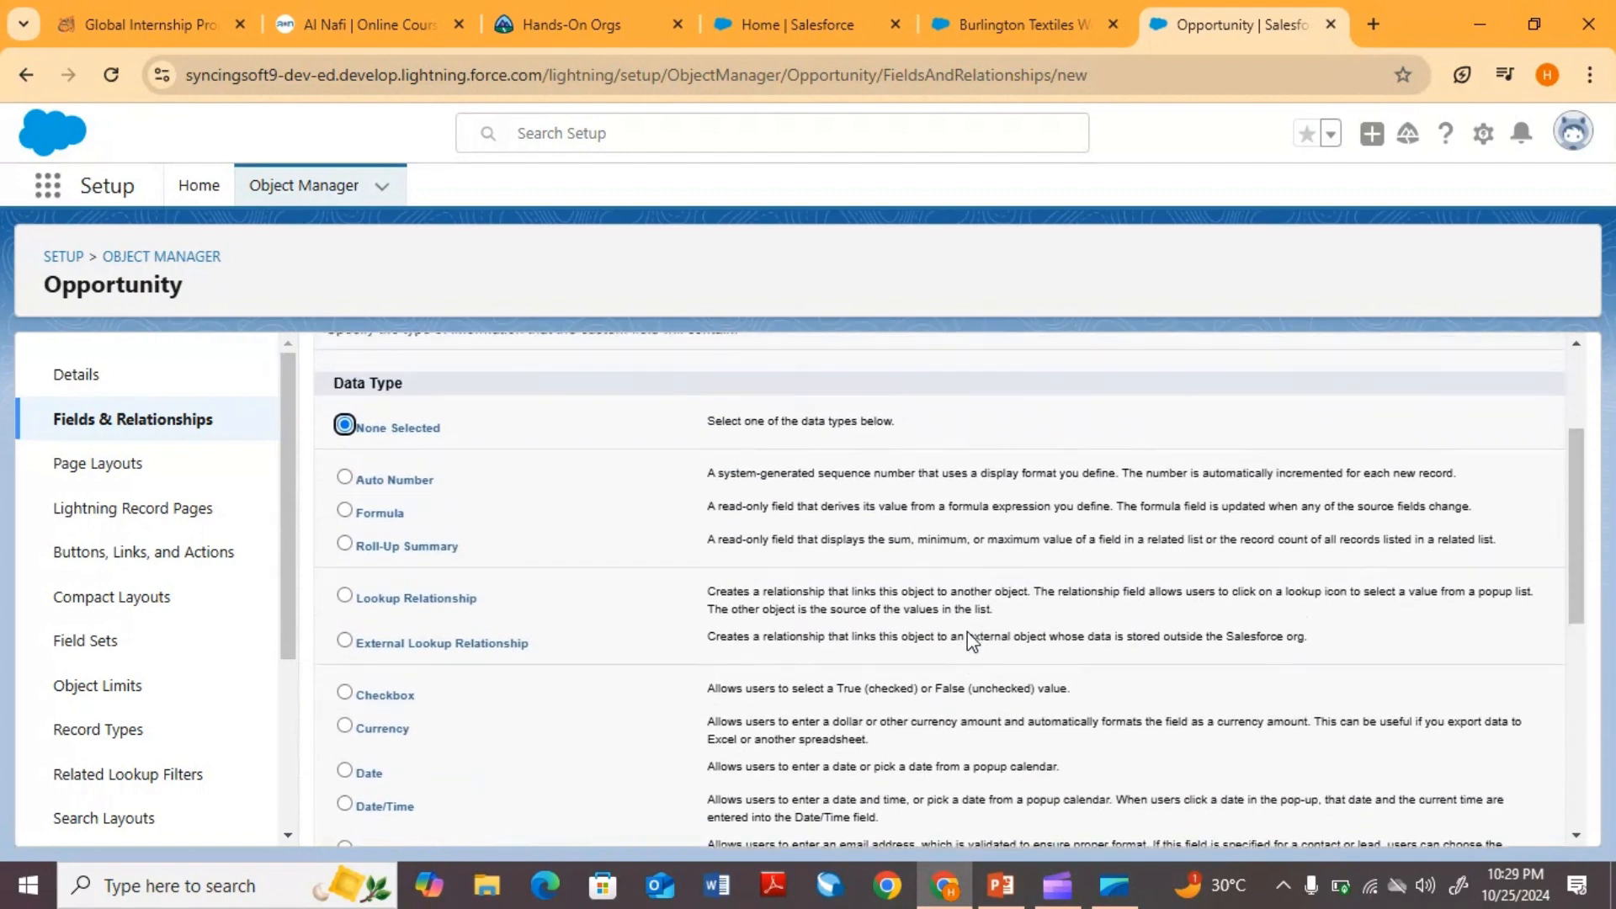
pyautogui.click(345, 511)
pyautogui.scroll(-7, 982, 593)
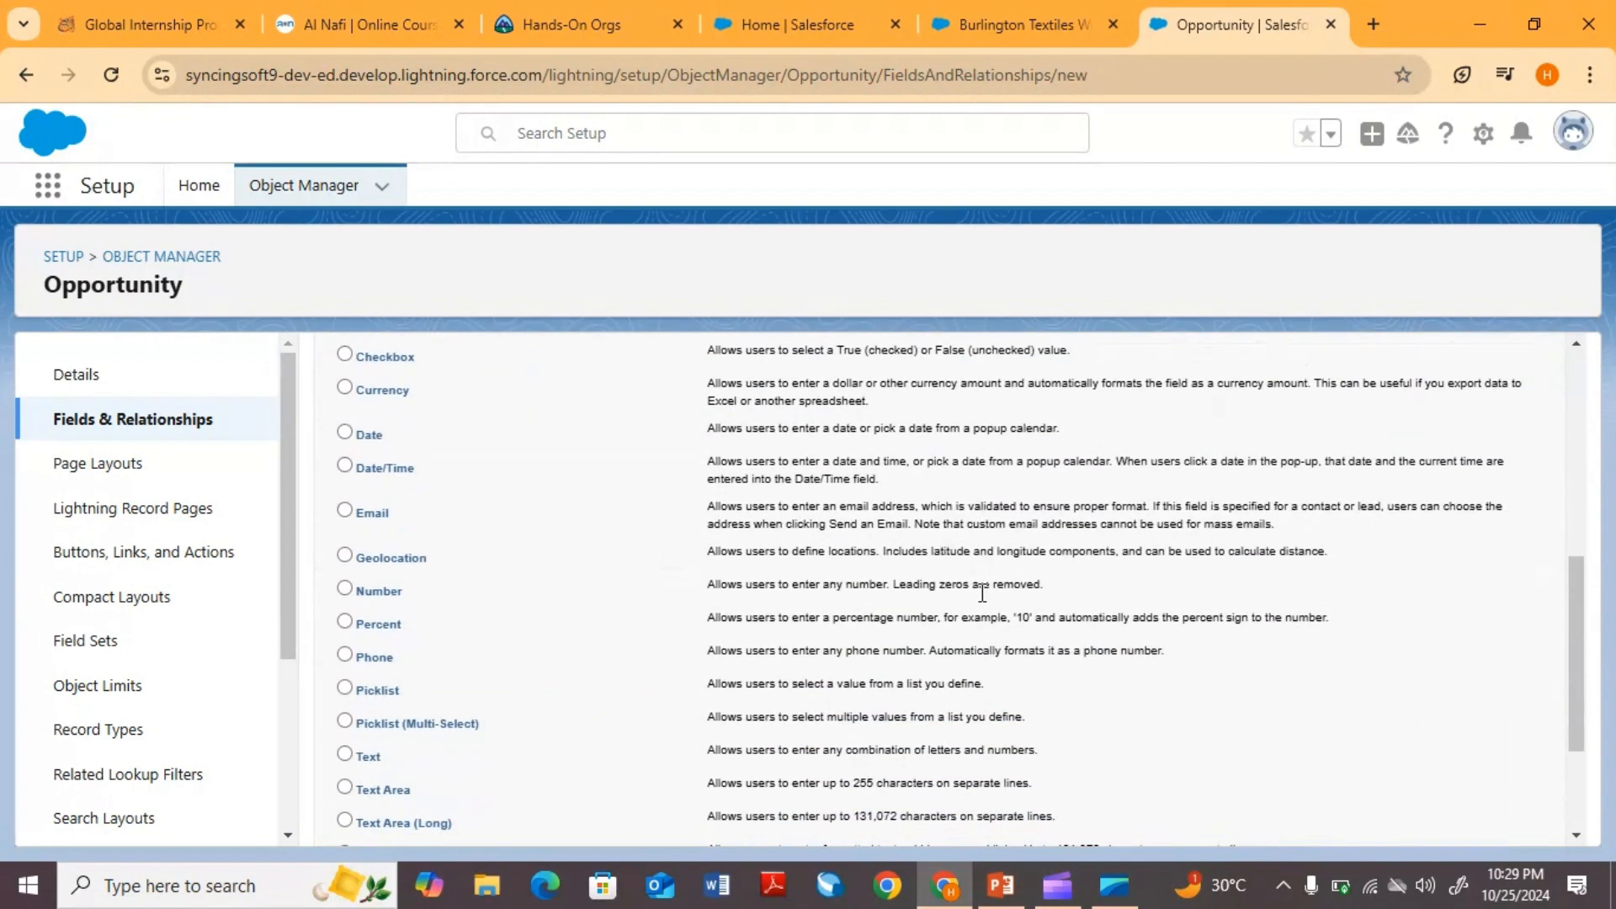
pyautogui.click(1481, 820)
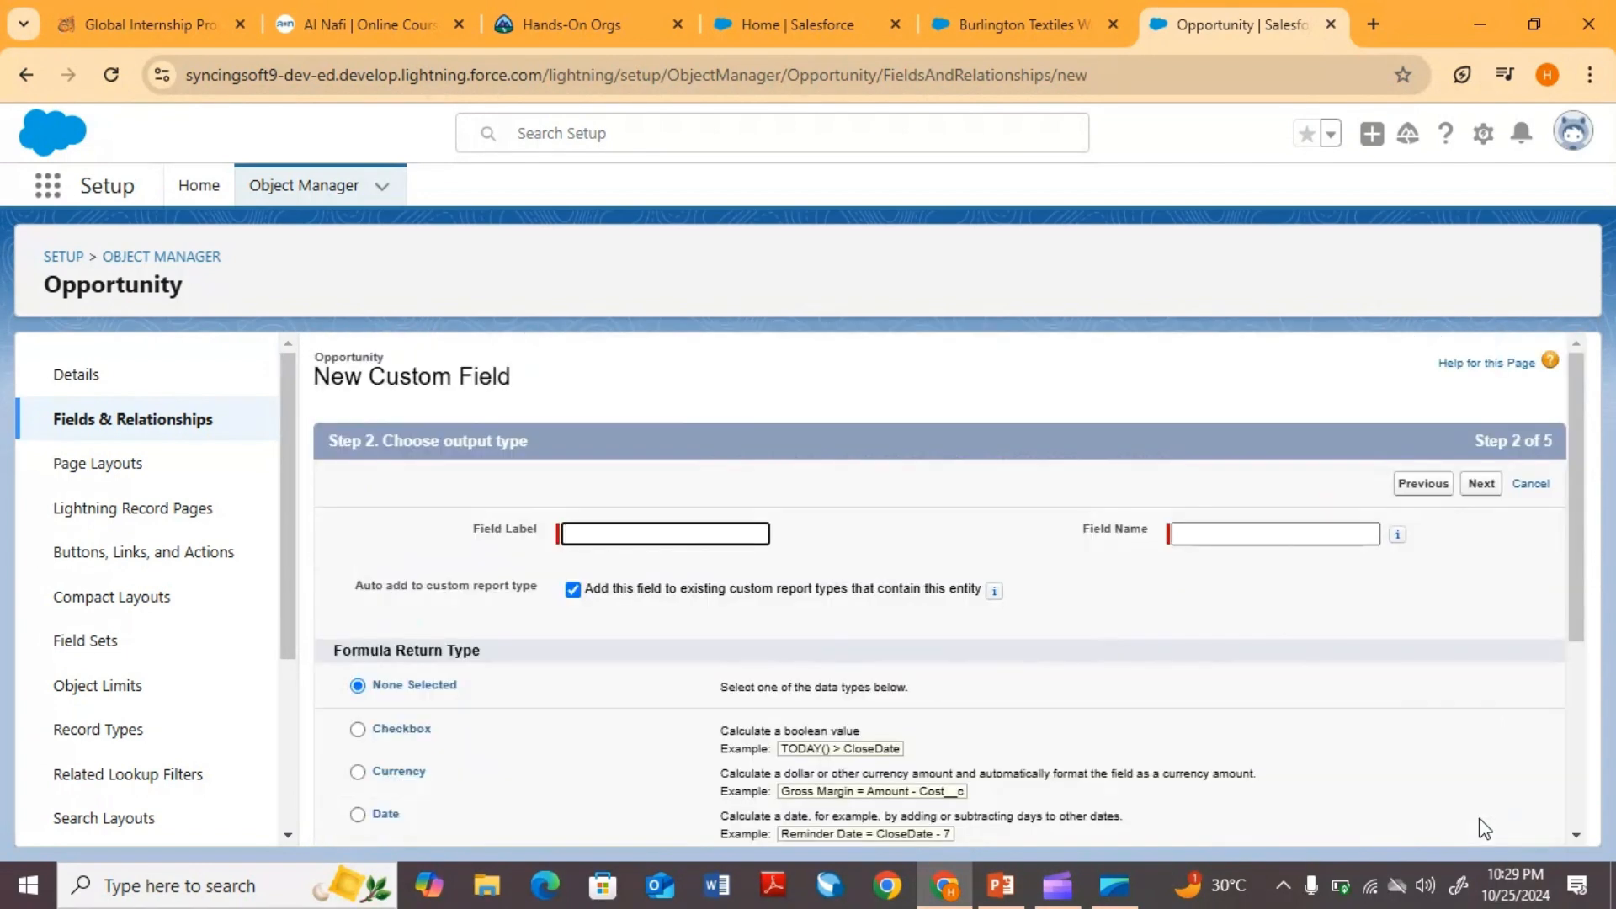
# - Label the field Probability flags, choose Text as the formula return type and continue to the formula editor
pyautogui.scroll(-1, 1119, 751)
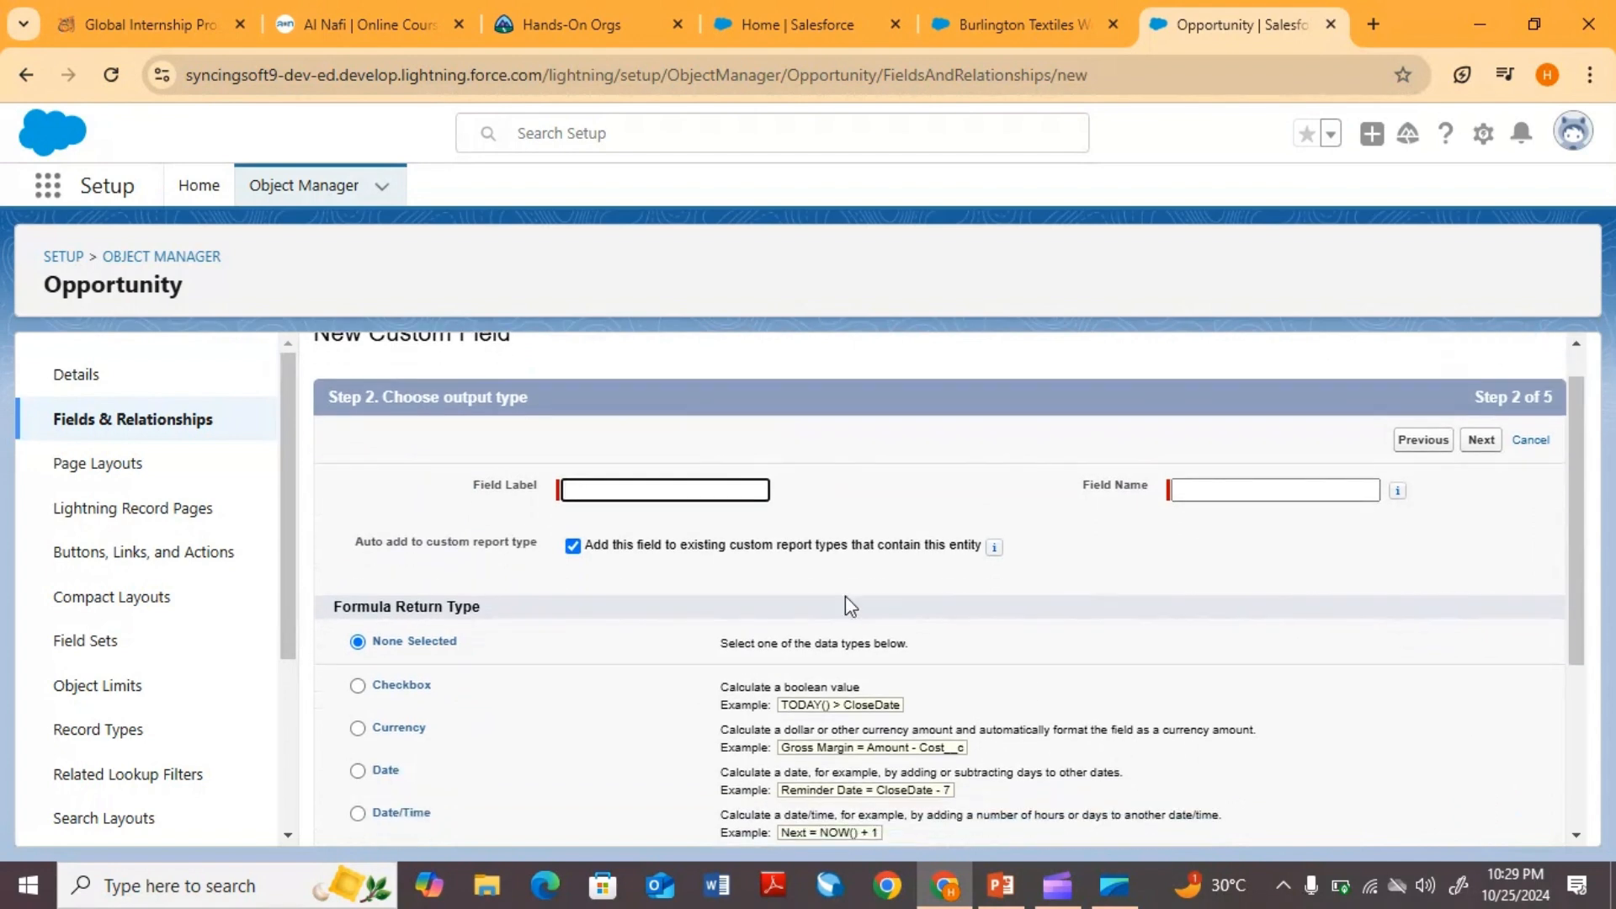
pyautogui.write('Pro')
pyautogui.scroll(-2, 863, 567)
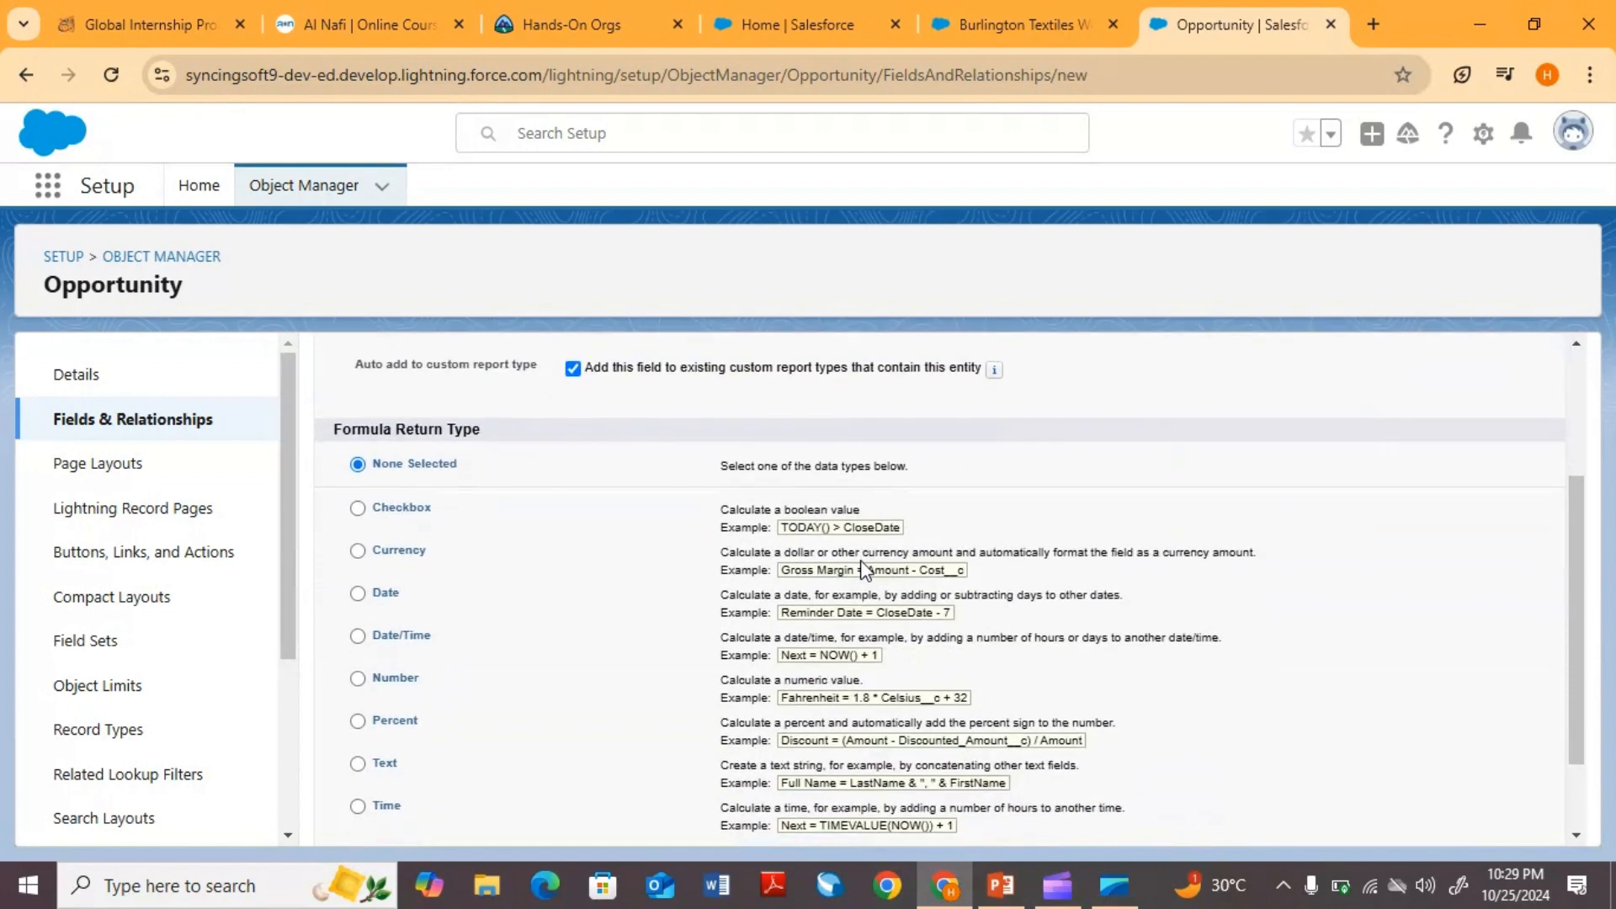
pyautogui.scroll(-1, 863, 566)
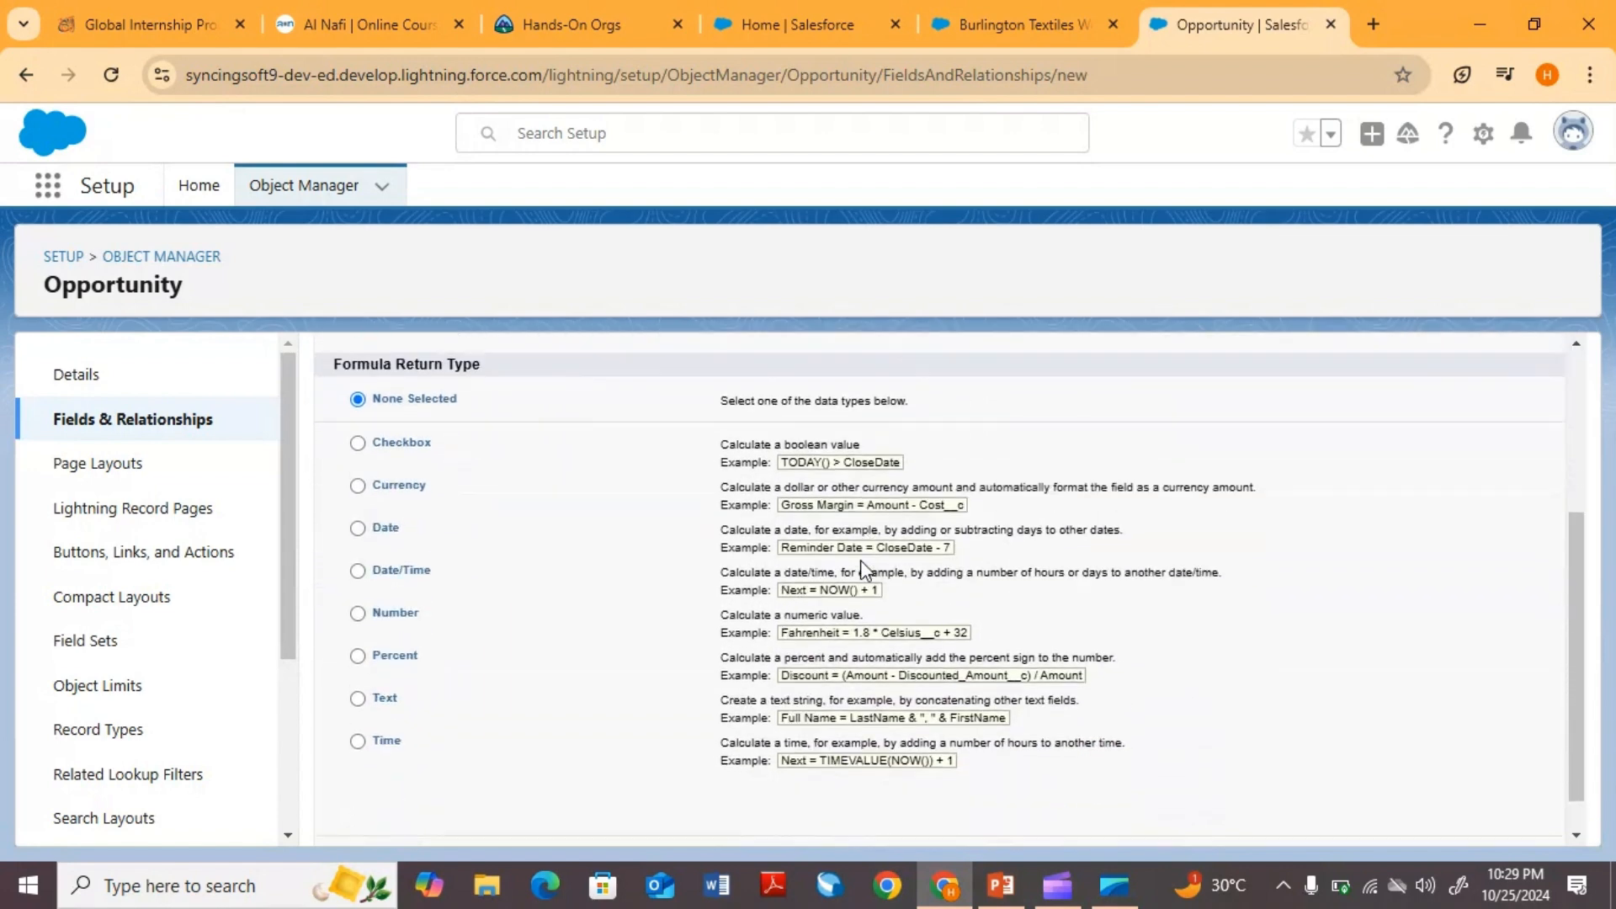
pyautogui.click(360, 704)
pyautogui.scroll(-1, 1305, 697)
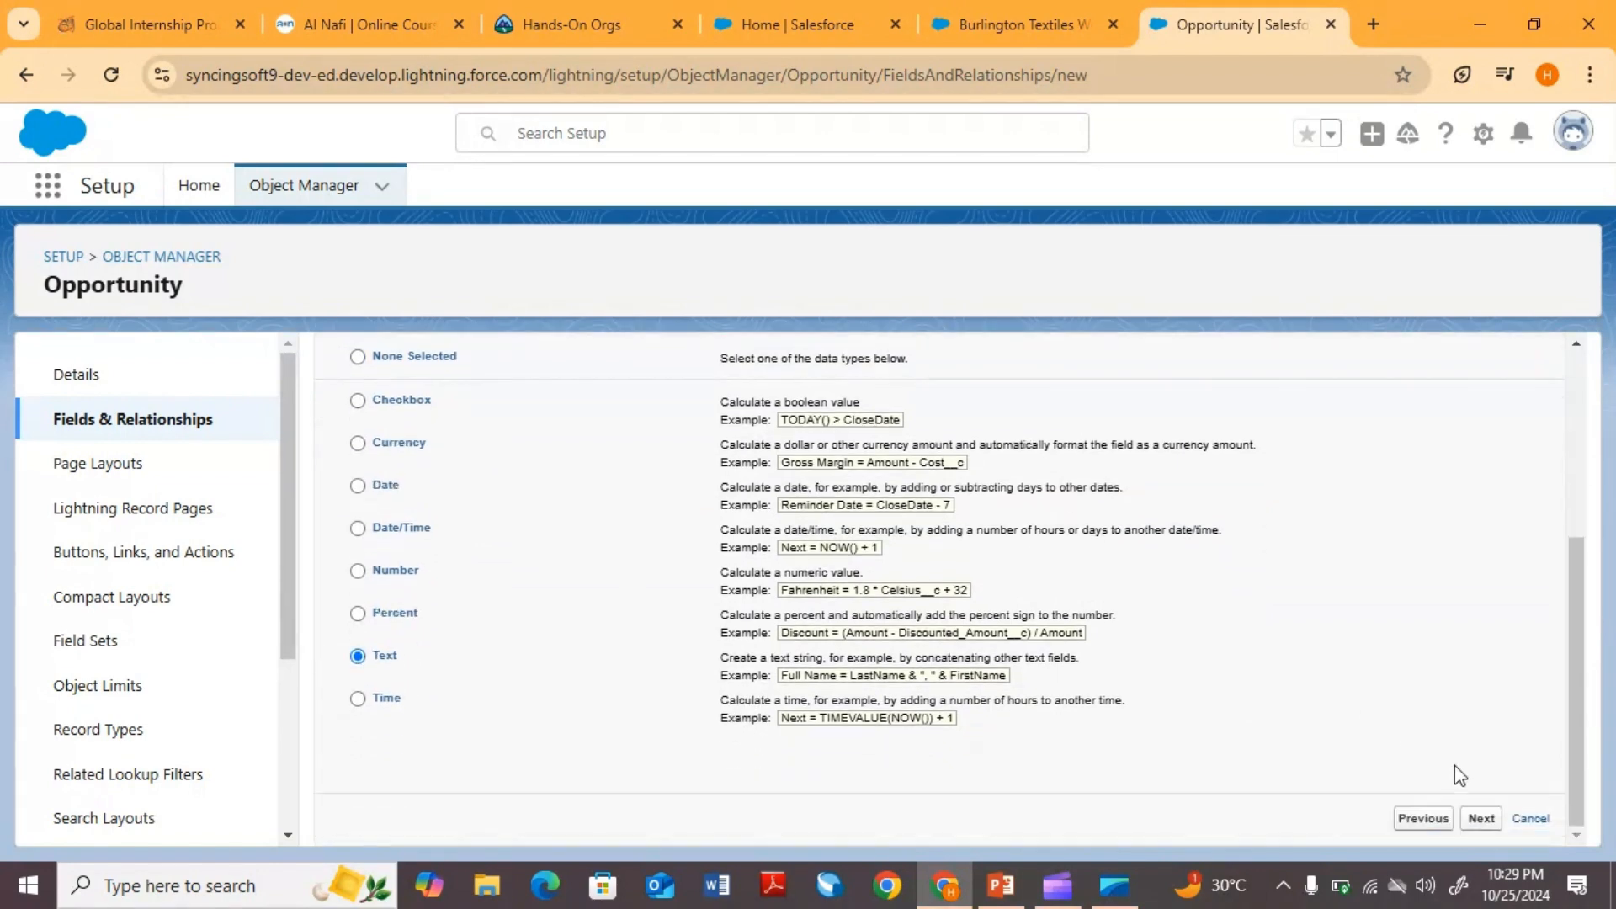
pyautogui.click(1483, 820)
# - Begin the field's advanced formula with the condition IF(Probability>0.8,
pyautogui.scroll(-3, 801, 607)
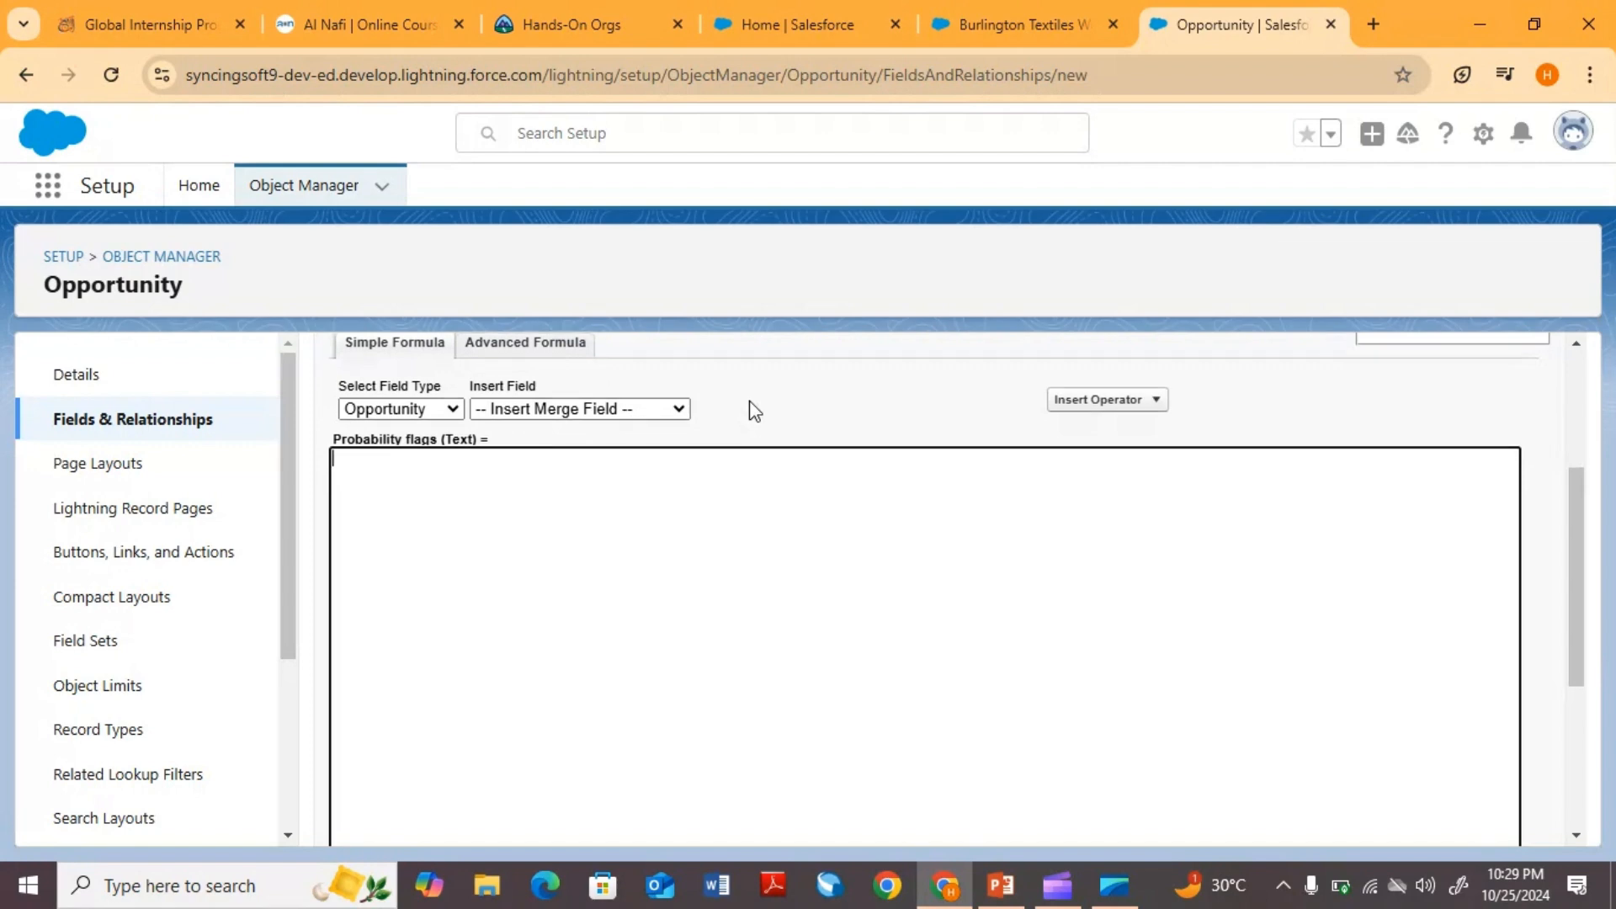
pyautogui.click(573, 347)
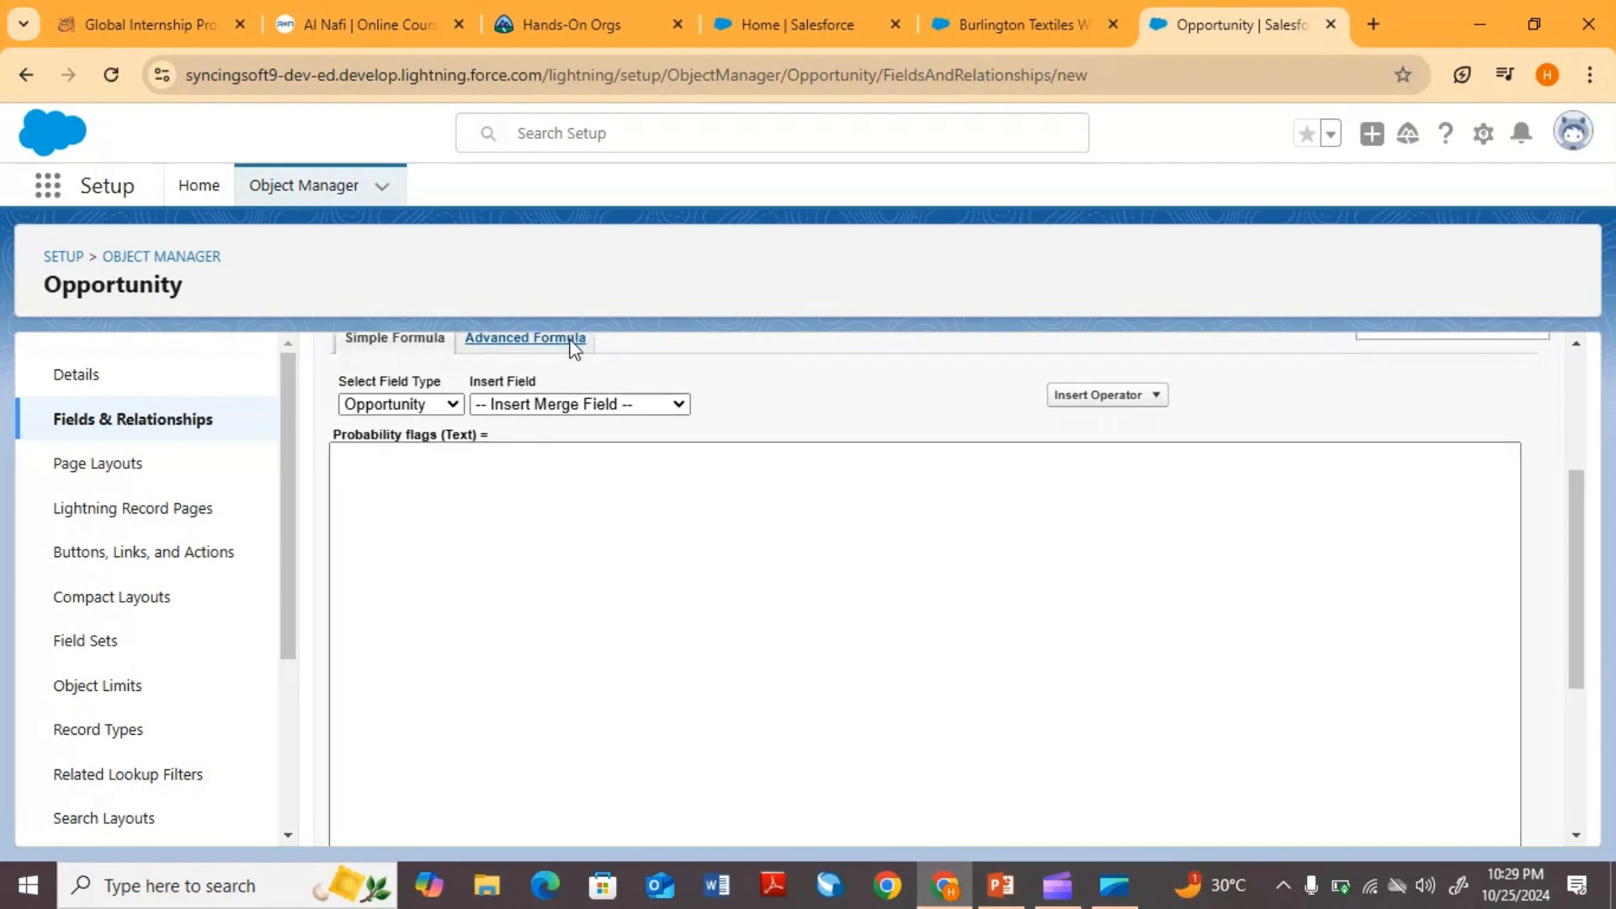
pyautogui.scroll(-2, 1108, 652)
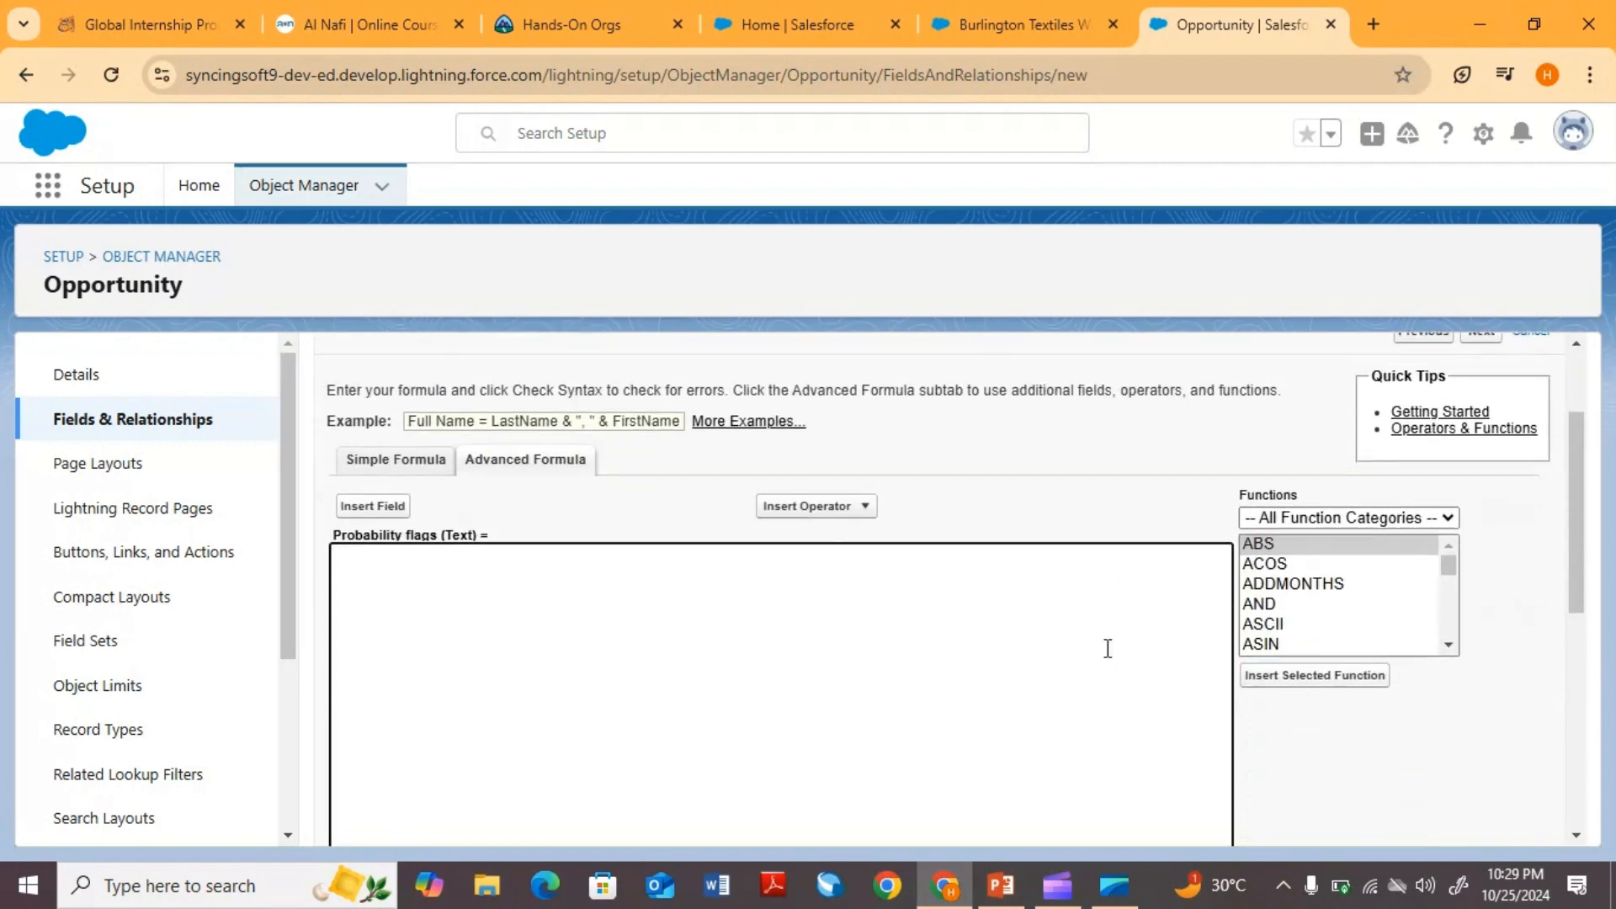
pyautogui.scroll(-2, 1108, 649)
pyautogui.scroll(-3, 1290, 527)
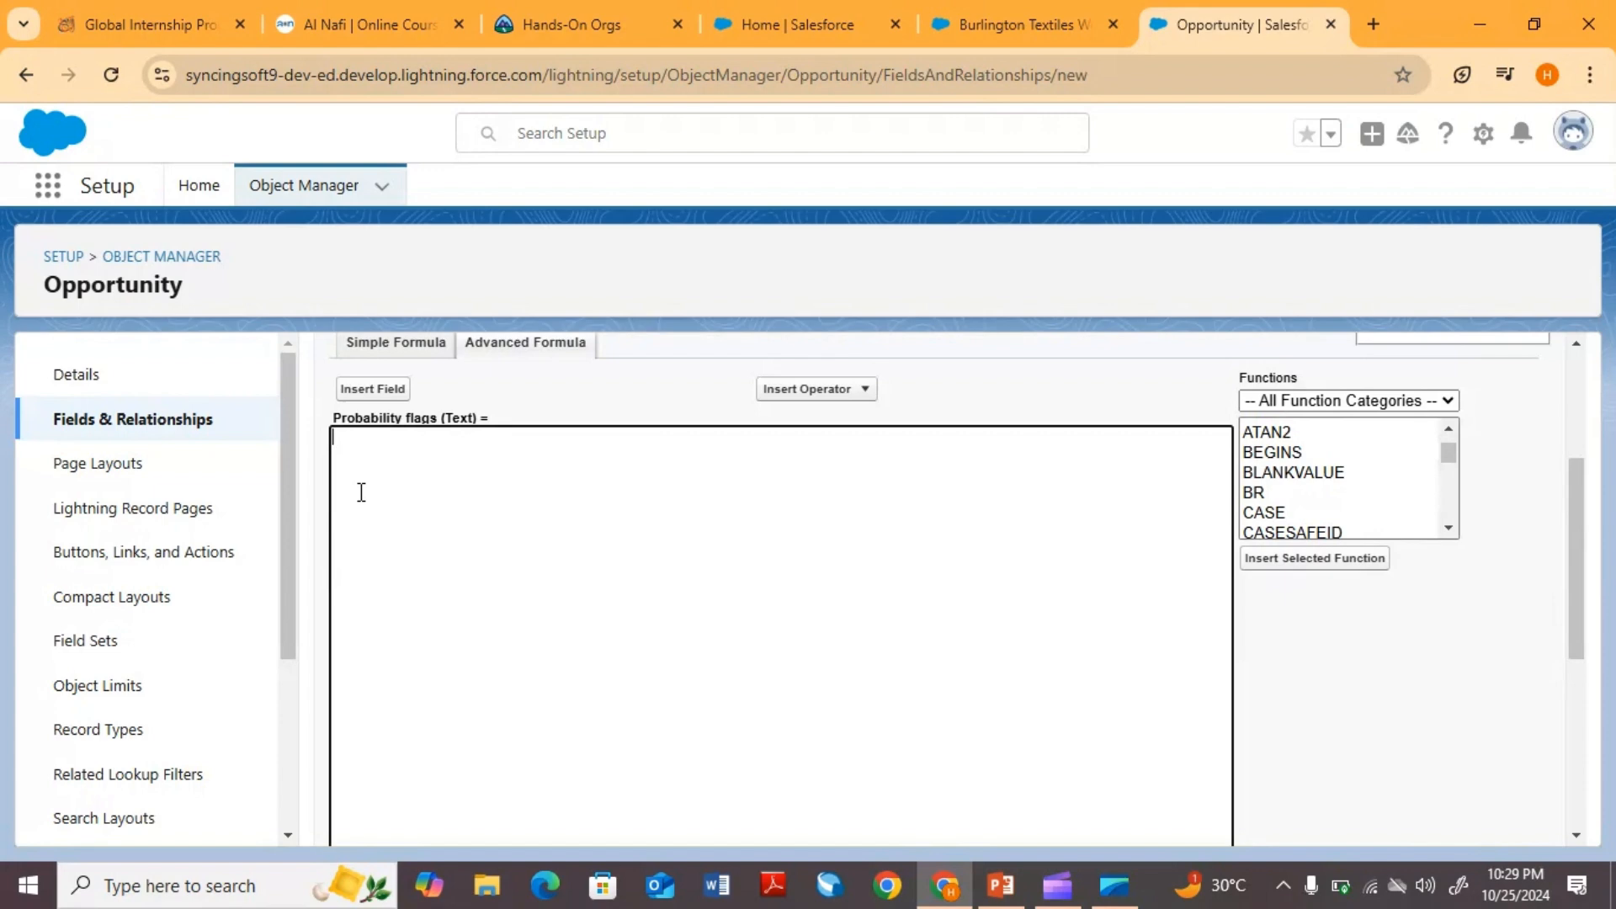
pyautogui.write('IF(Probabilty')
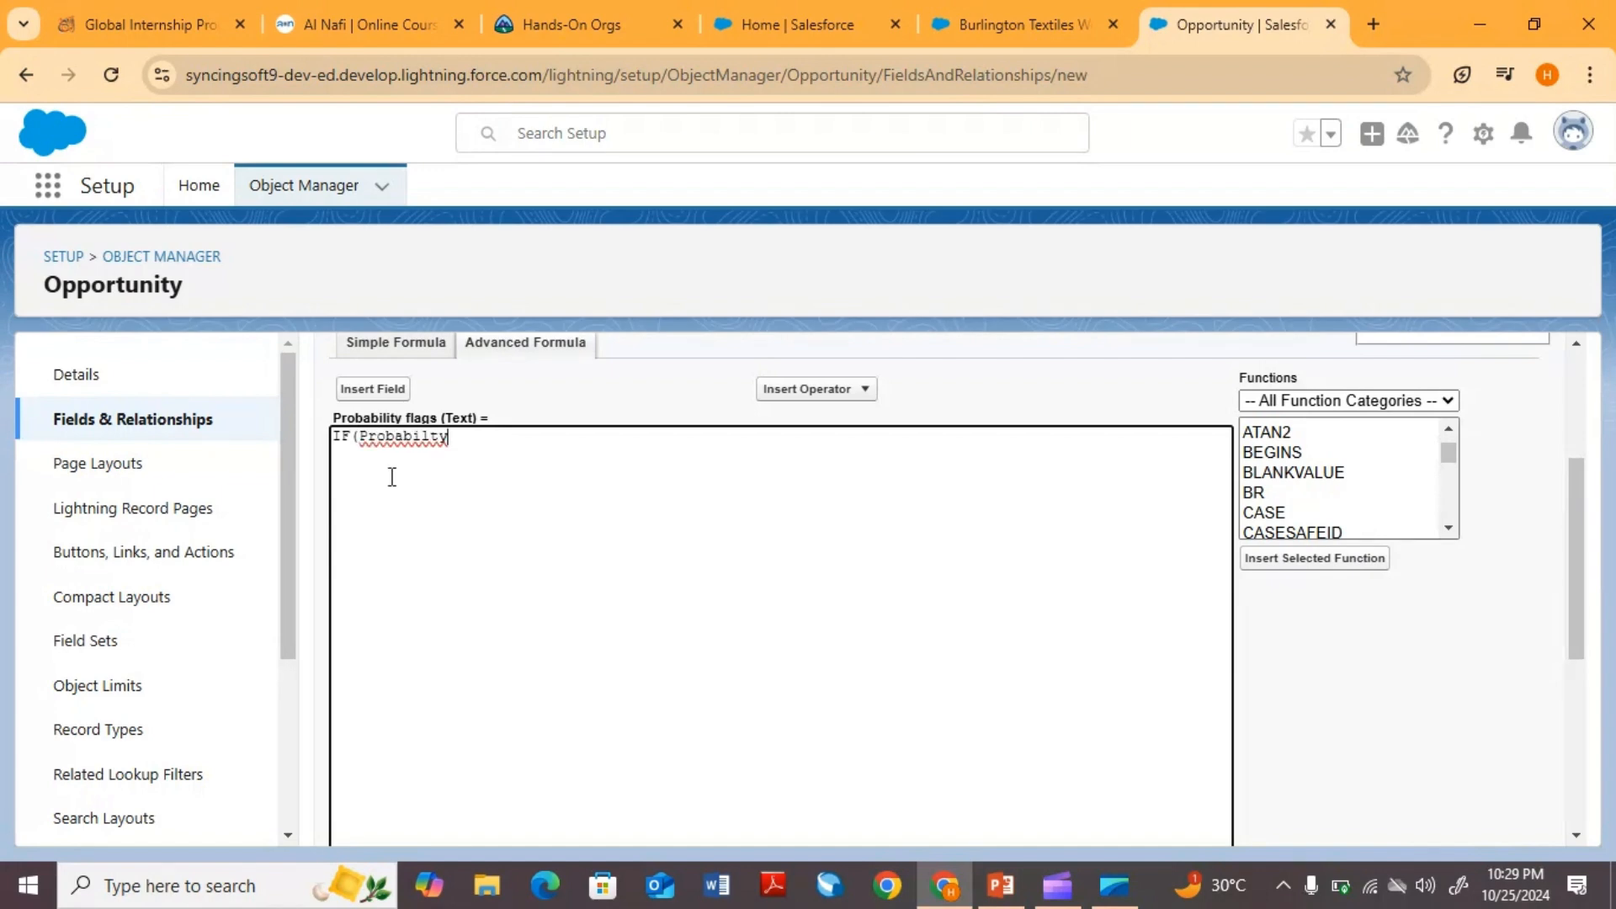
pyautogui.click(430, 447)
pyautogui.write('i')
pyautogui.click(478, 447)
pyautogui.write('>0.8,')
# - Find the IMAGE function in the function list and insert it after the Probability>0.8 condition
pyautogui.scroll(-6, 1340, 481)
pyautogui.scroll(-2, 1342, 486)
pyautogui.click(1270, 493)
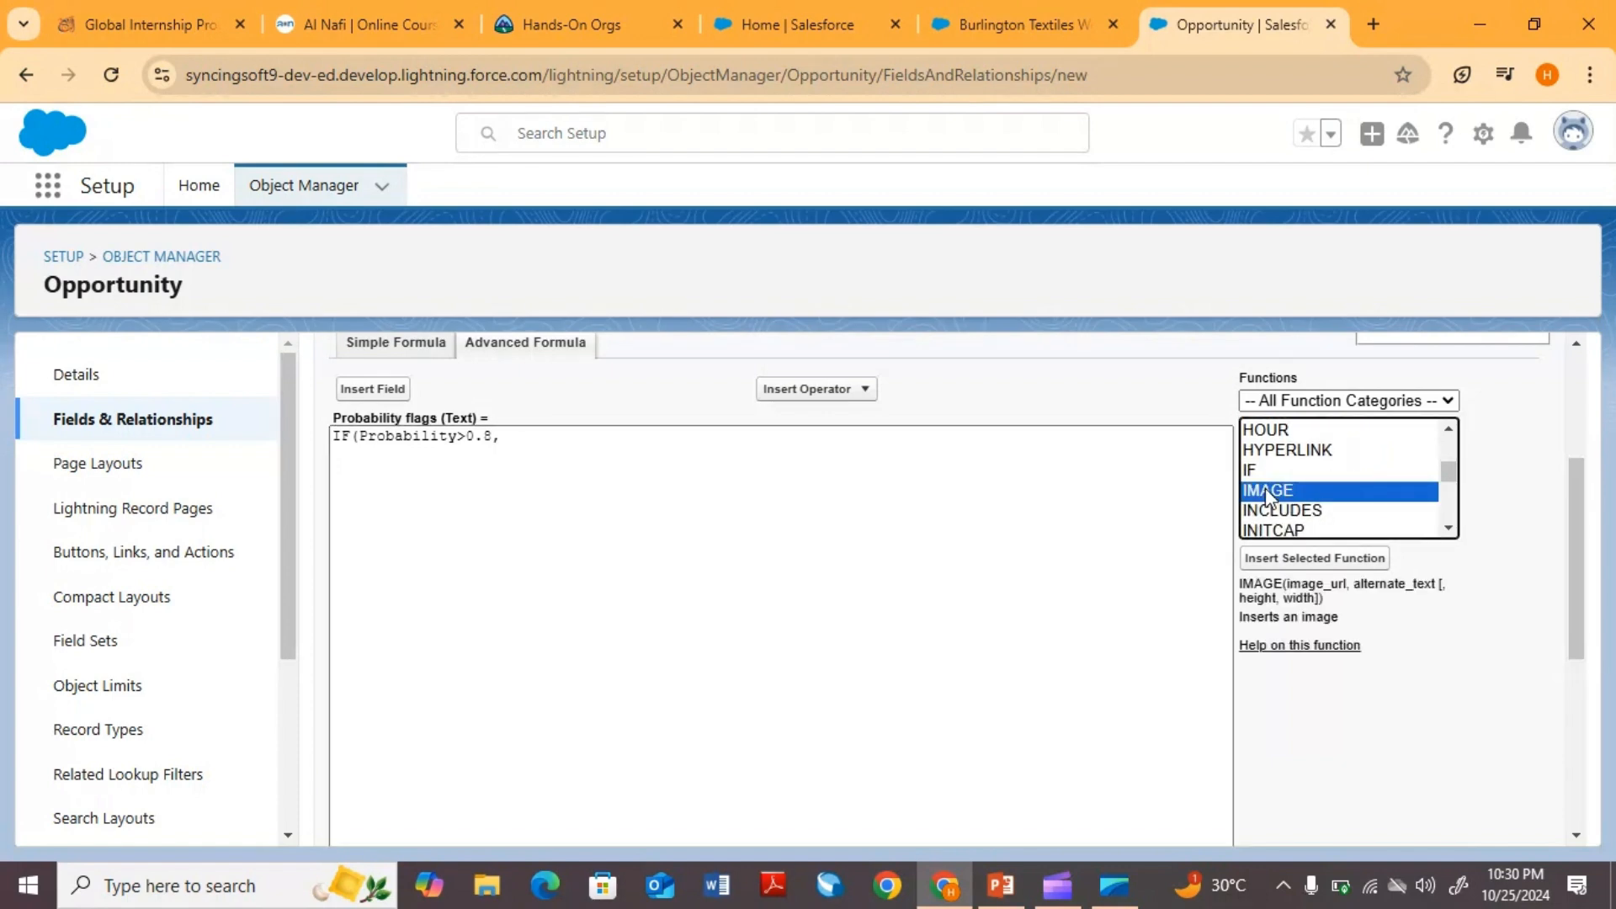
pyautogui.click(1277, 560)
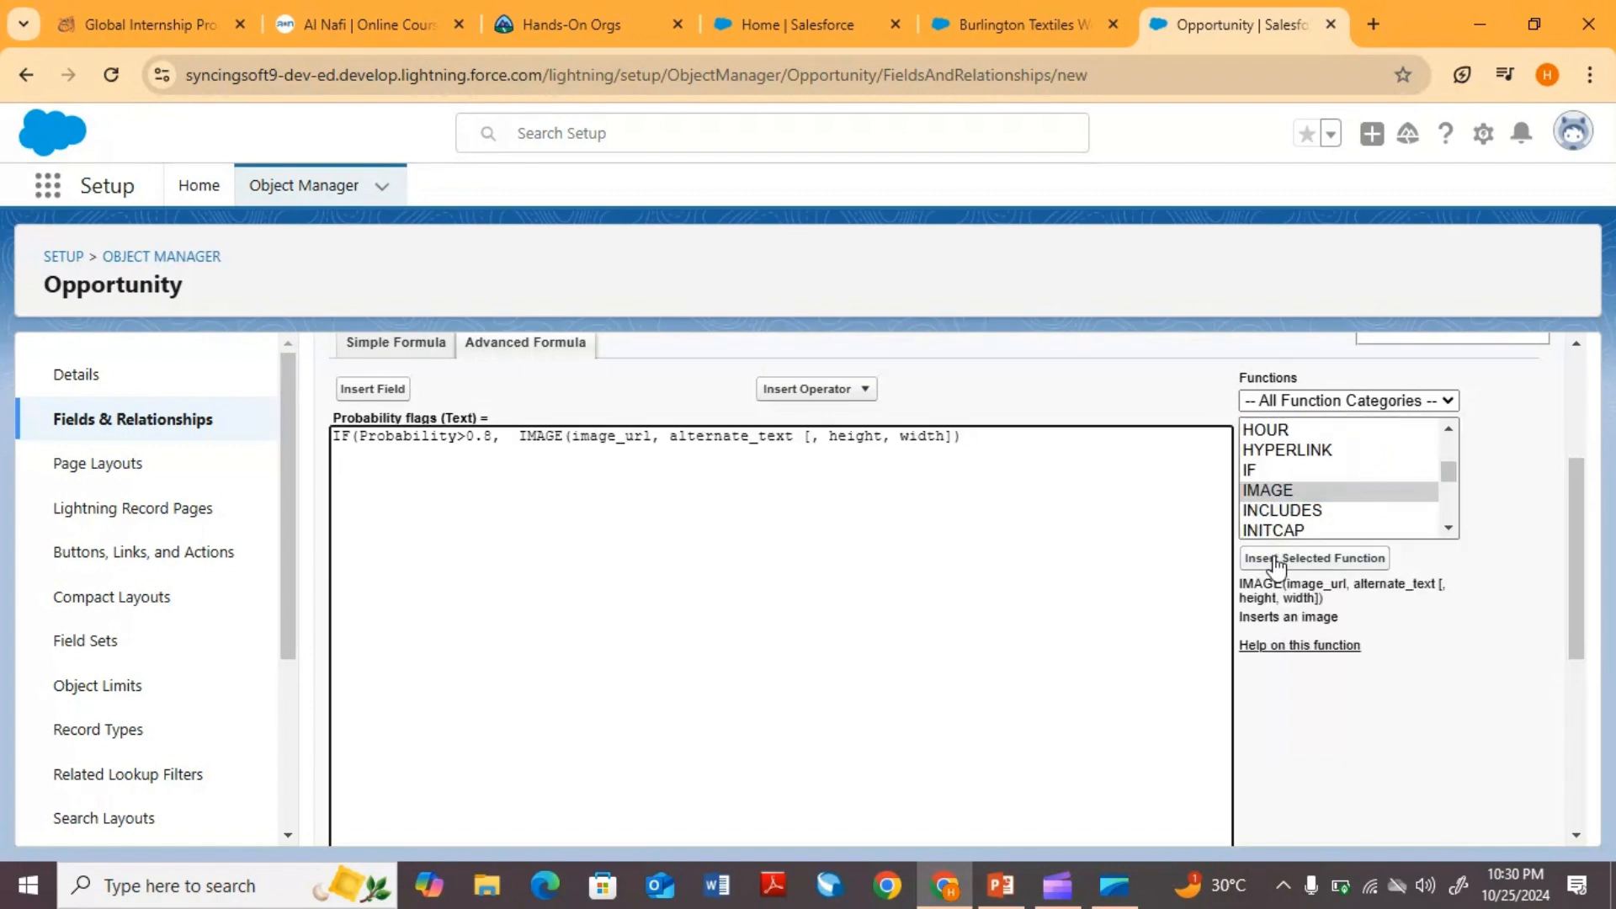
# - Replace the image_url placeholder in the IMAGE function with "/resource/icongren", including the quotation marks
pyautogui.click(651, 441)
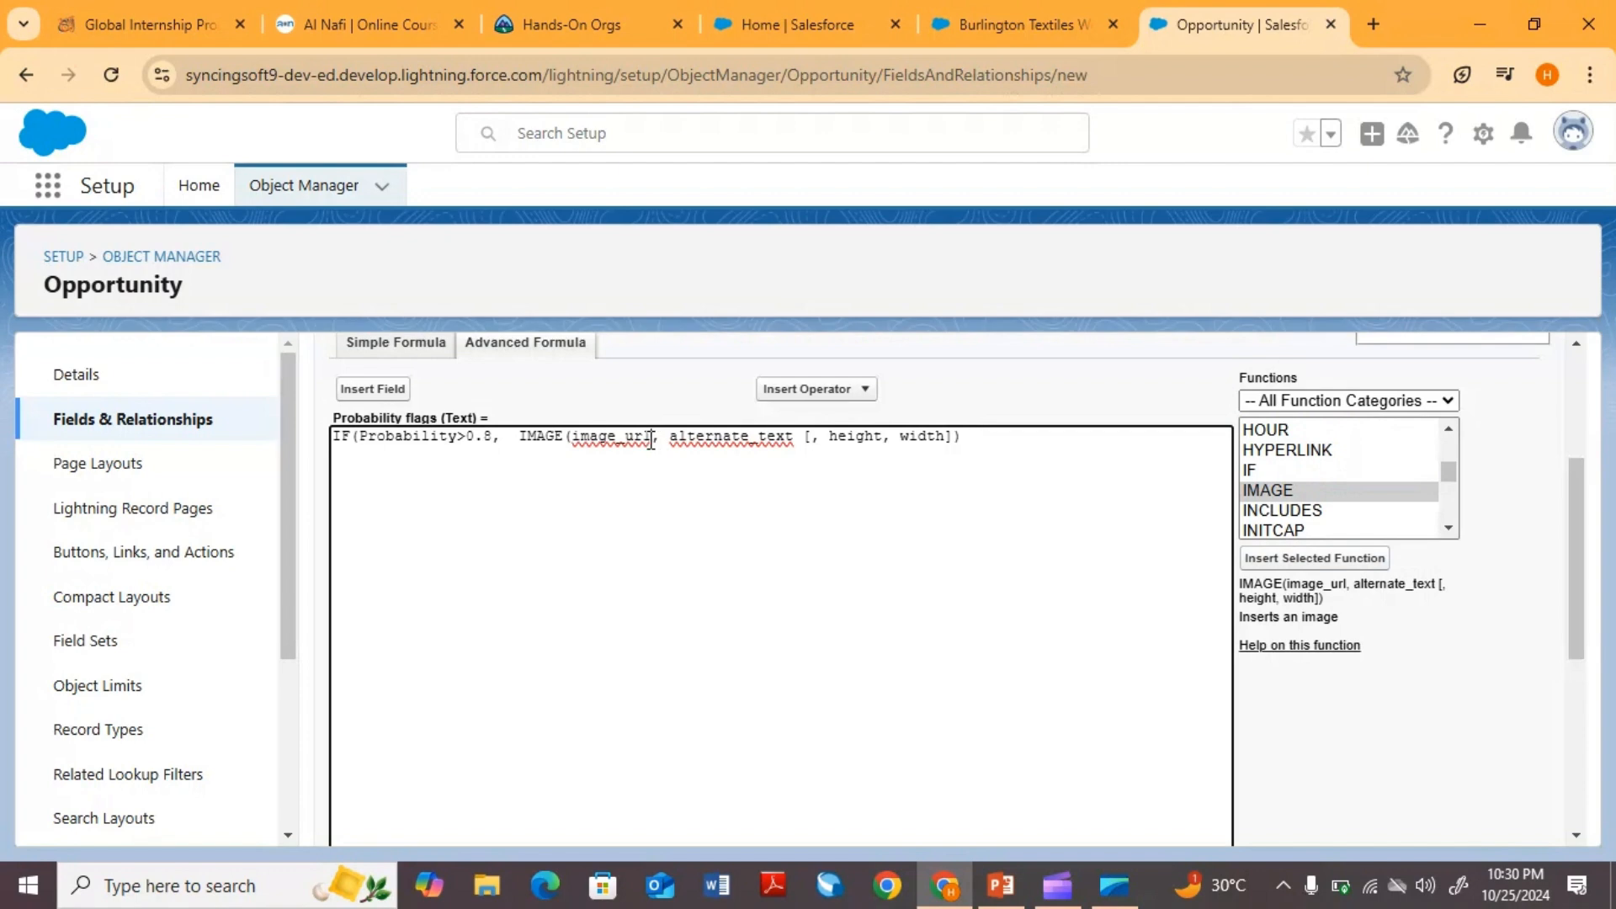
pyautogui.press('BackSpace')
pyautogui.press('BackSpace')
pyautogui.press('BackSpace')
pyautogui.press('BackSpace')
pyautogui.press('BackSpace')
pyautogui.press('BackSpace')
pyautogui.press('BackSpace')
pyautogui.press('BackSpace')
pyautogui.press('BackSpace')
pyautogui.press('BackSpace')
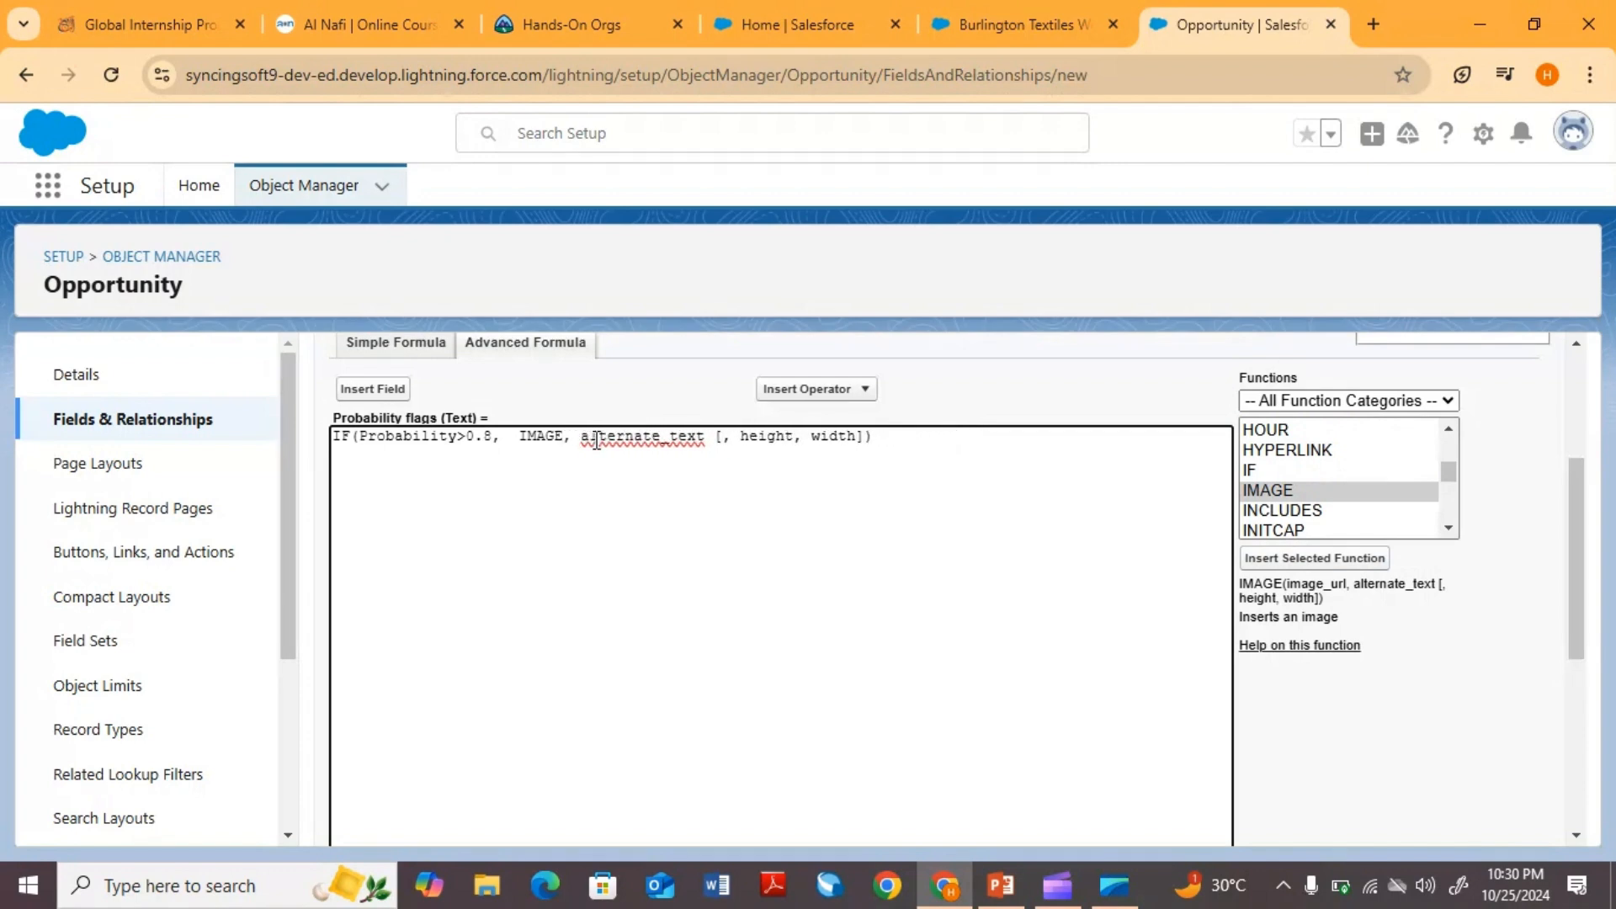
pyautogui.write('(')
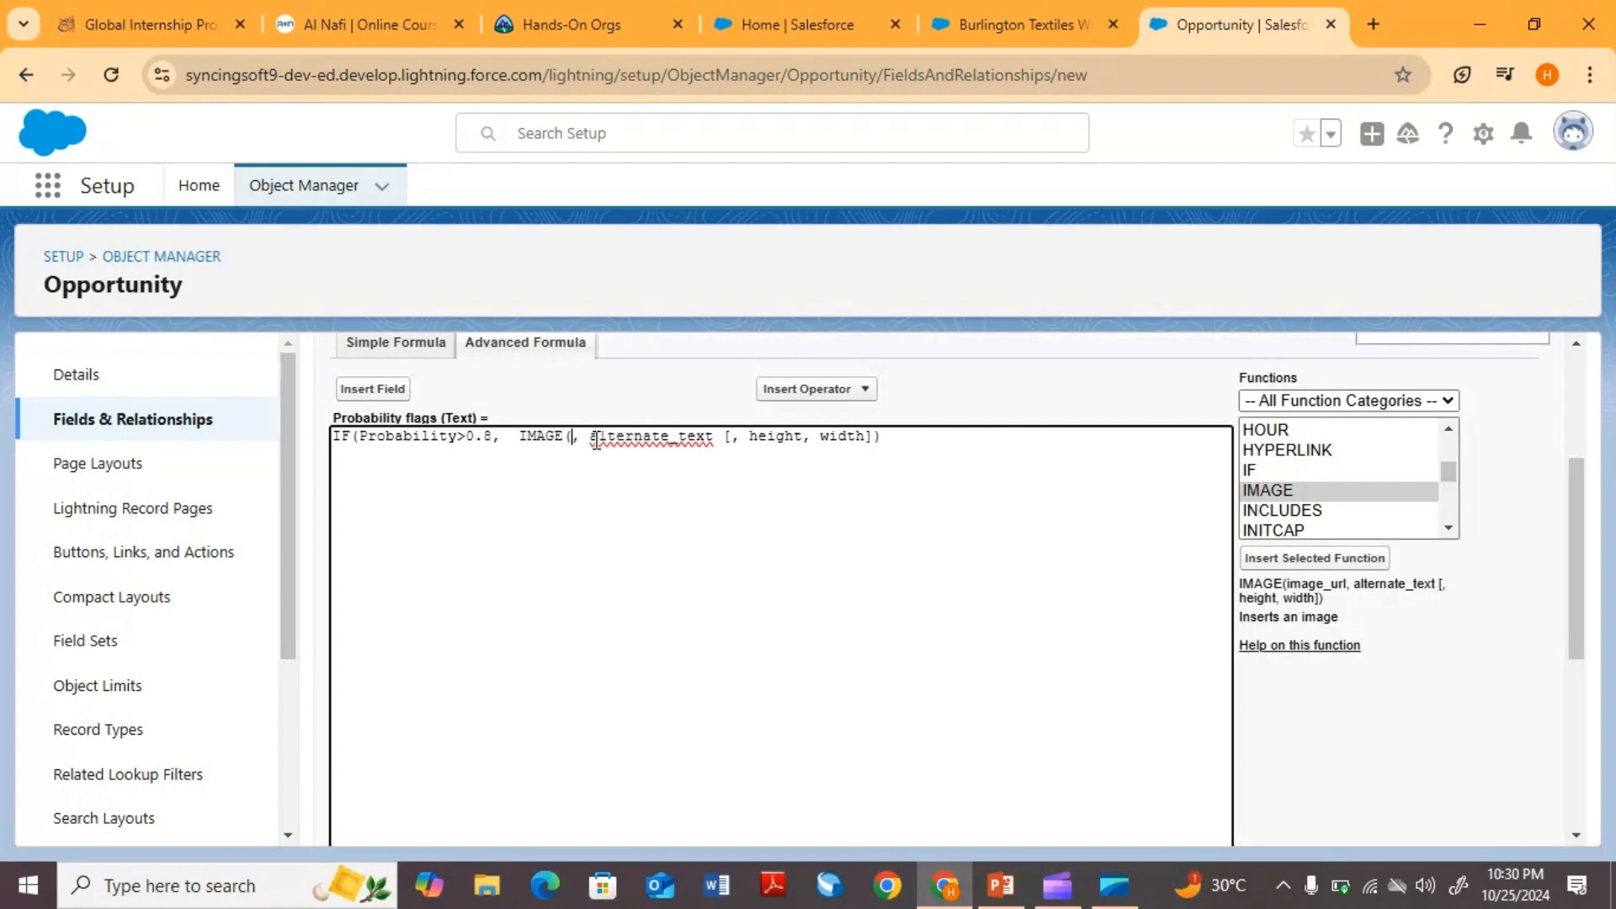
pyautogui.write('/')
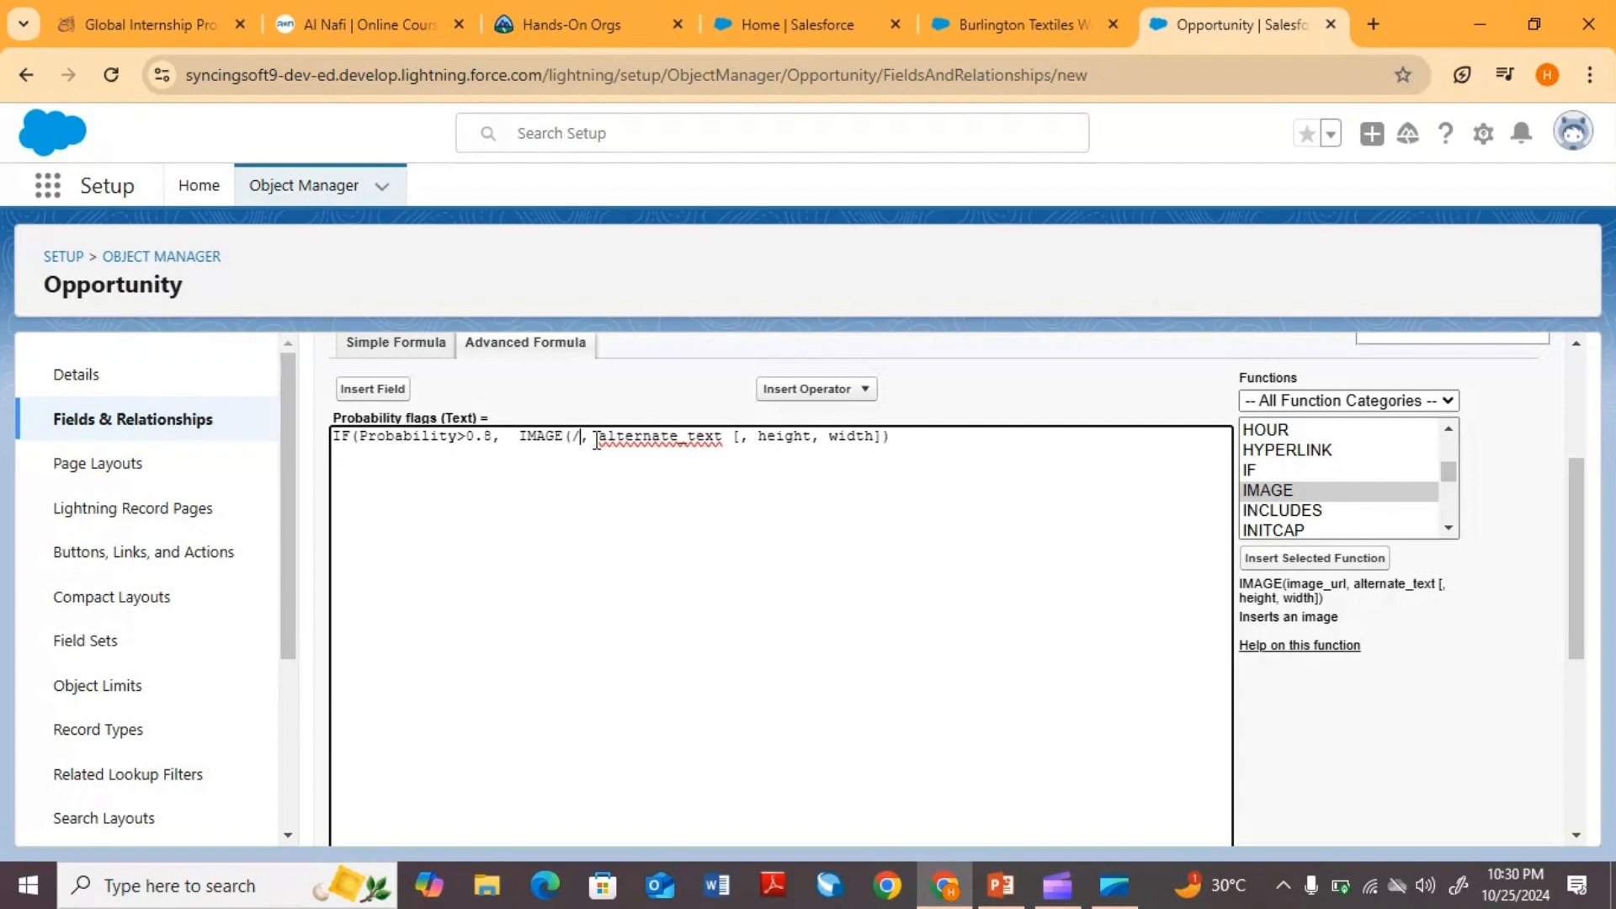
pyautogui.write('res')
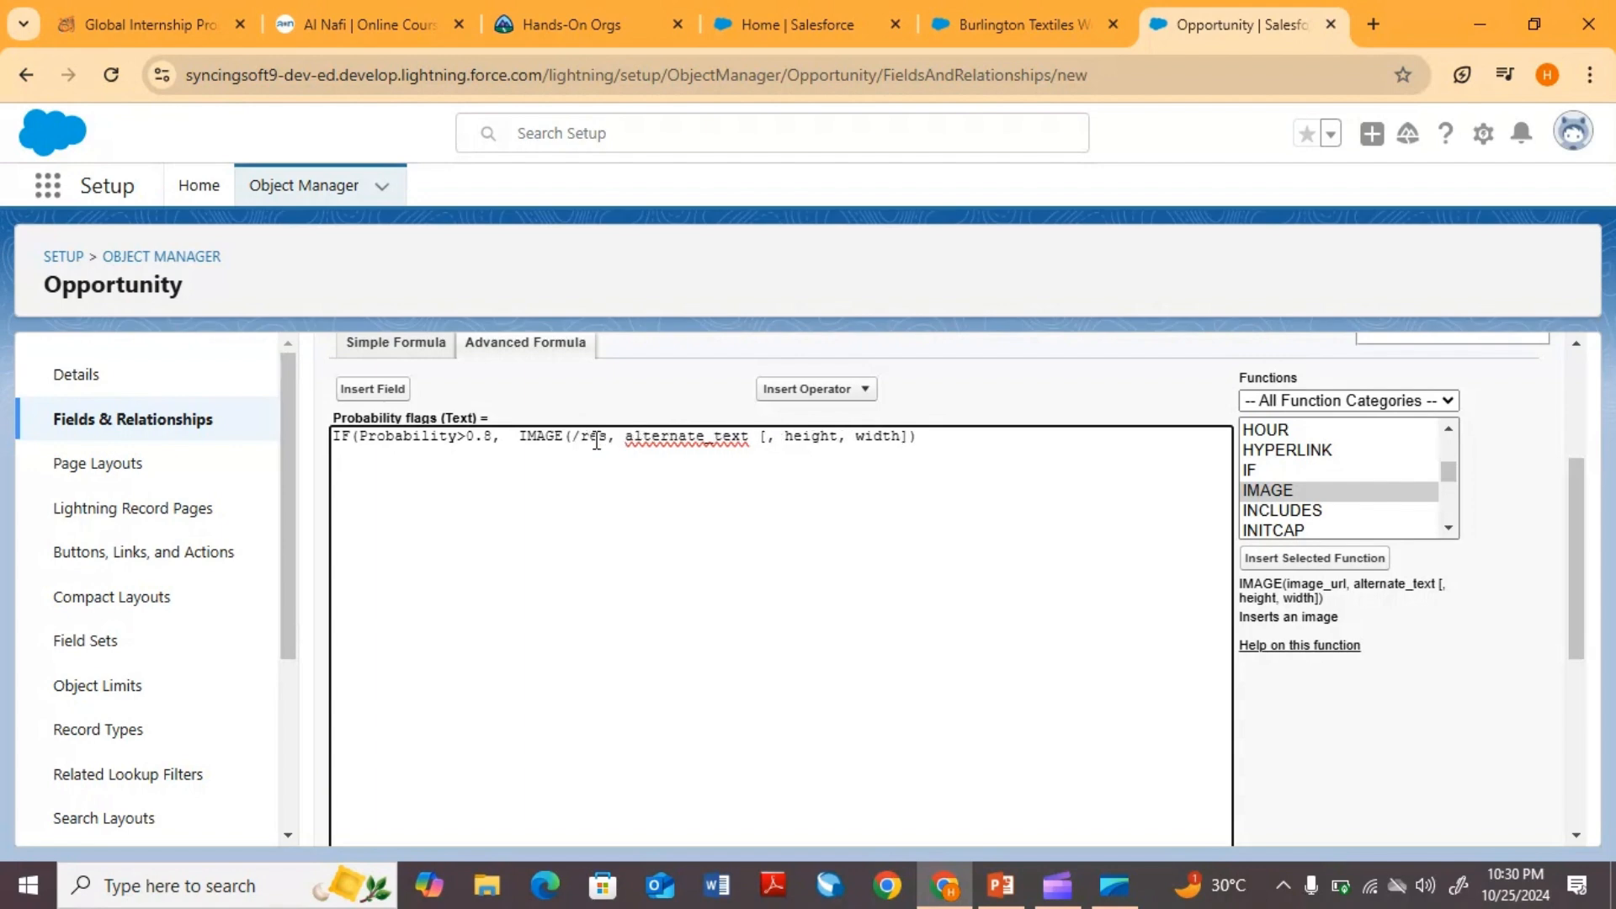
pyautogui.write('ou')
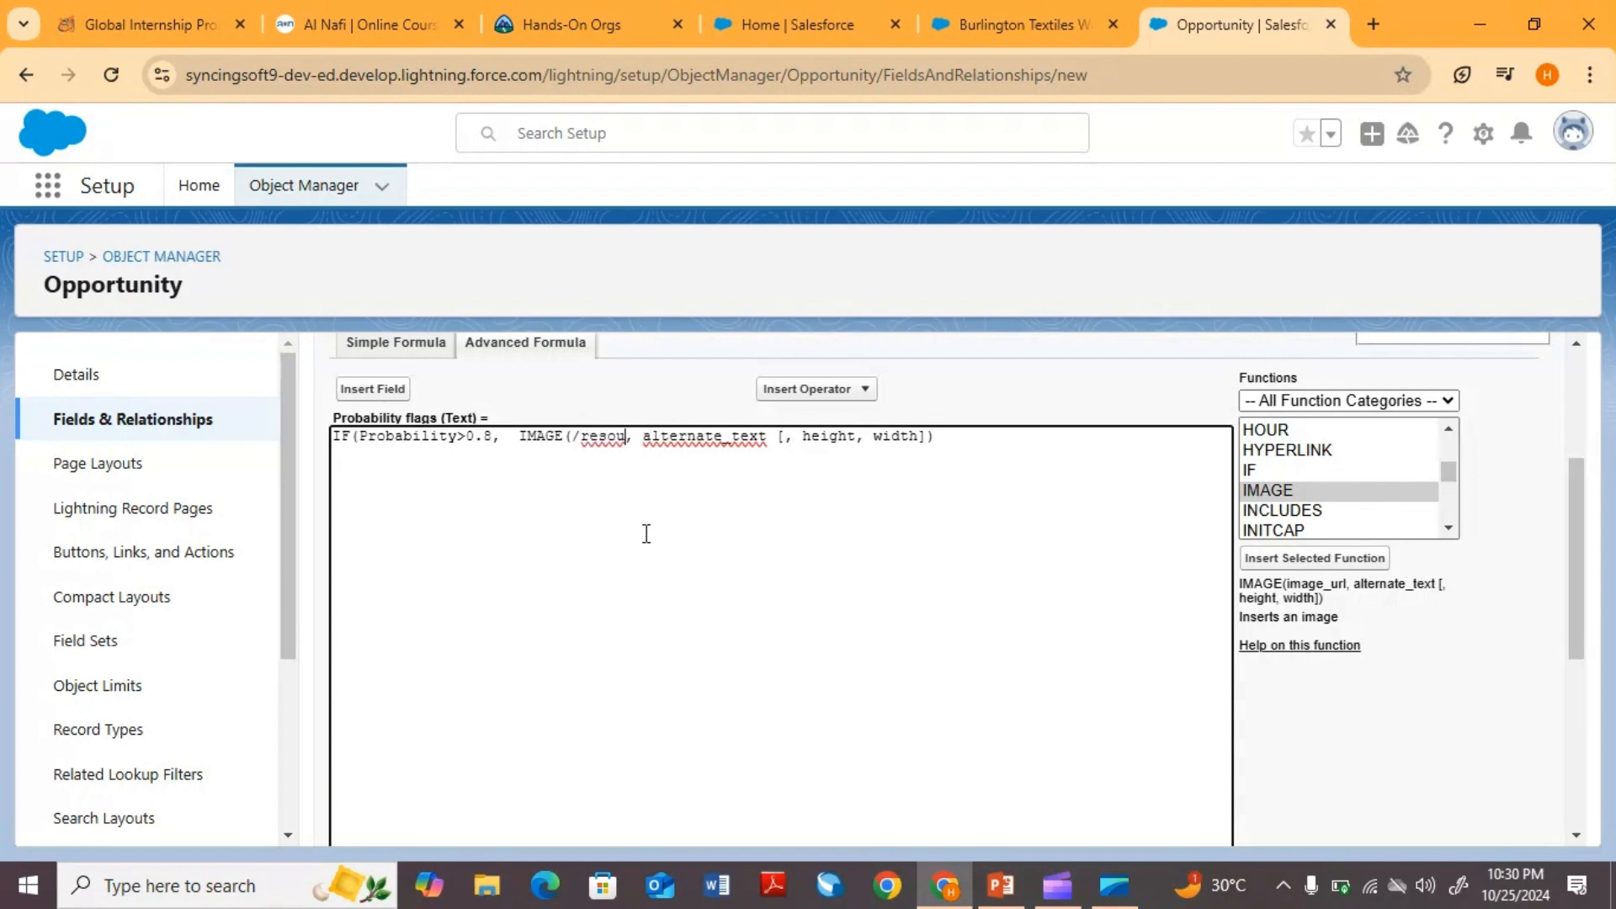
pyautogui.write('rce')
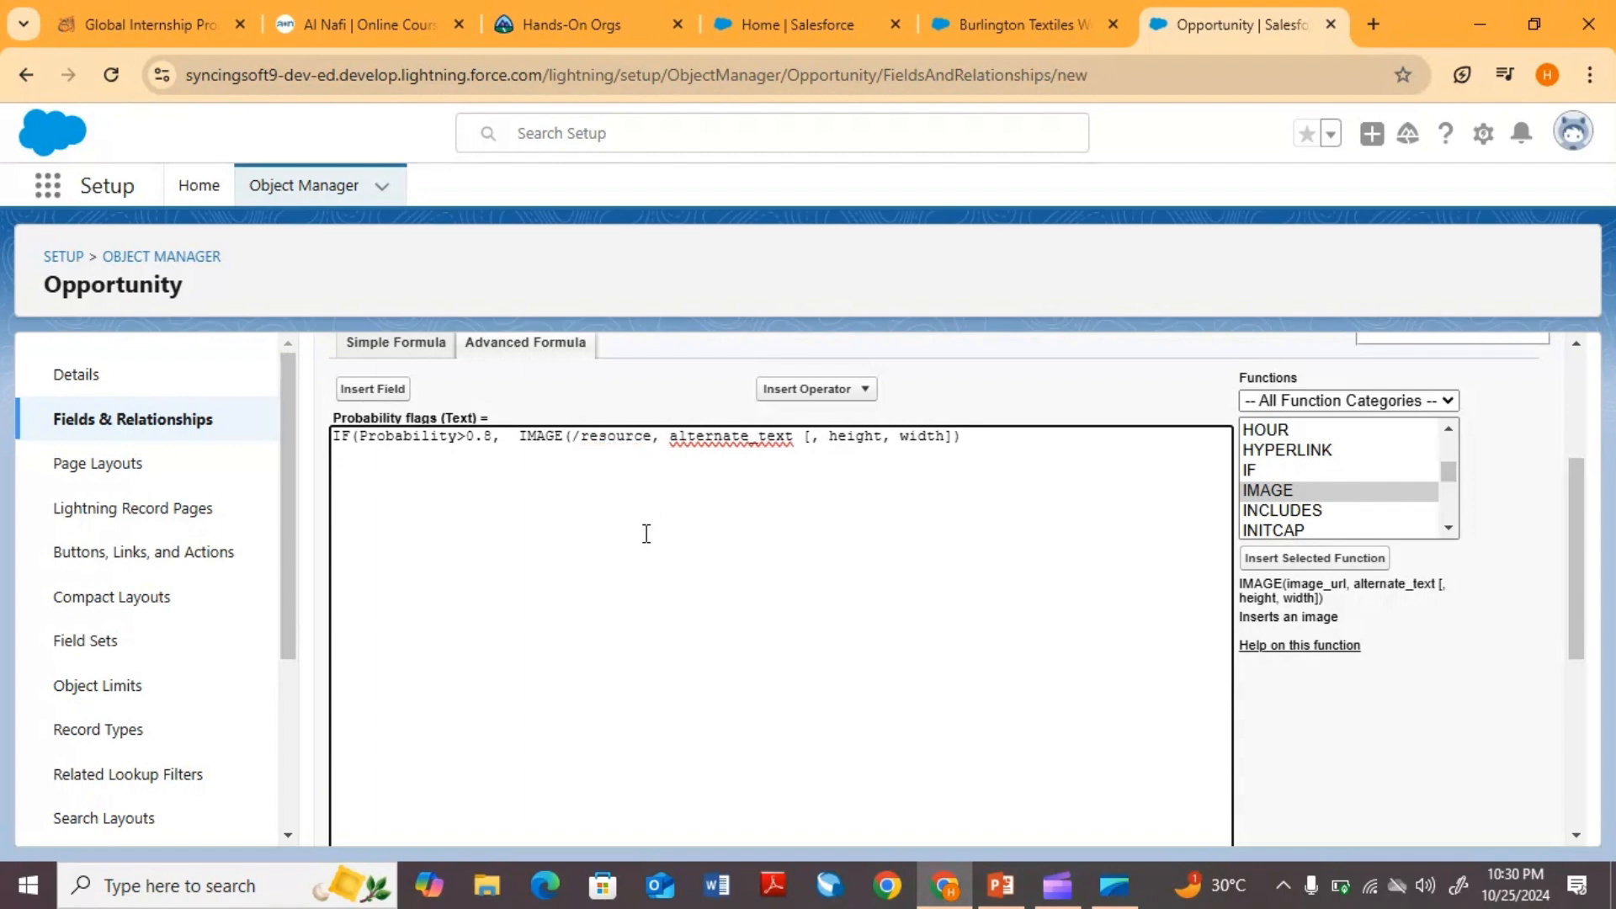
pyautogui.write('?')
pyautogui.press('BackSpace')
pyautogui.write('/icon')
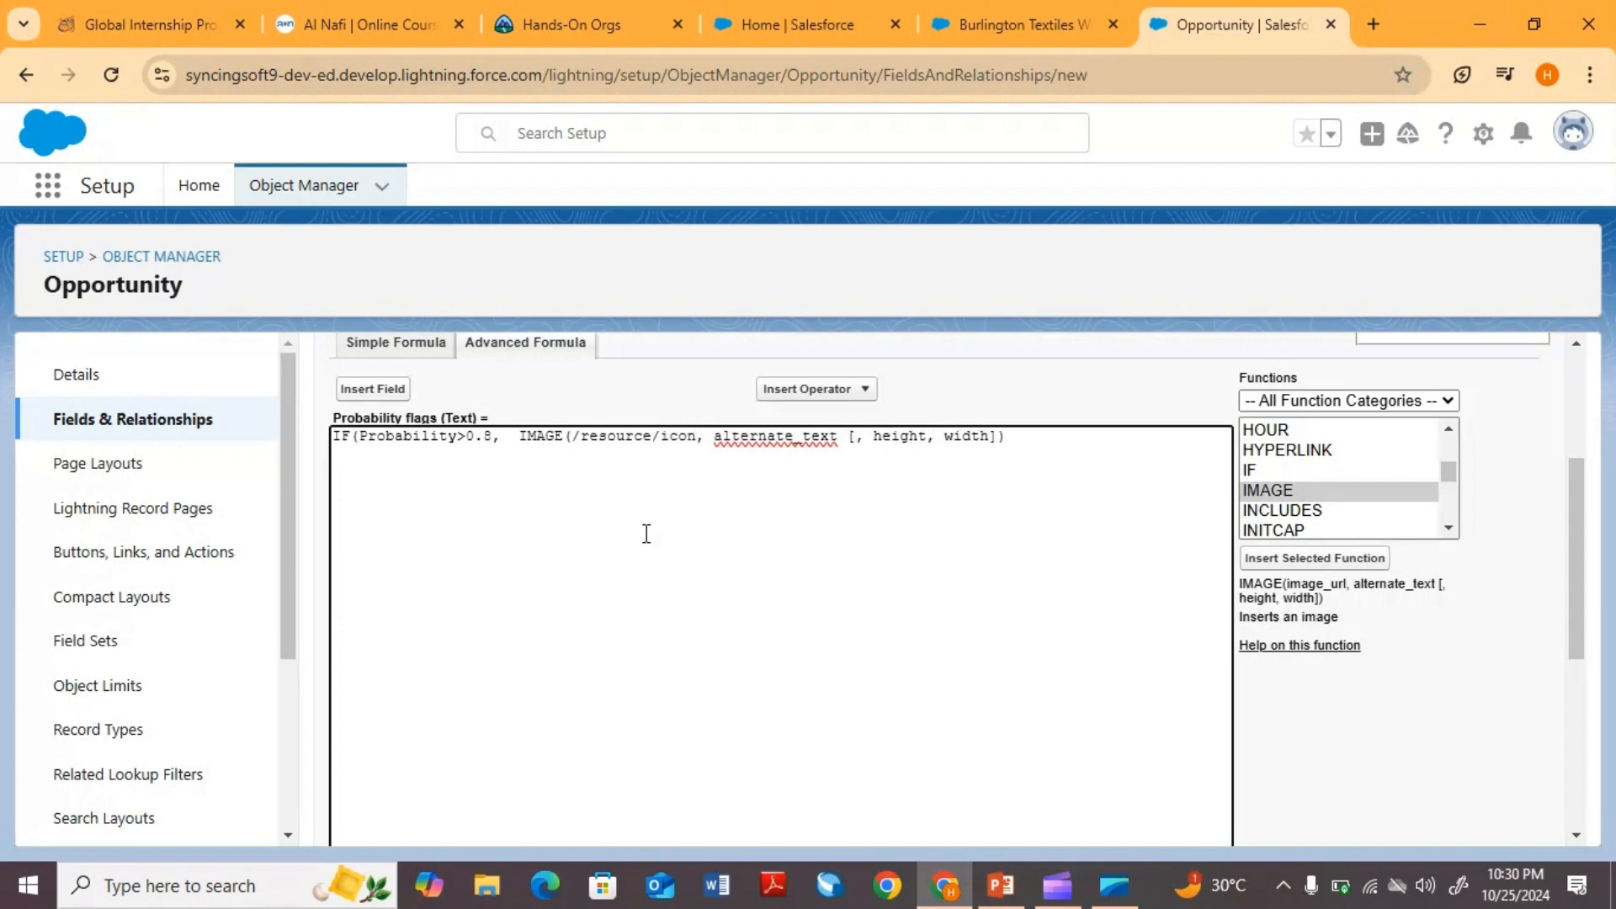
pyautogui.write('gren')
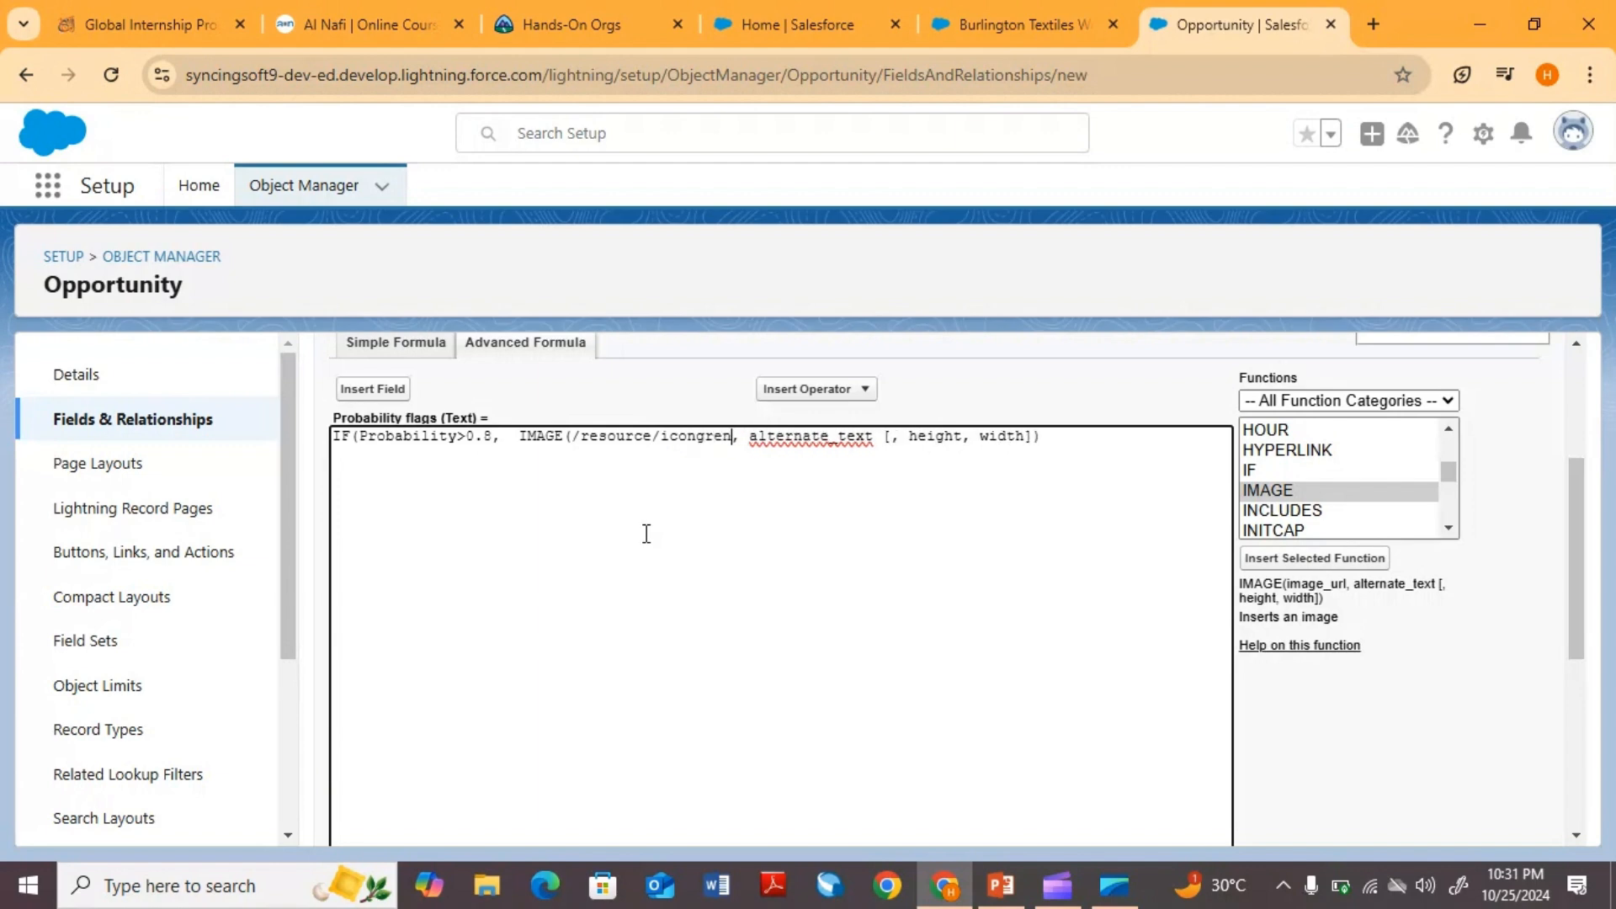
pyautogui.write('"')
pyautogui.click(575, 436)
pyautogui.write('"')
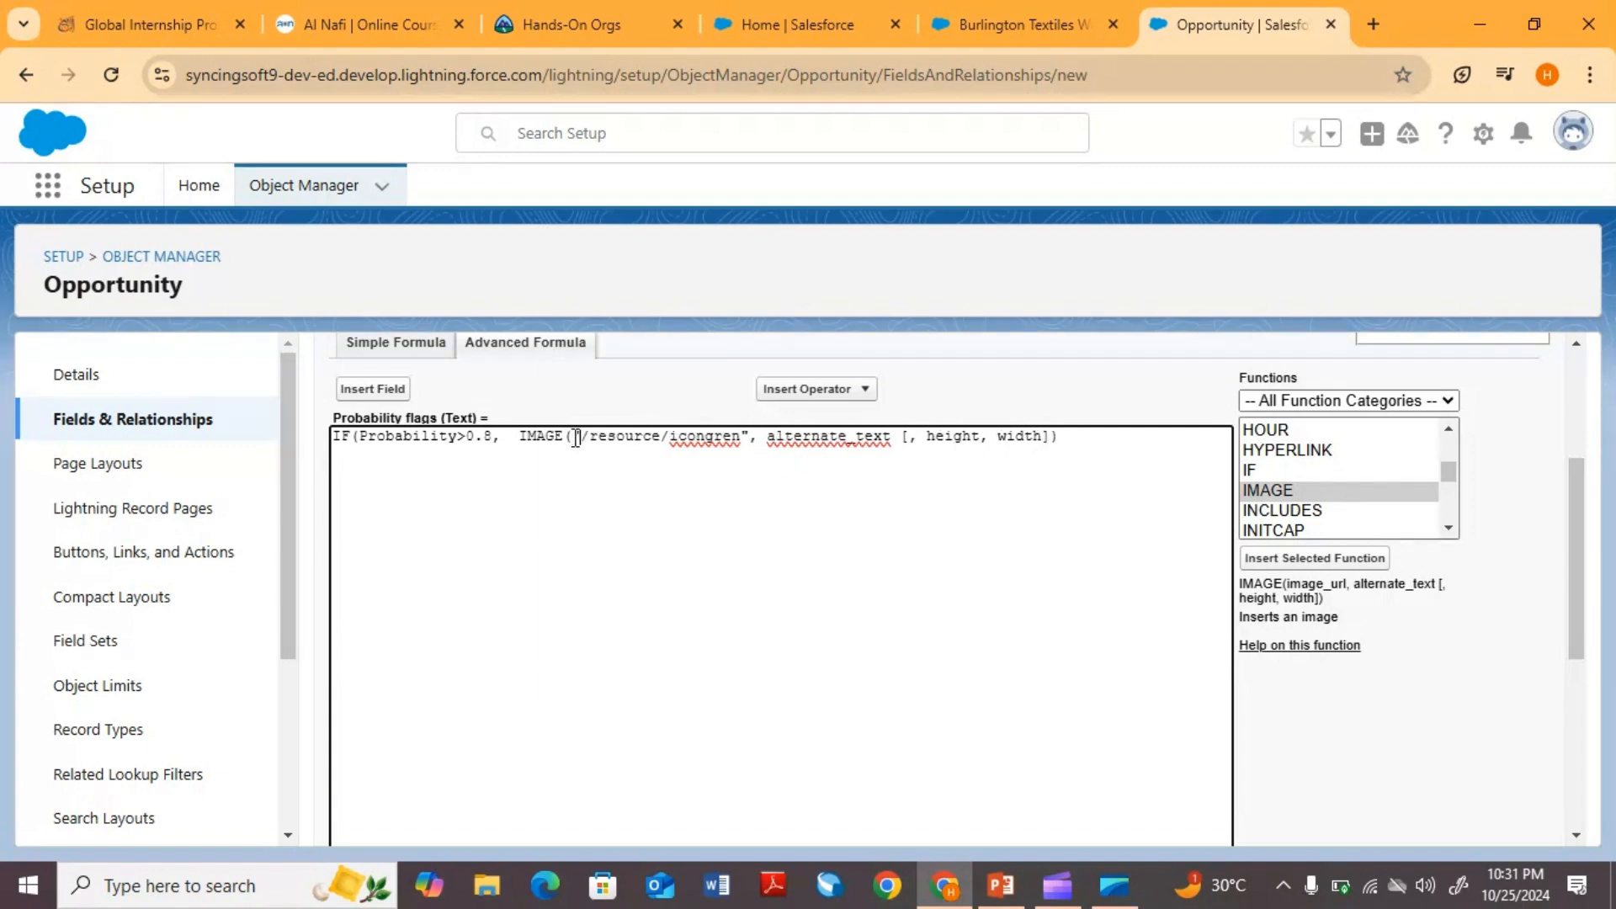
# - Replace the alternate_text placeholder in the IMAGE function with "Green"
pyautogui.click(899, 439)
pyautogui.press('BackSpace')
pyautogui.press('BackSpace')
pyautogui.press('BackSpace')
pyautogui.press('BackSpace')
pyautogui.press('BackSpace')
pyautogui.press('BackSpace')
pyautogui.press('BackSpace')
pyautogui.press('BackSpace')
pyautogui.press('BackSpace')
pyautogui.press('BackSpace')
pyautogui.press('BackSpace')
pyautogui.press('BackSpace')
pyautogui.press('BackSpace')
pyautogui.press('BackSpace')
pyautogui.press('BackSpace')
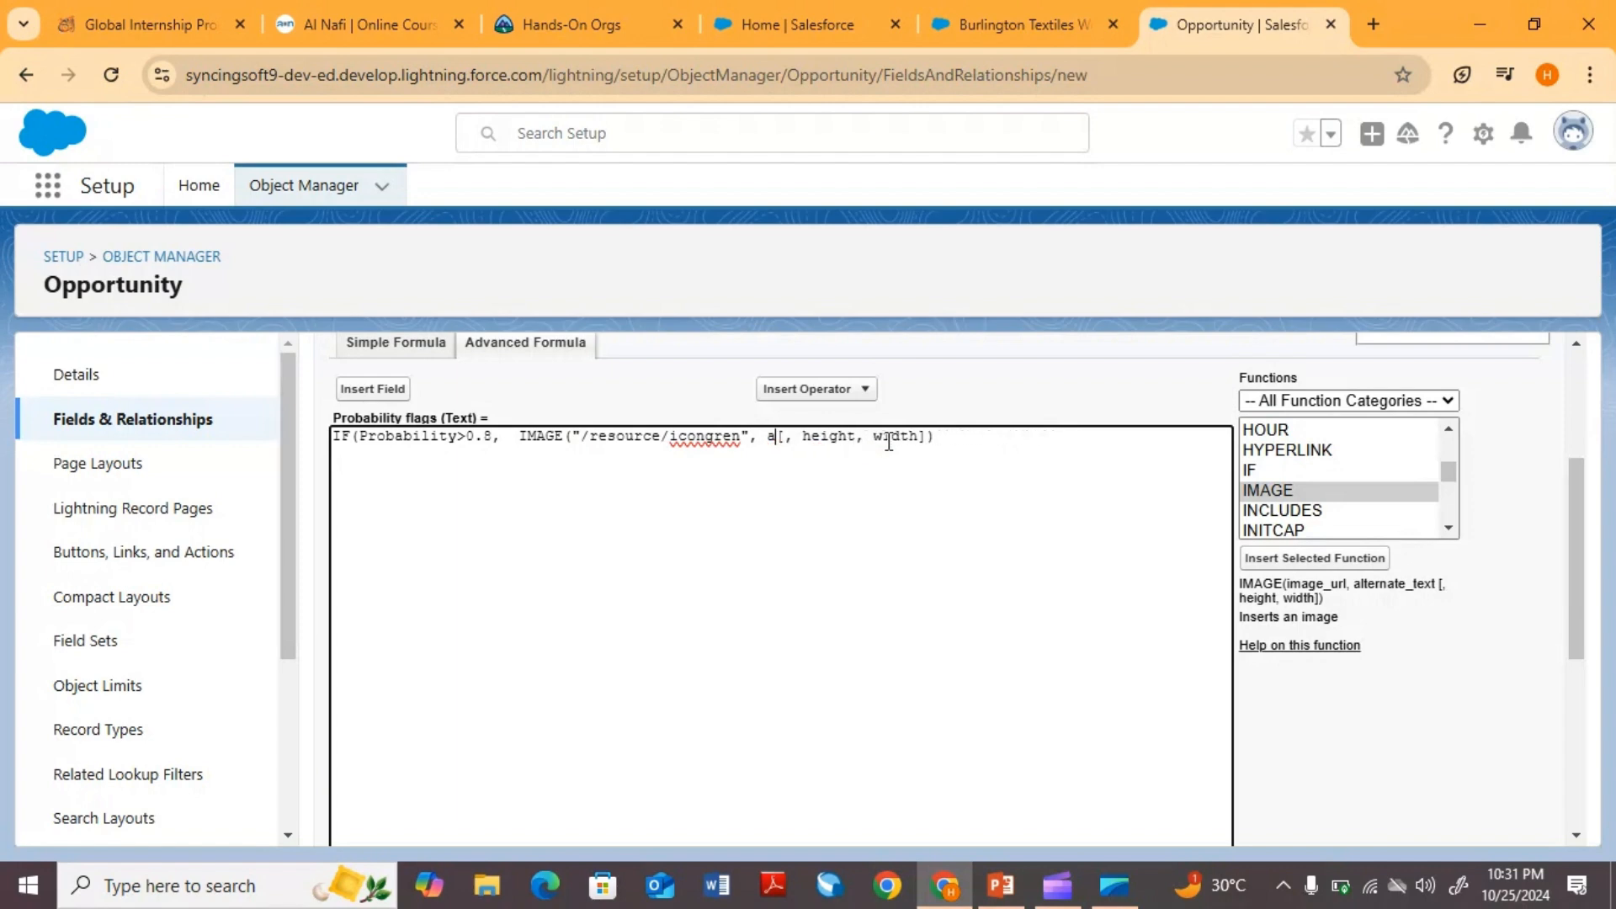
pyautogui.write('"Green"')
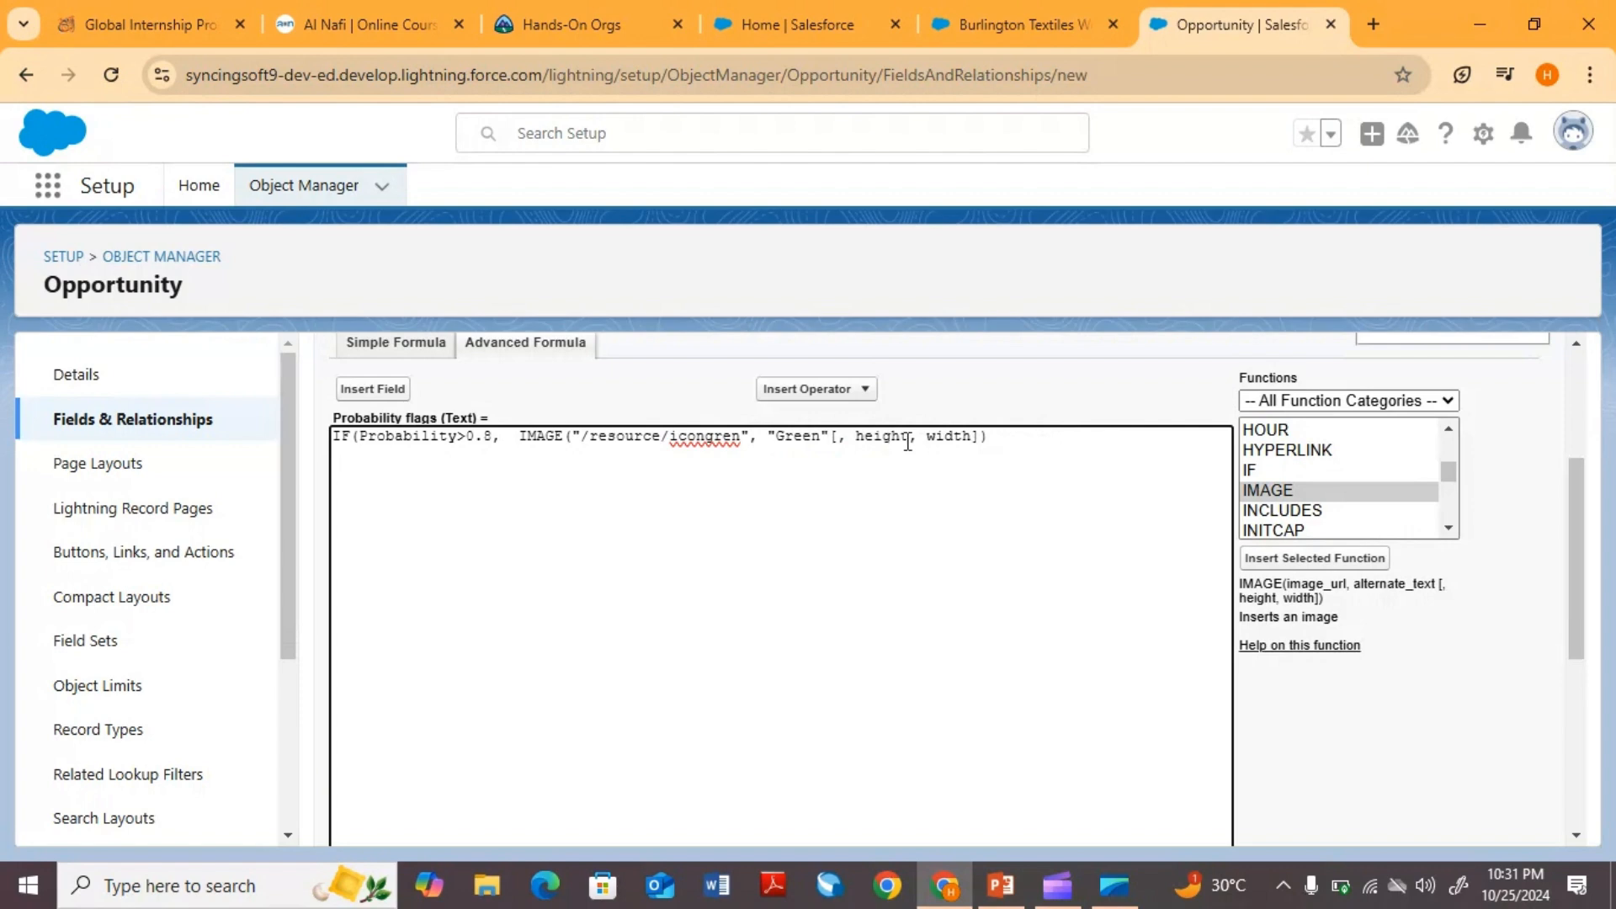
# - Set the IMAGE function's height and width arguments to 16 and 16, removing the optional-argument square brackets
pyautogui.press('BackSpace')
pyautogui.press('BackSpace')
pyautogui.press('BackSpace')
pyautogui.press('BackSpace')
pyautogui.press('BackSpace')
pyautogui.press('BackSpace')
pyautogui.write('16')
pyautogui.click(838, 434)
pyautogui.press('Delete')
pyautogui.press('BackSpace')
pyautogui.press('BackSpace')
pyautogui.write(',')
pyautogui.click(934, 436)
pyautogui.press('BackSpace')
pyautogui.press('BackSpace')
pyautogui.press('BackSpace')
pyautogui.press('BackSpace')
pyautogui.press('BackSpace')
pyautogui.press('BackSpace')
pyautogui.write('16')
# - Correct the image resource name to icongreen and end the first formula line with a comma
pyautogui.click(730, 439)
pyautogui.write('e')
pyautogui.click(960, 431)
pyautogui.write(',')
# - Start a second formula line with IF(AND(Probability
pyautogui.press('Return')
pyautogui.write('IF(Probab')
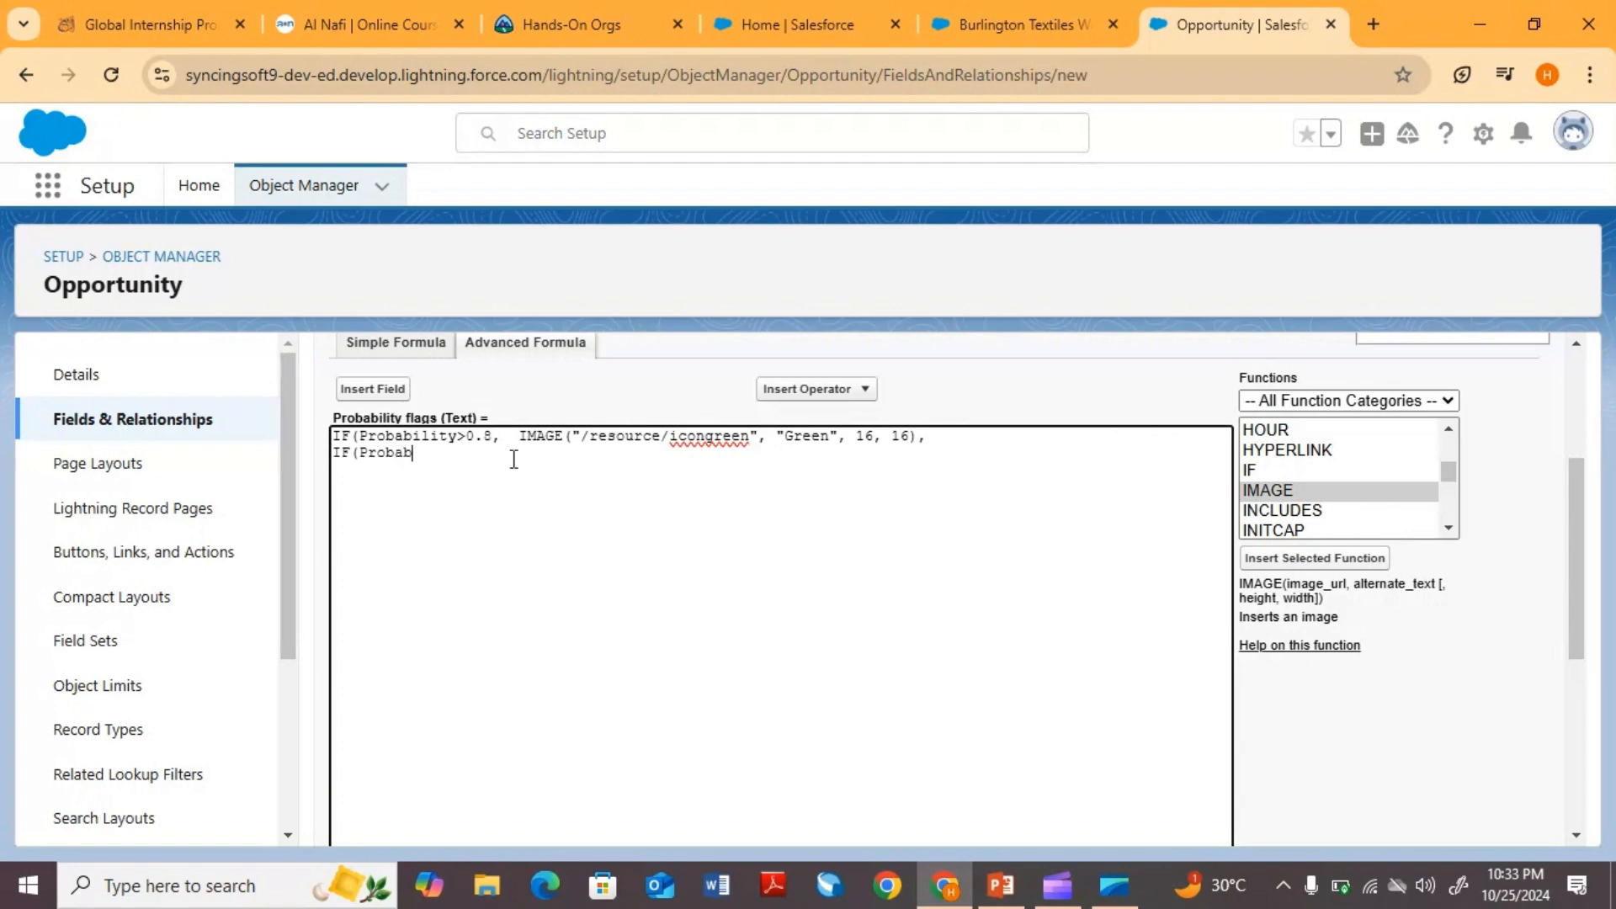
pyautogui.write('ilt')
pyautogui.write('ity')
pyautogui.click(362, 456)
pyautogui.write('(AND')
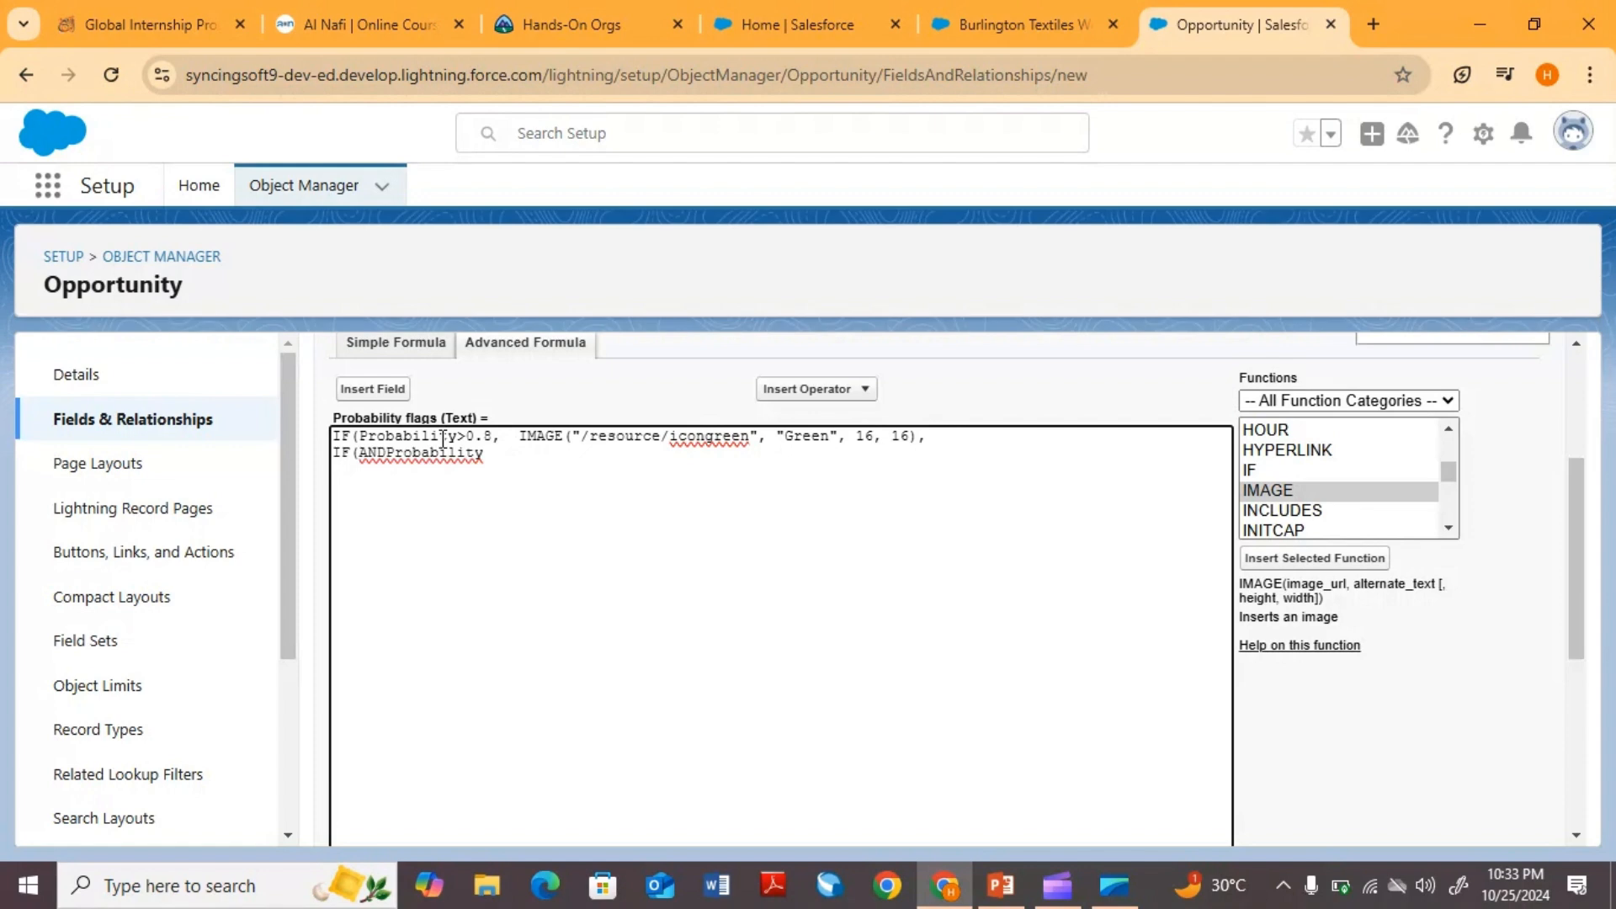
pyautogui.write('(')
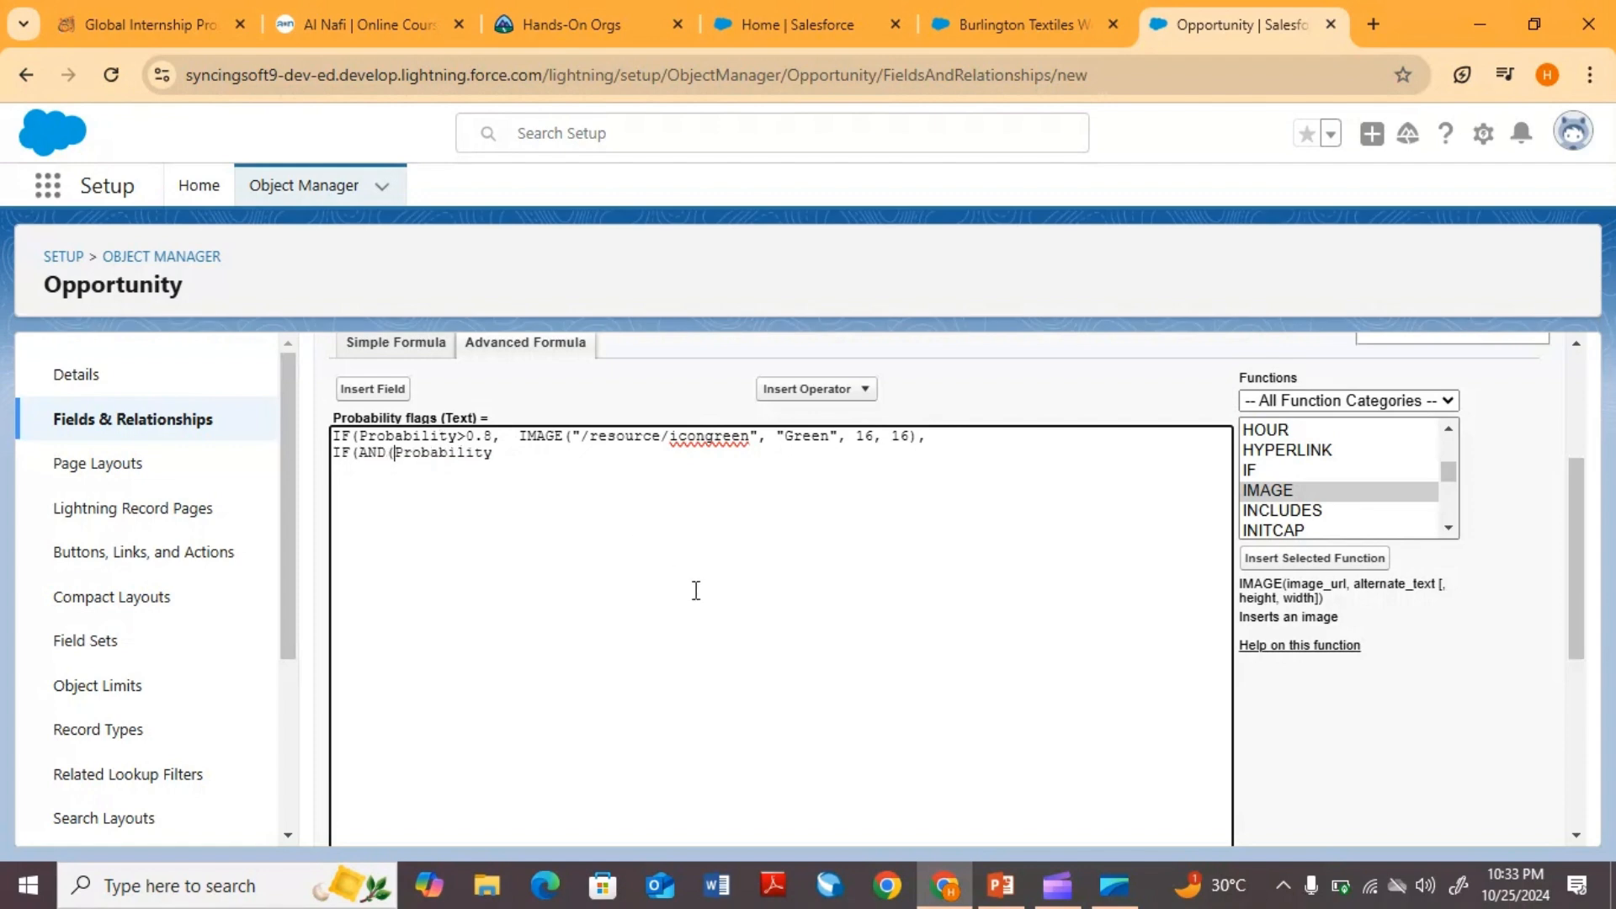
# - Complete the second line's condition so it reads IF(AND(Probability>=0.5,Probability<=0.79,
pyautogui.click(757, 469)
pyautogui.write('>=0,')
pyautogui.write('.')
pyautogui.write('5')
pyautogui.write(',')
pyautogui.write('Probab')
pyautogui.write('ility')
pyautogui.write('<')
pyautogui.write('=')
pyautogui.write('0.')
pyautogui.write('79')
pyautogui.write(',')
# - Copy the IMAGE expression from the first formula line to the end of the second line
pyautogui.moveTo(510, 436); pyautogui.dragTo(921, 438)
pyautogui.hotkey('ctrl', 'c')
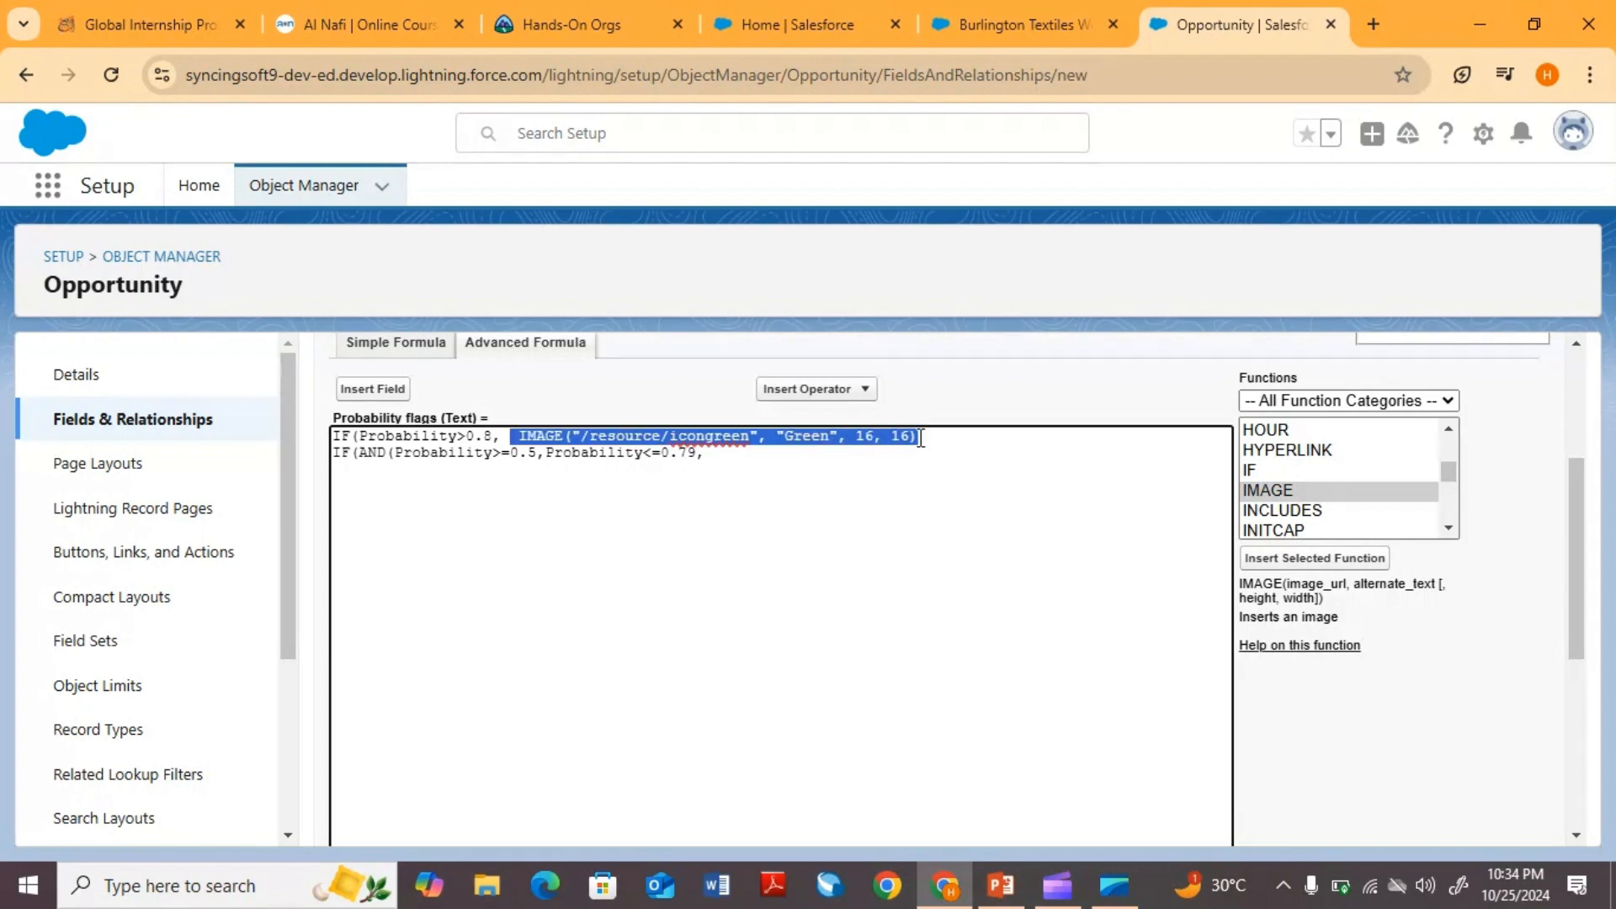
pyautogui.click(824, 458)
pyautogui.hotkey('ctrl', 'v')
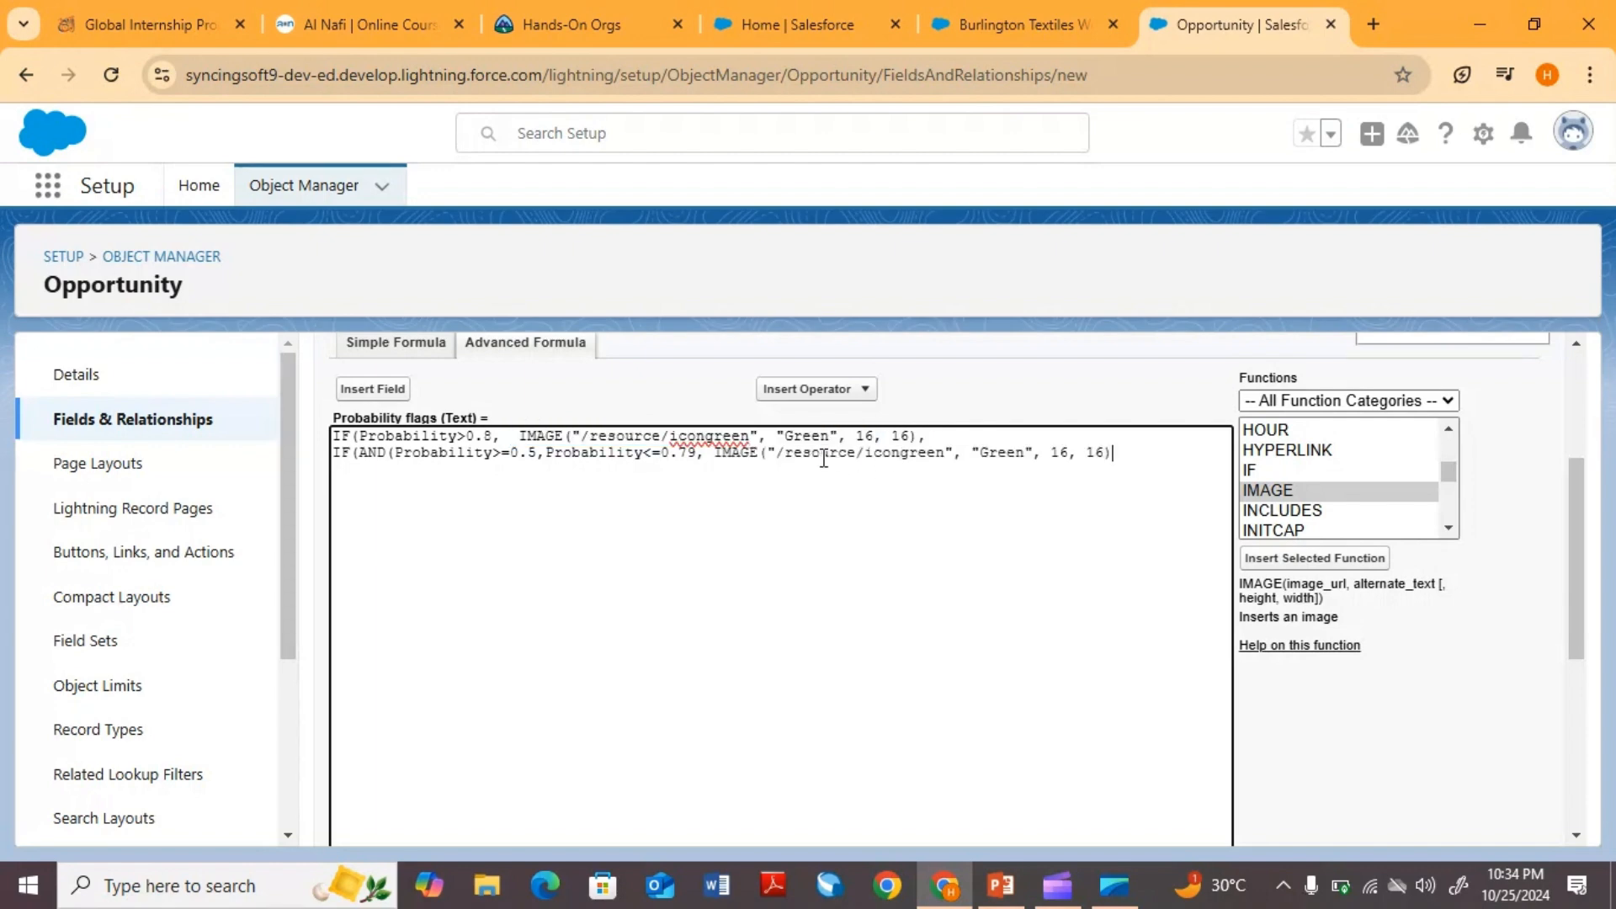
# - Change the second line's image resource to iconamber and its alternate text to "amber"
pyautogui.click(947, 456)
pyautogui.press('BackSpace')
pyautogui.press('BackSpace')
pyautogui.press('BackSpace')
pyautogui.press('BackSpace')
pyautogui.press('BackSpace')
pyautogui.write('amber')
pyautogui.press('BackSpace')
pyautogui.press('BackSpace')
pyautogui.press('BackSpace')
pyautogui.press('BackSpace')
pyautogui.press('BackSpace')
pyautogui.write('amber')
# - End the amber line of the formula with a comma and start a third line below it
pyautogui.moveTo(931, 437); pyautogui.dragTo(334, 439)
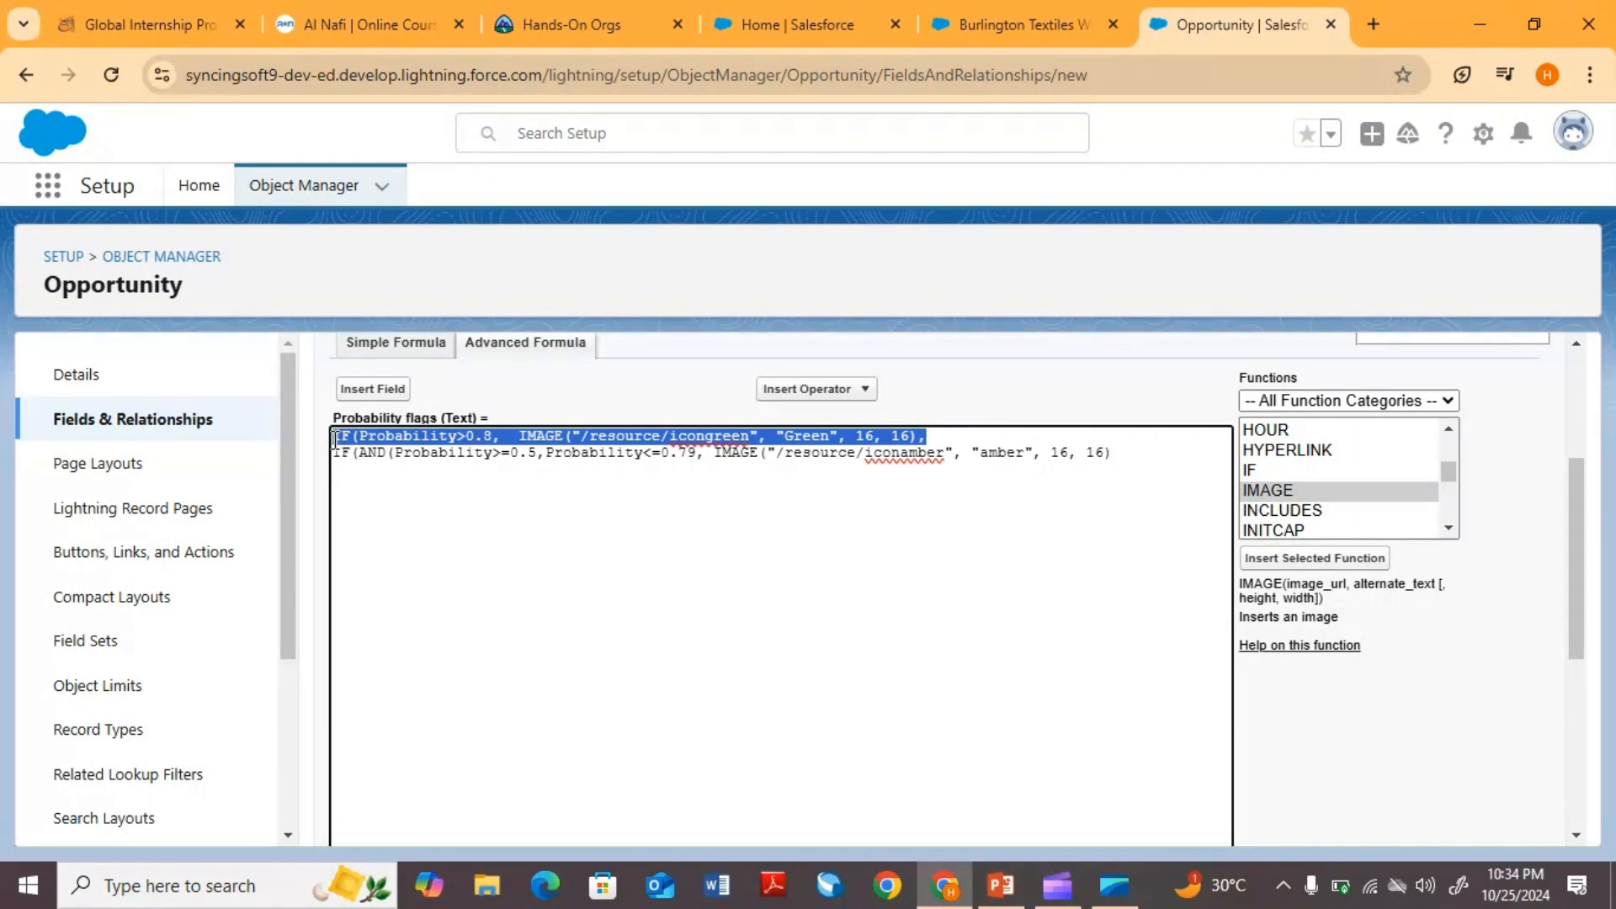
pyautogui.click(1147, 452)
pyautogui.press('Return')
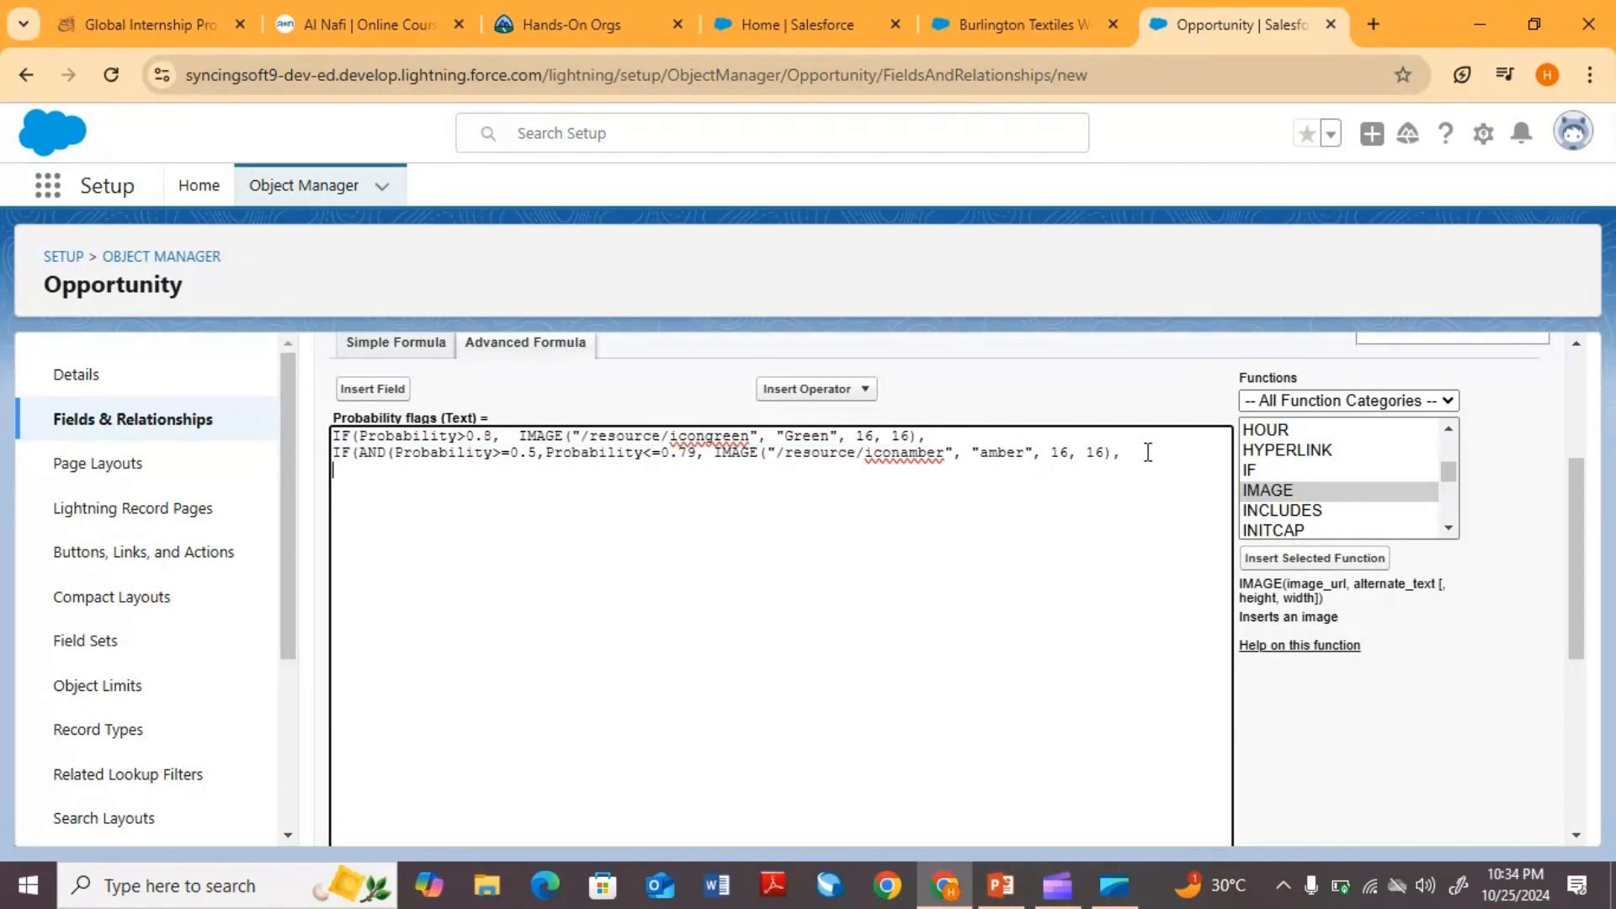
# - Paste a copy of the green line as the third formula line and change its condition to Probability<0.5
pyautogui.write('IF(Probability>0.8,  IMAGE("/resource/icongreen", "Green", 16, 16),')
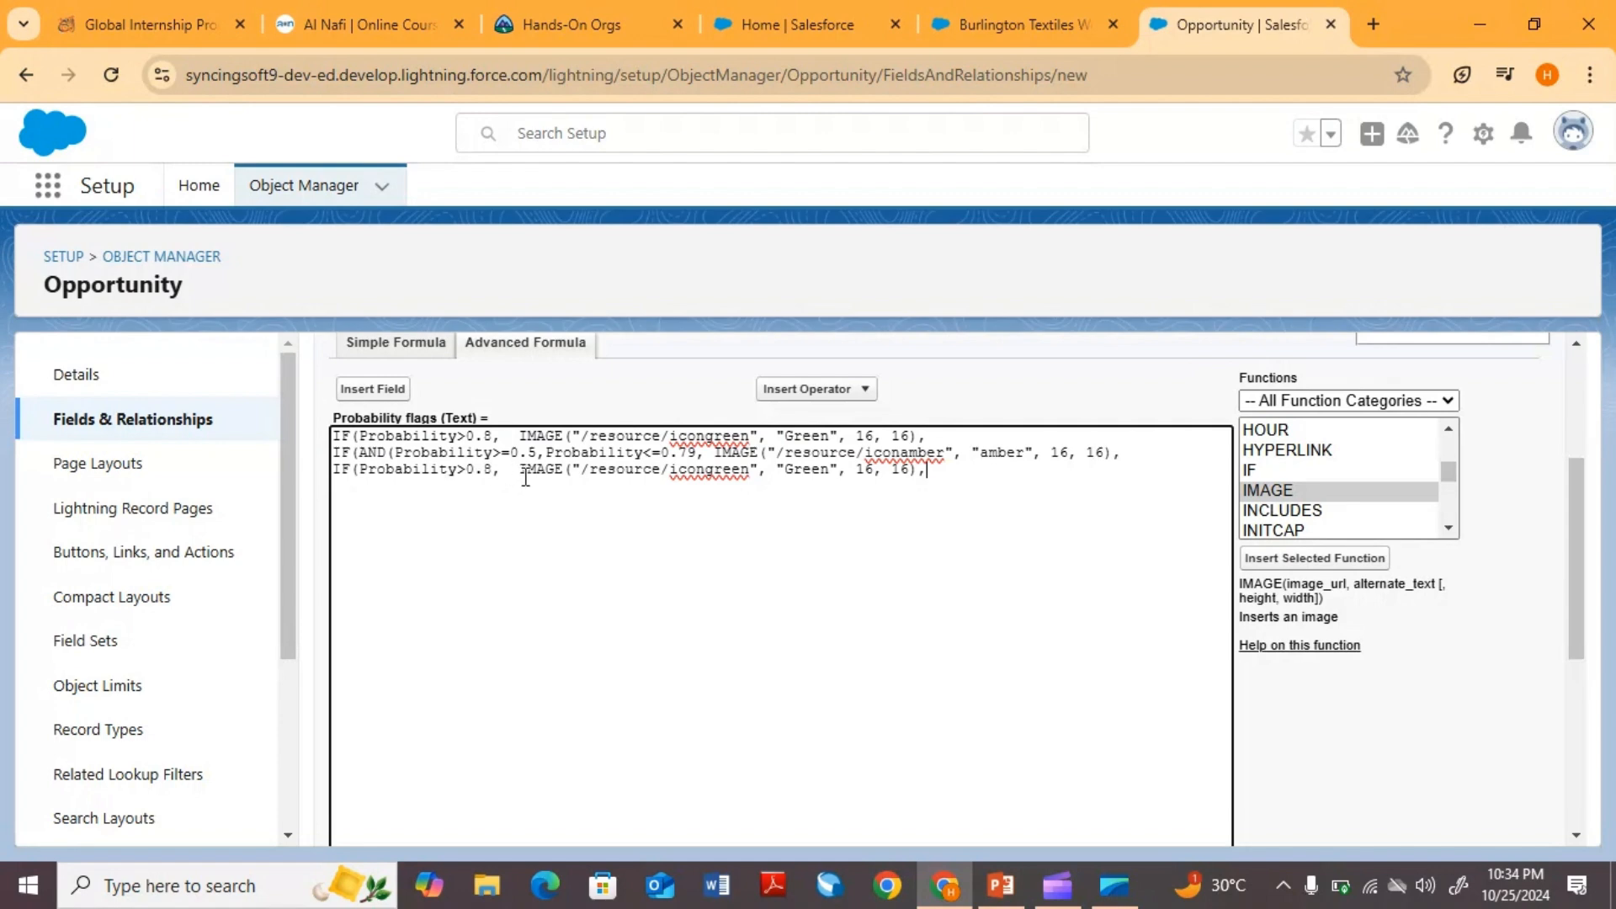
pyautogui.click(493, 474)
pyautogui.press('BackSpace')
pyautogui.write('5')
pyautogui.press('BackSpace')
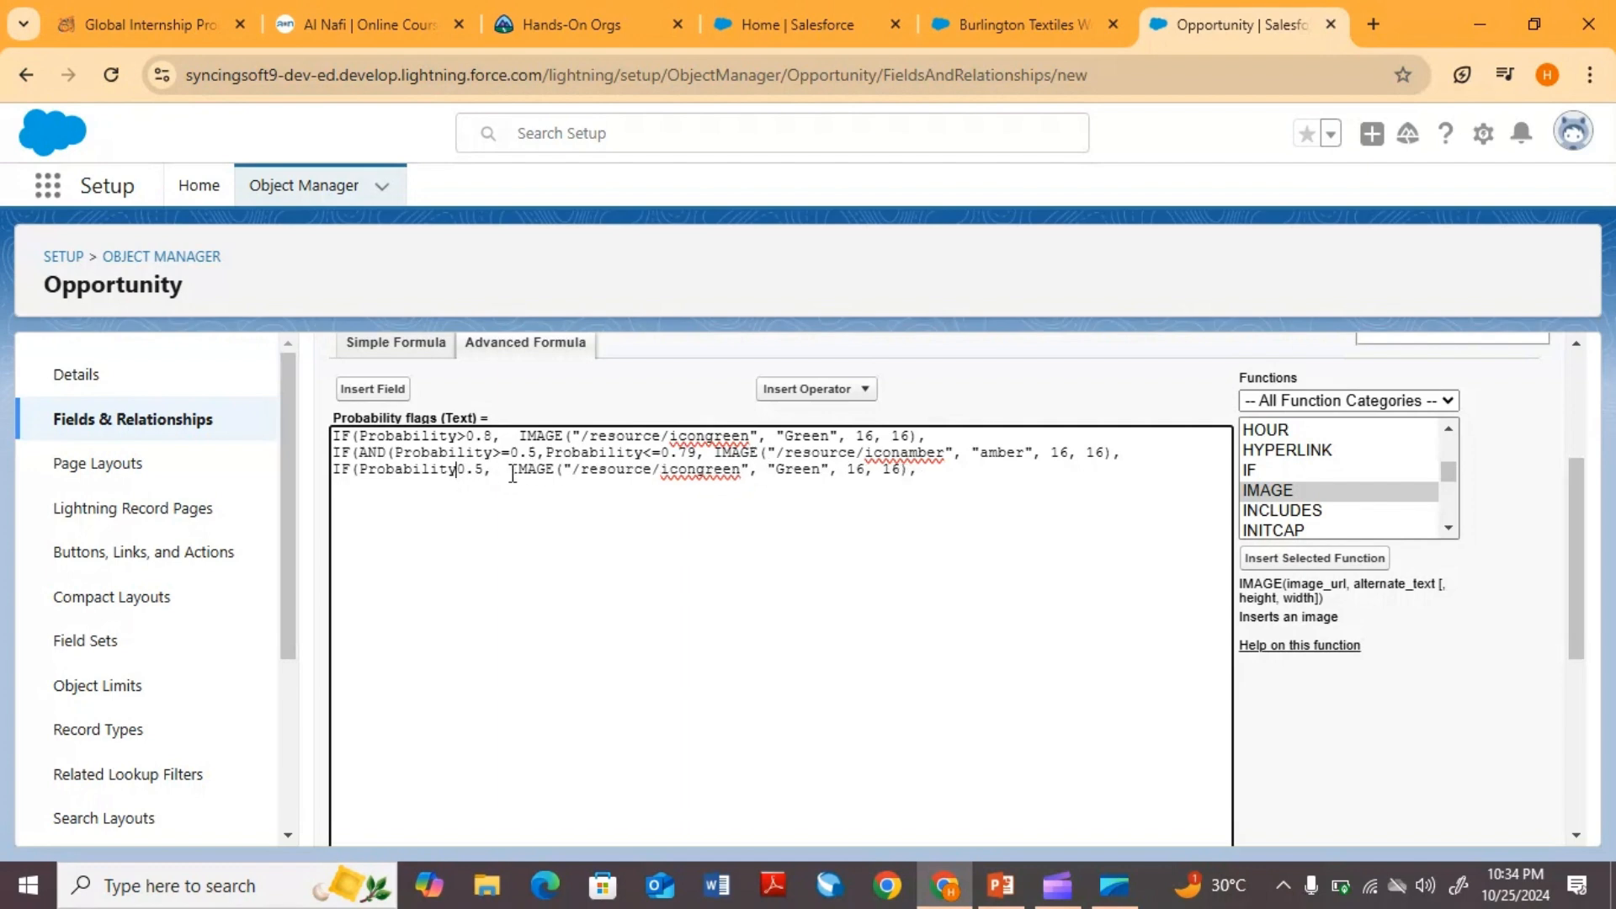
pyautogui.write('<')
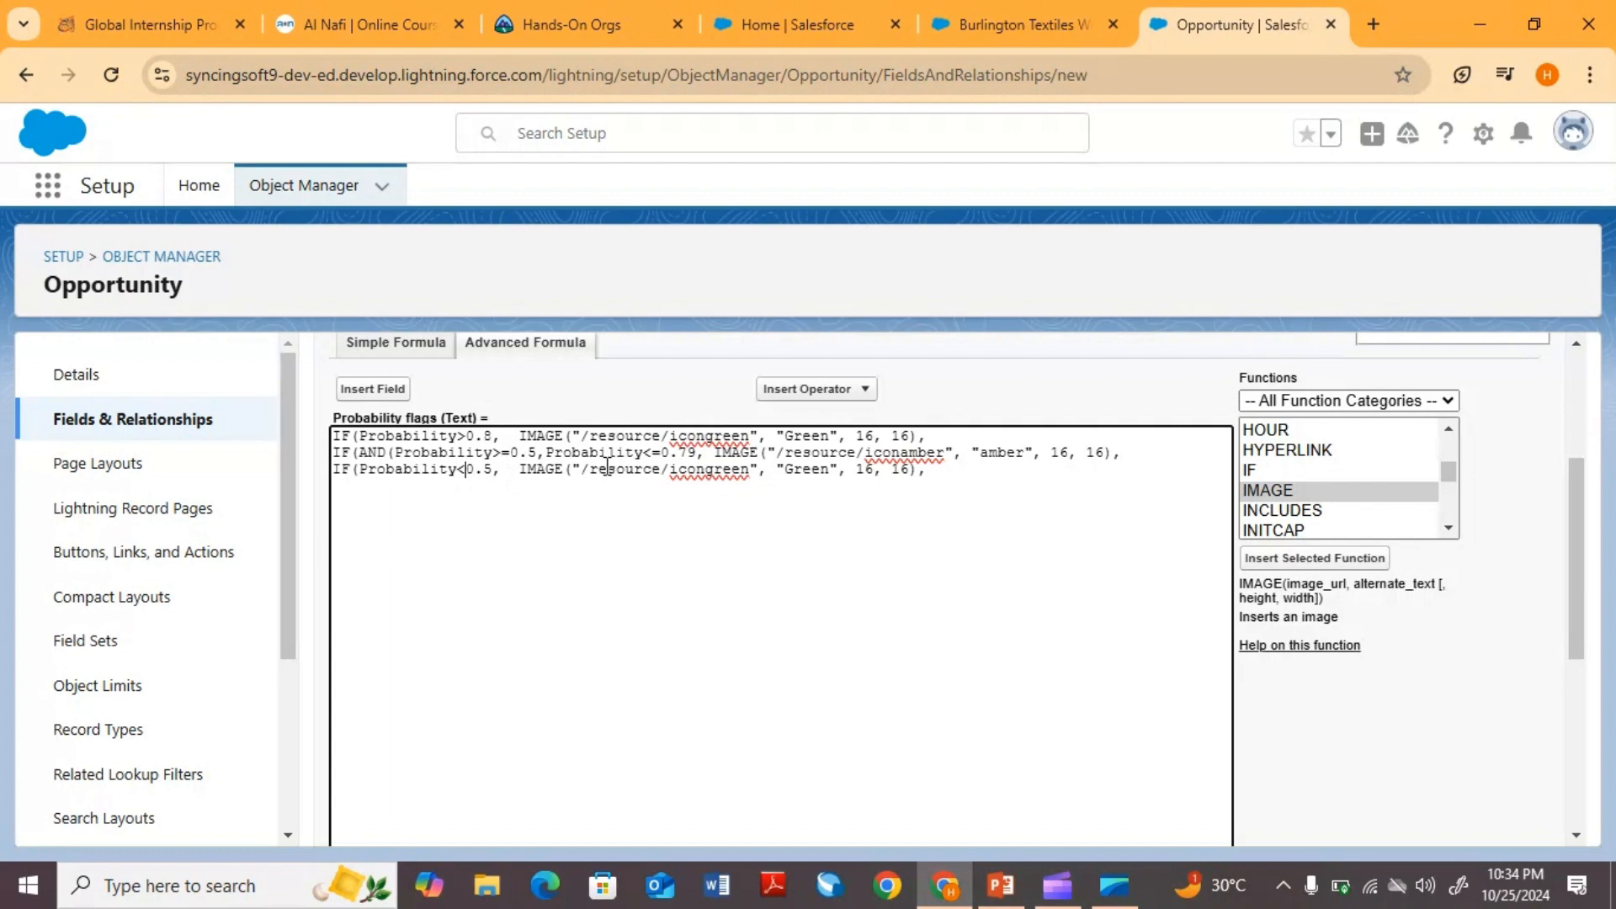
# - Change the third line's image resource to iconred and its alternate text to "red"
pyautogui.click(747, 473)
pyautogui.press('BackSpace')
pyautogui.press('BackSpace')
pyautogui.press('BackSpace')
pyautogui.press('BackSpace')
pyautogui.press('BackSpace')
pyautogui.write('red')
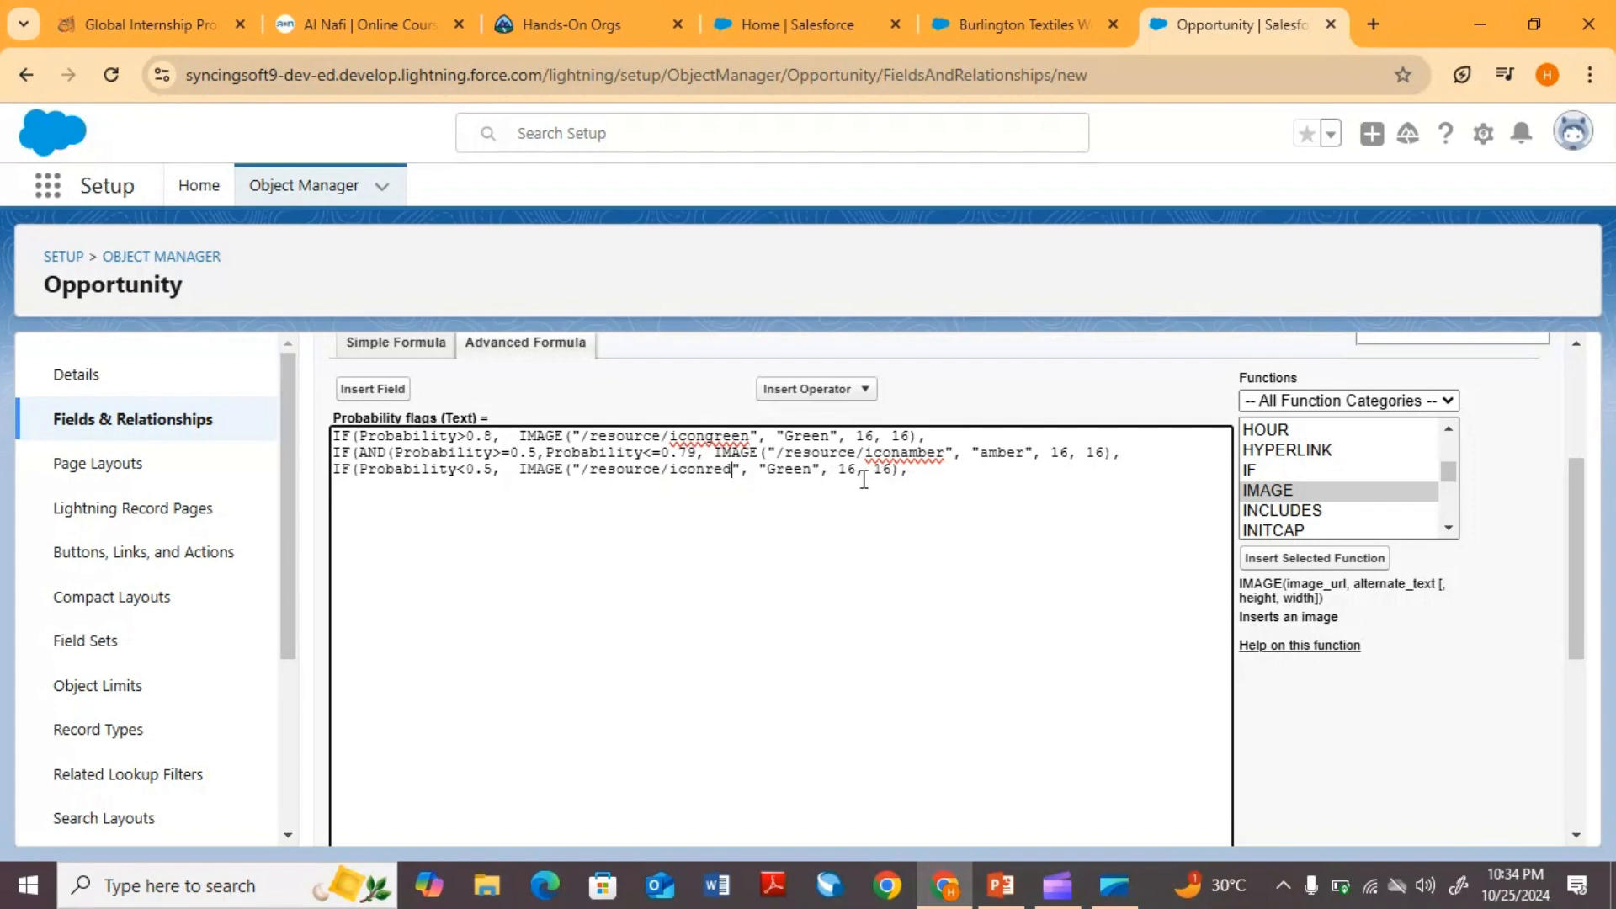
pyautogui.click(814, 473)
pyautogui.press('BackSpace')
pyautogui.press('BackSpace')
pyautogui.press('BackSpace')
pyautogui.press('BackSpace')
pyautogui.press('BackSpace')
pyautogui.write('red')
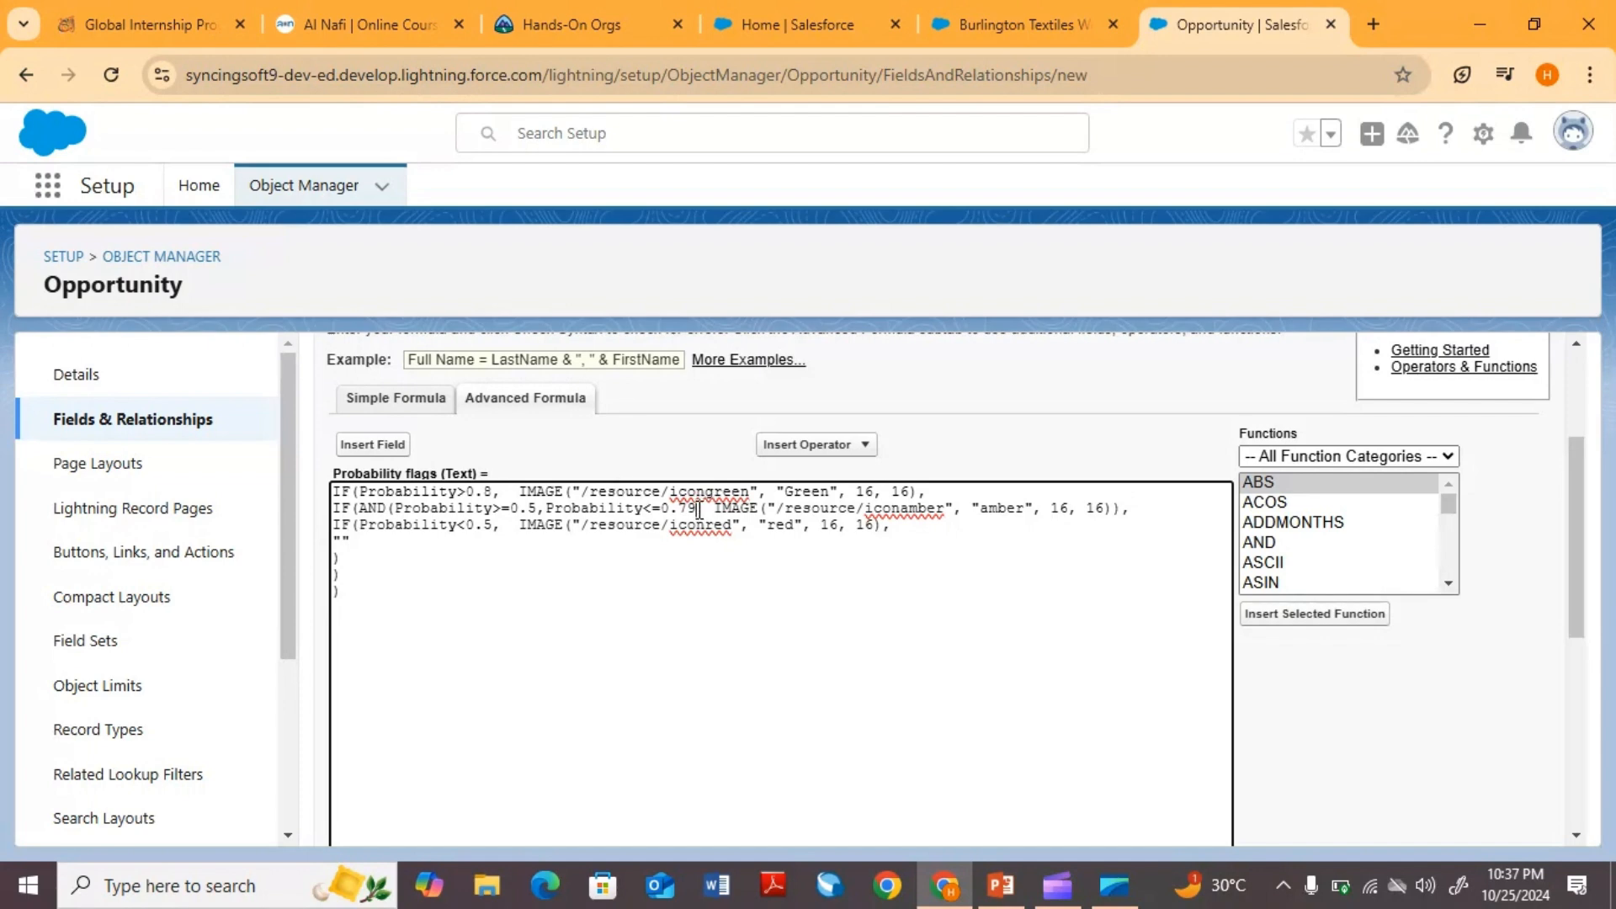
# - Move the amber line's extra closing parenthesis to just after 0.79 to close the AND condition, and check the formula's syntax
pyautogui.write(',')
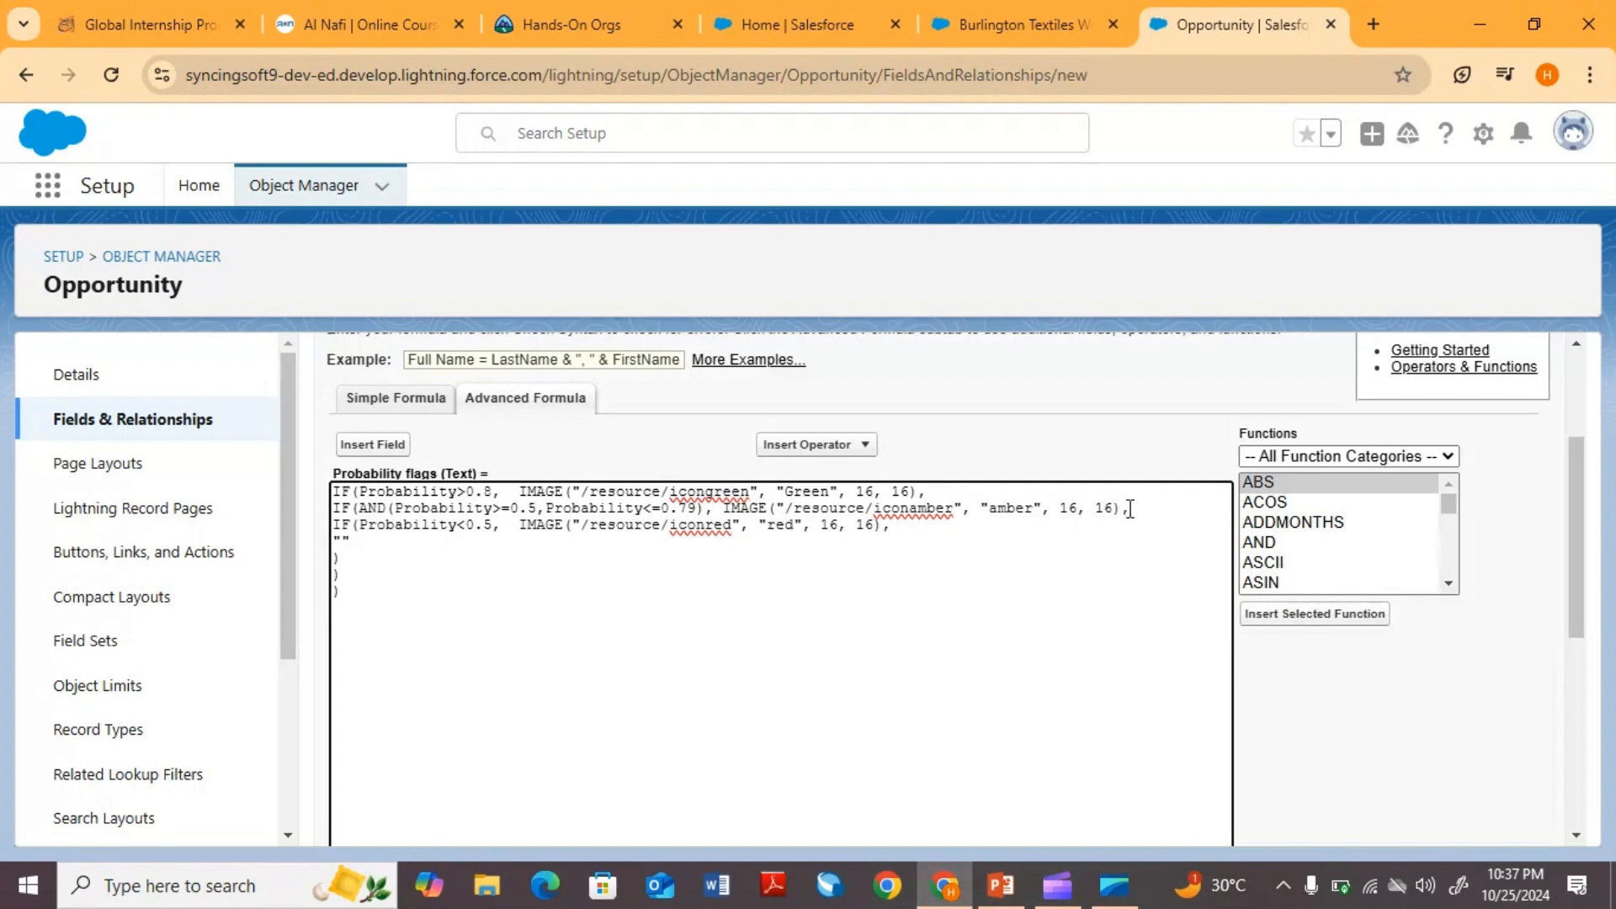
pyautogui.scroll(-3, 985, 603)
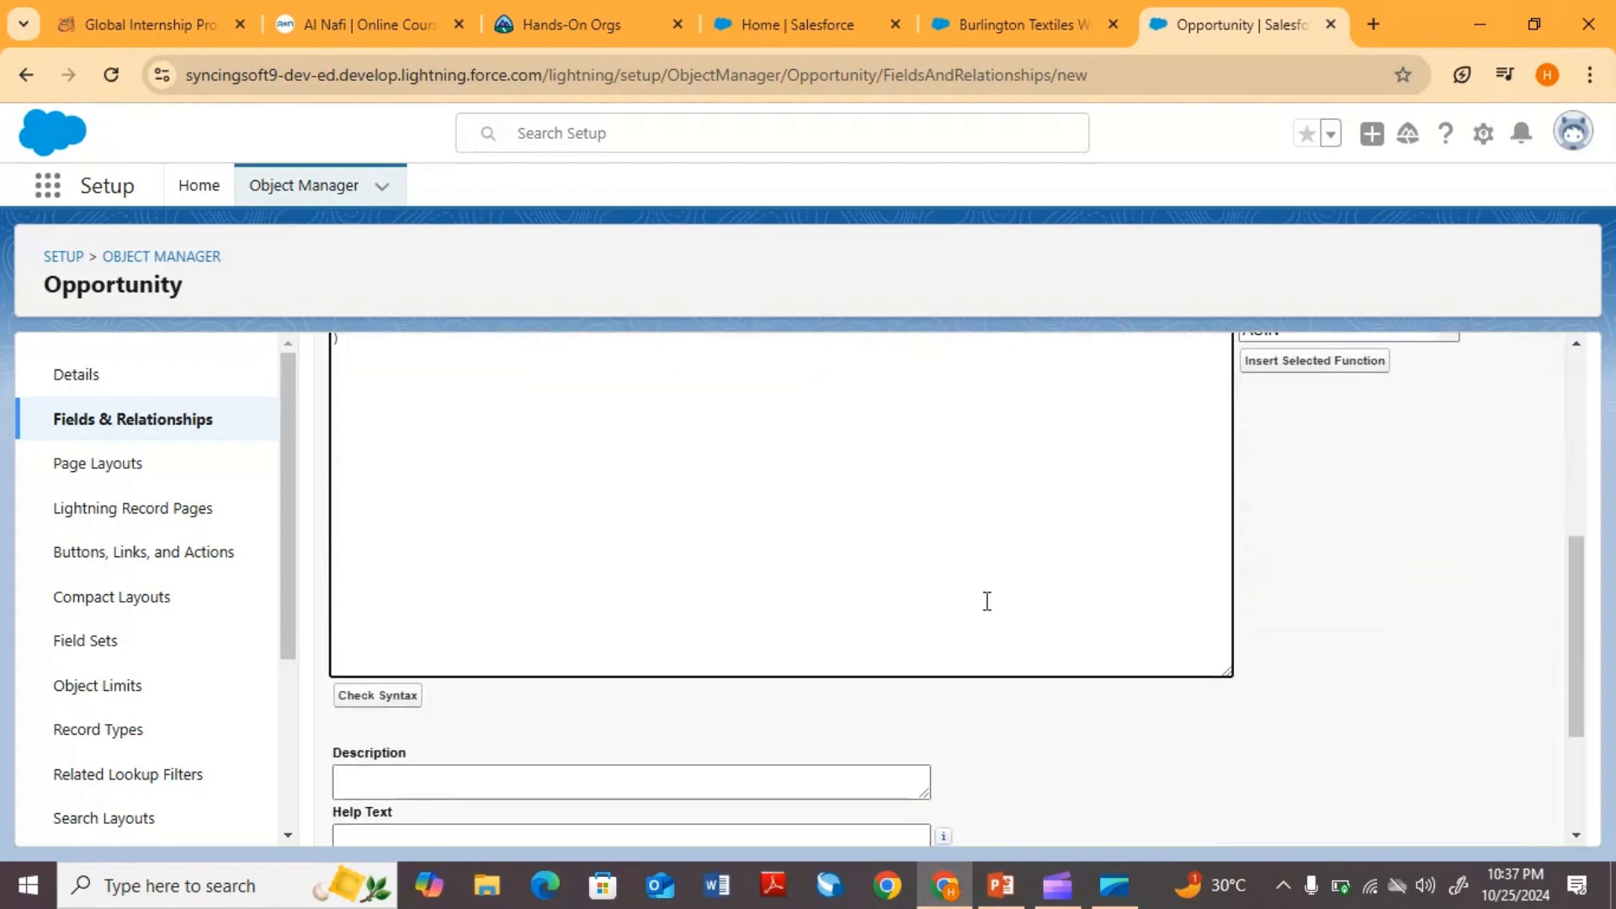
pyautogui.click(377, 696)
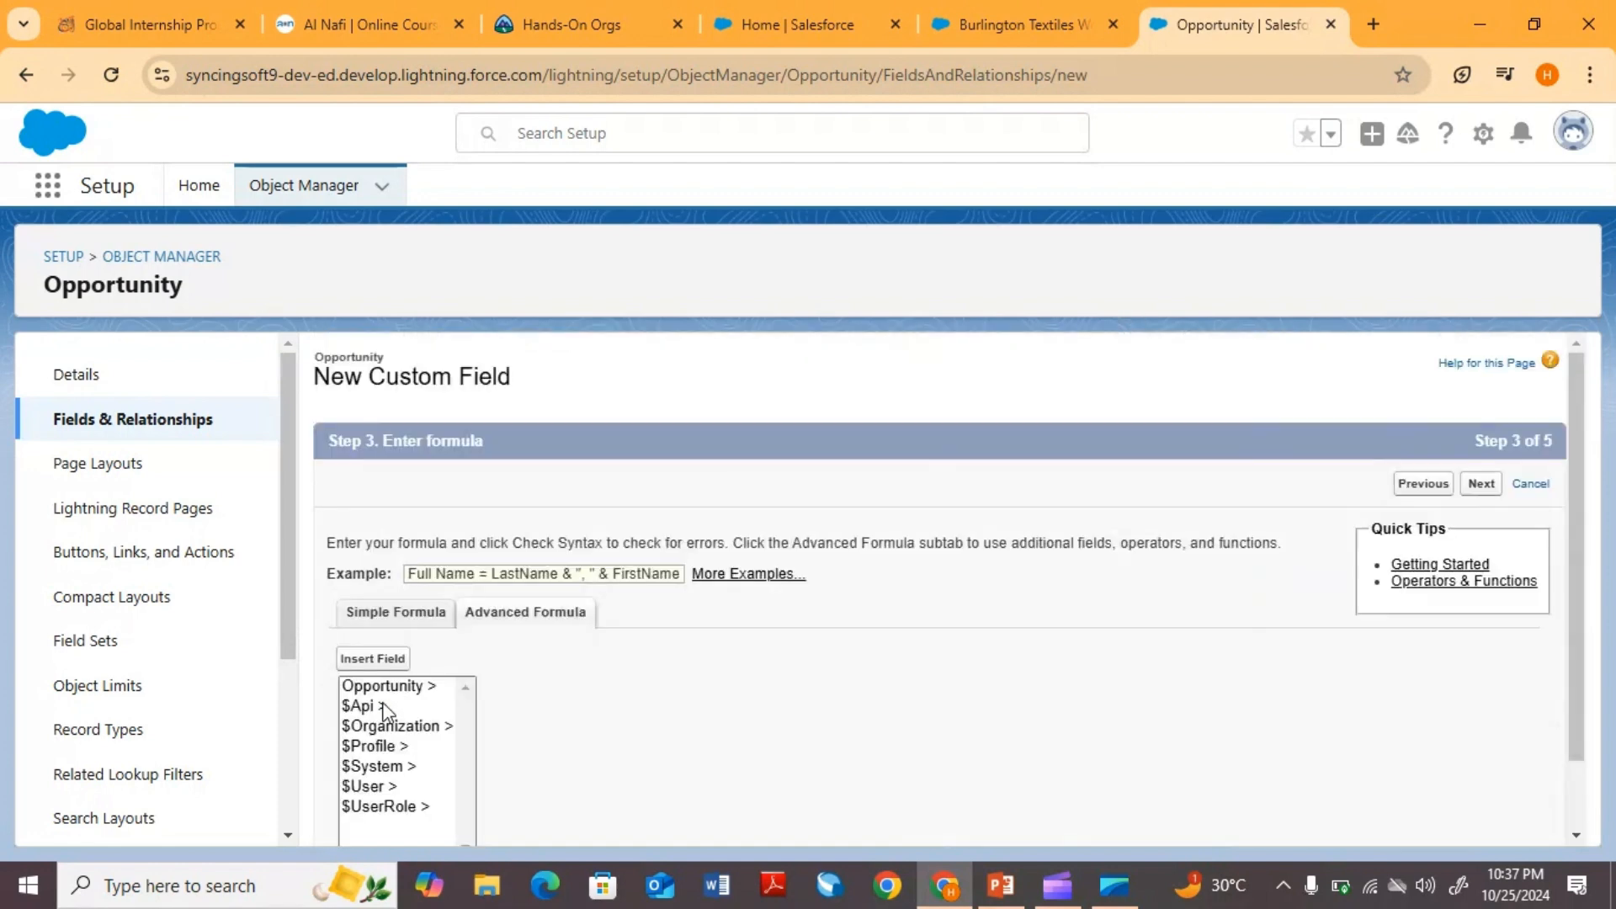
pyautogui.scroll(-3, 793, 649)
pyautogui.scroll(-4, 793, 649)
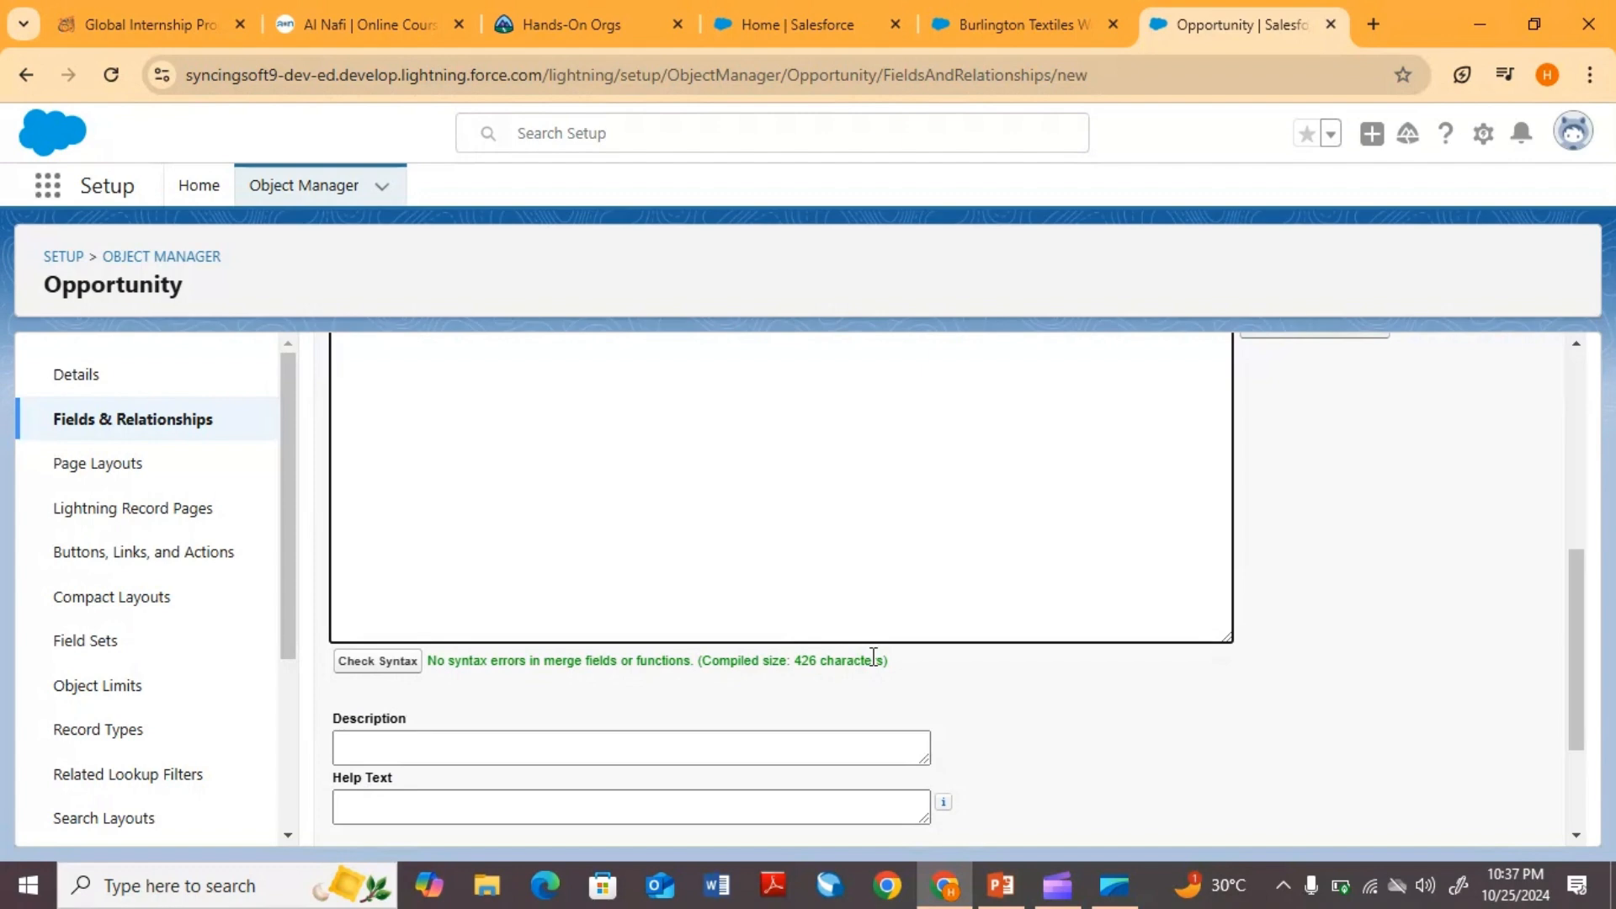
pyautogui.scroll(-1, 873, 657)
pyautogui.scroll(-1, 873, 657)
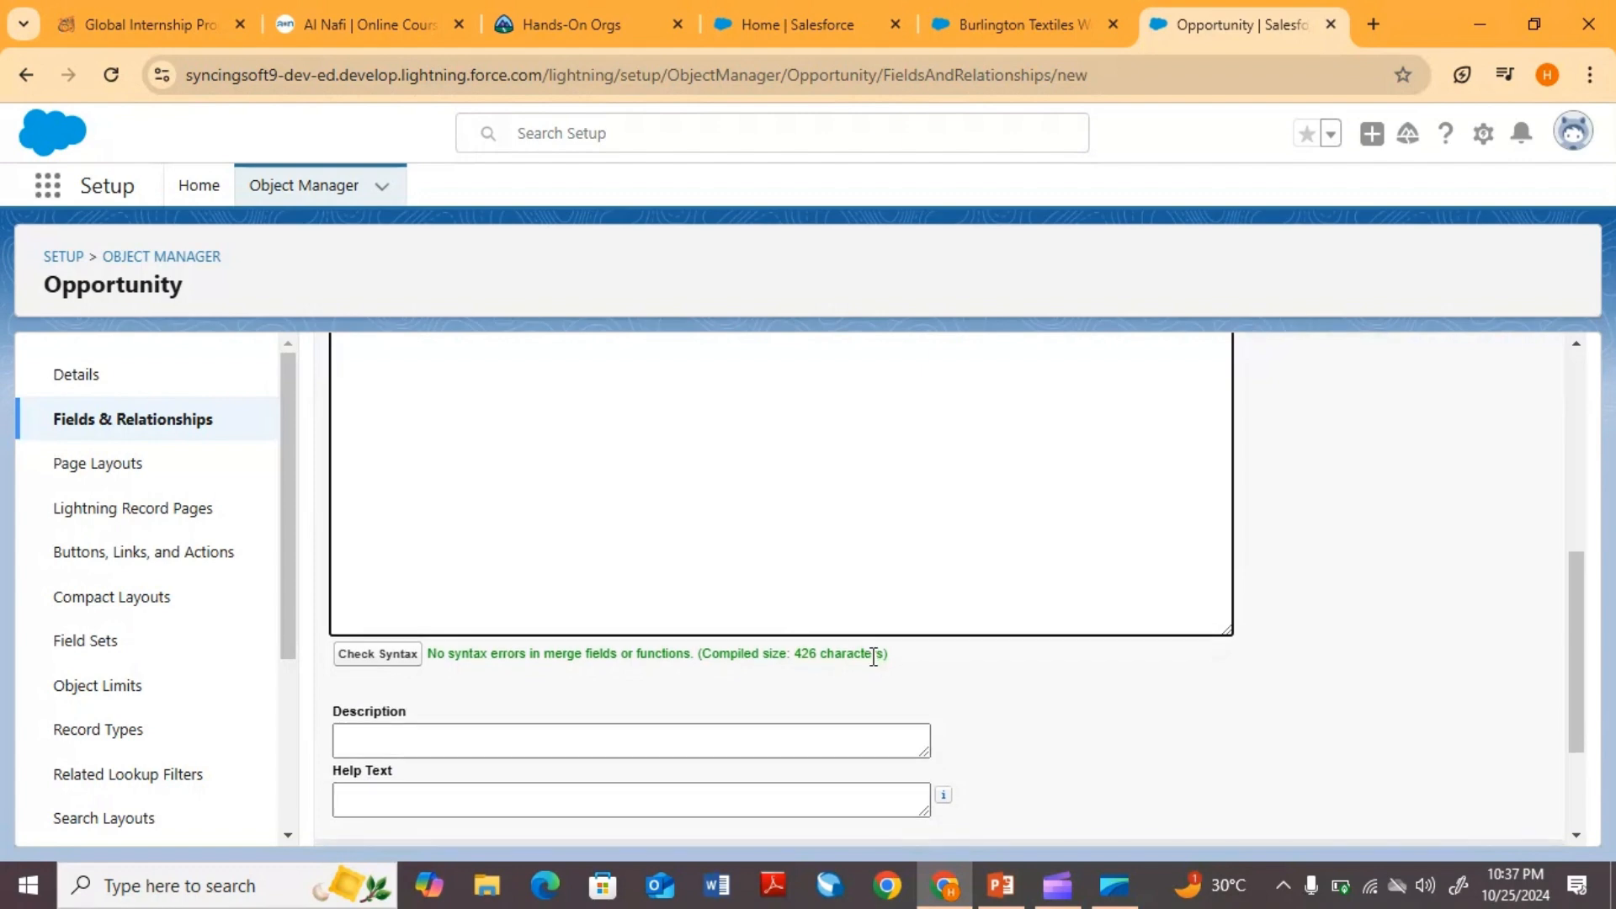
pyautogui.scroll(1, 872, 657)
pyautogui.scroll(3, 873, 656)
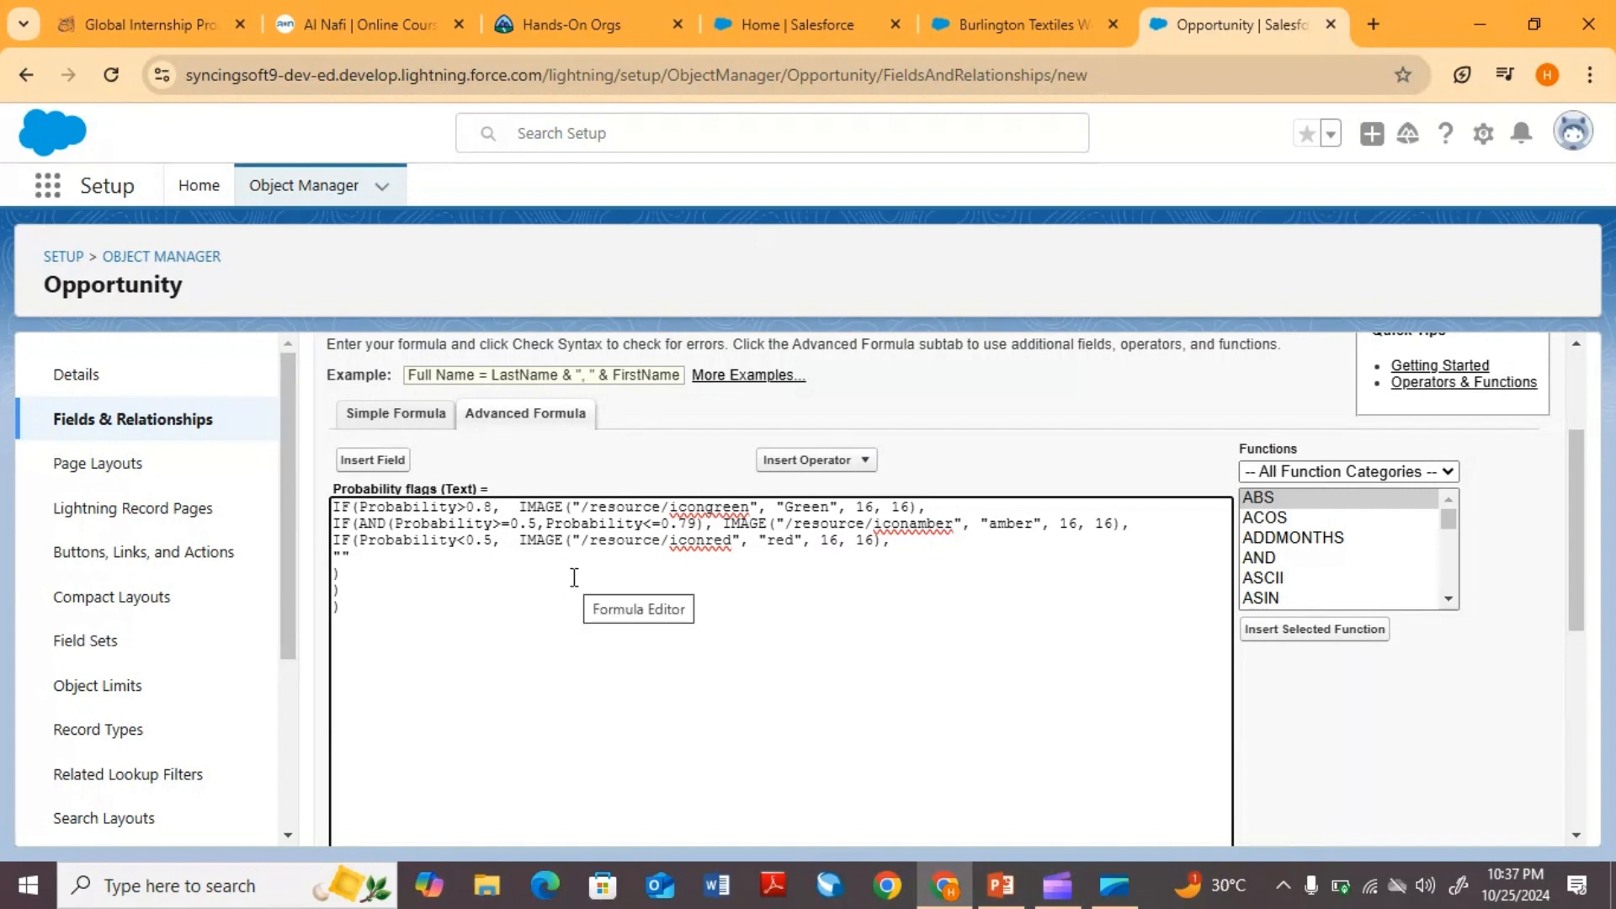
# - Accept the formula, make the field visible to all profiles, and save it with all Opportunity page layouts selected
pyautogui.scroll(-10, 574, 577)
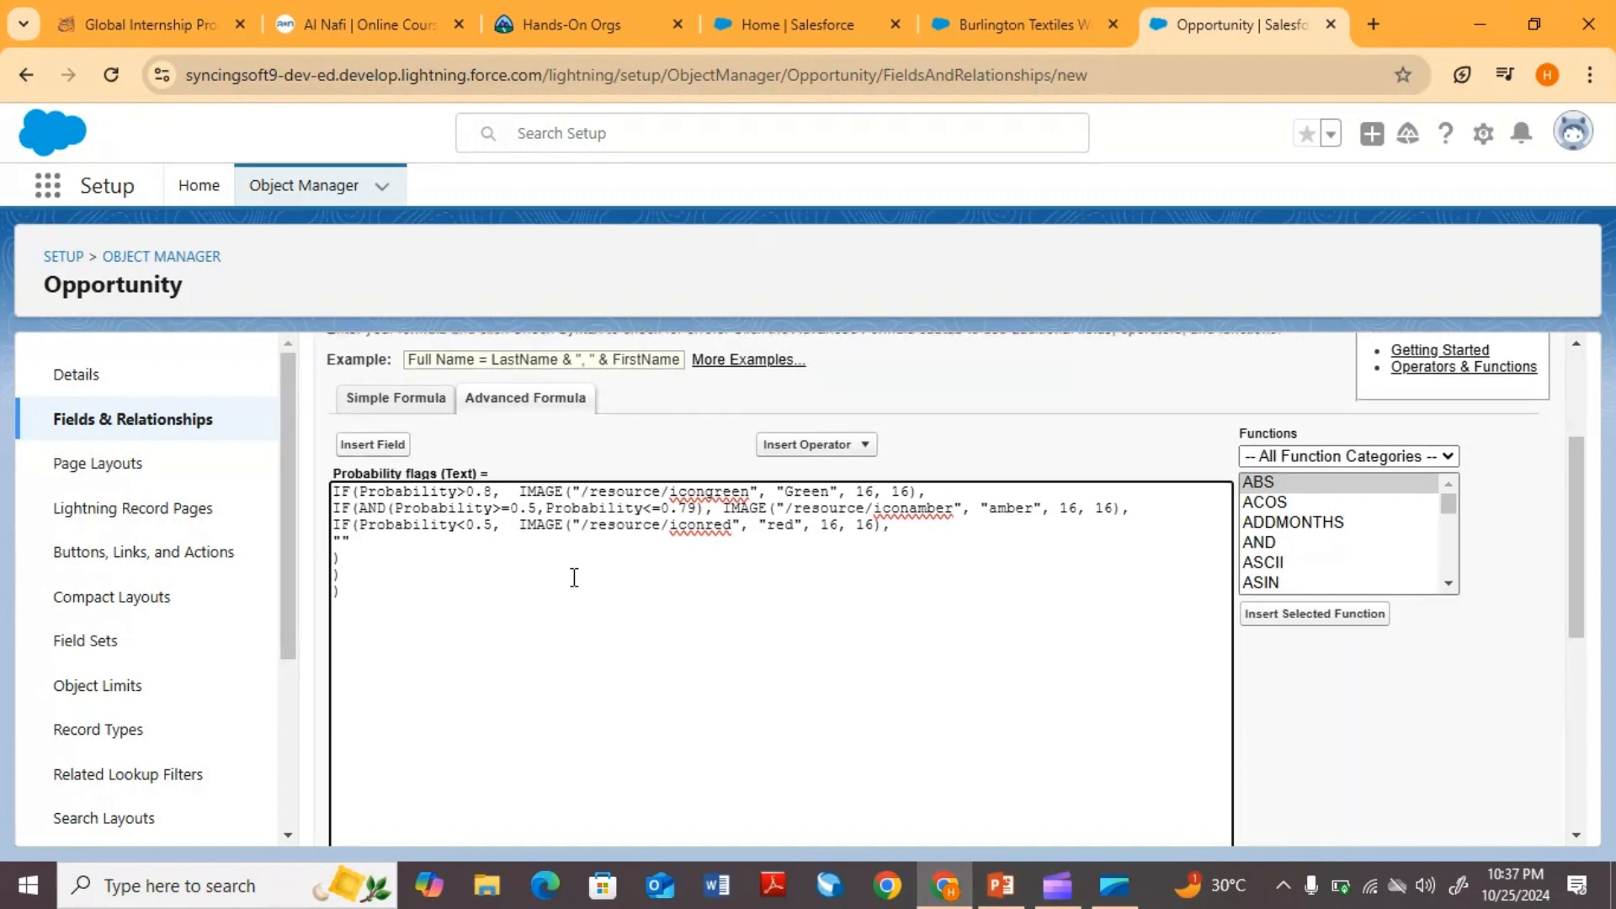
pyautogui.scroll(-3, 574, 577)
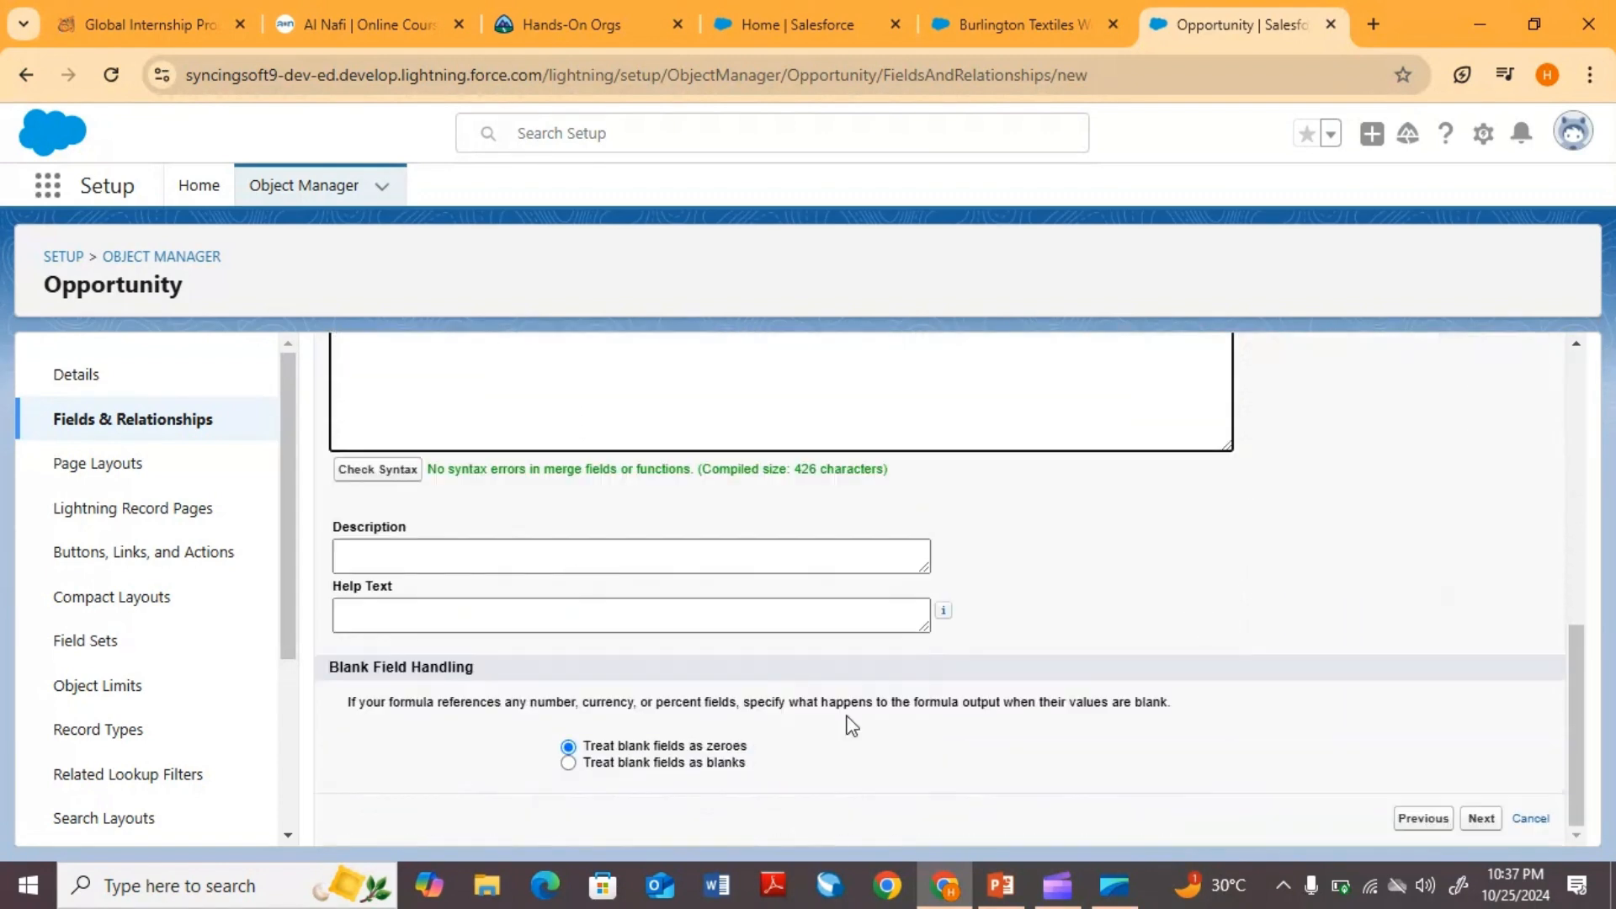
pyautogui.click(1483, 828)
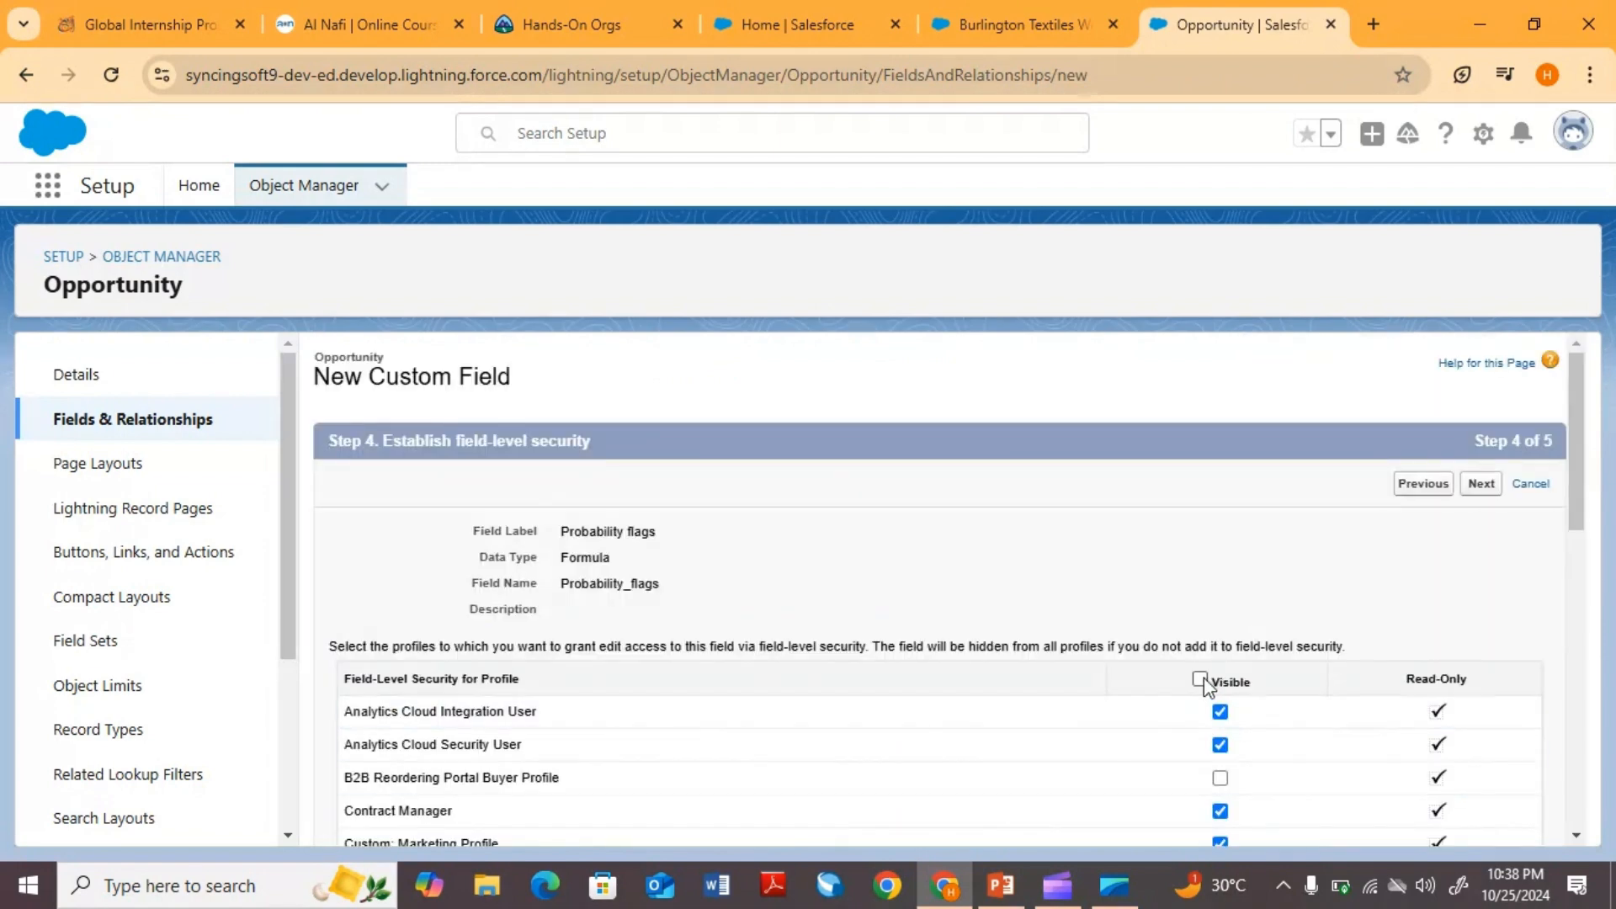
pyautogui.click(1200, 681)
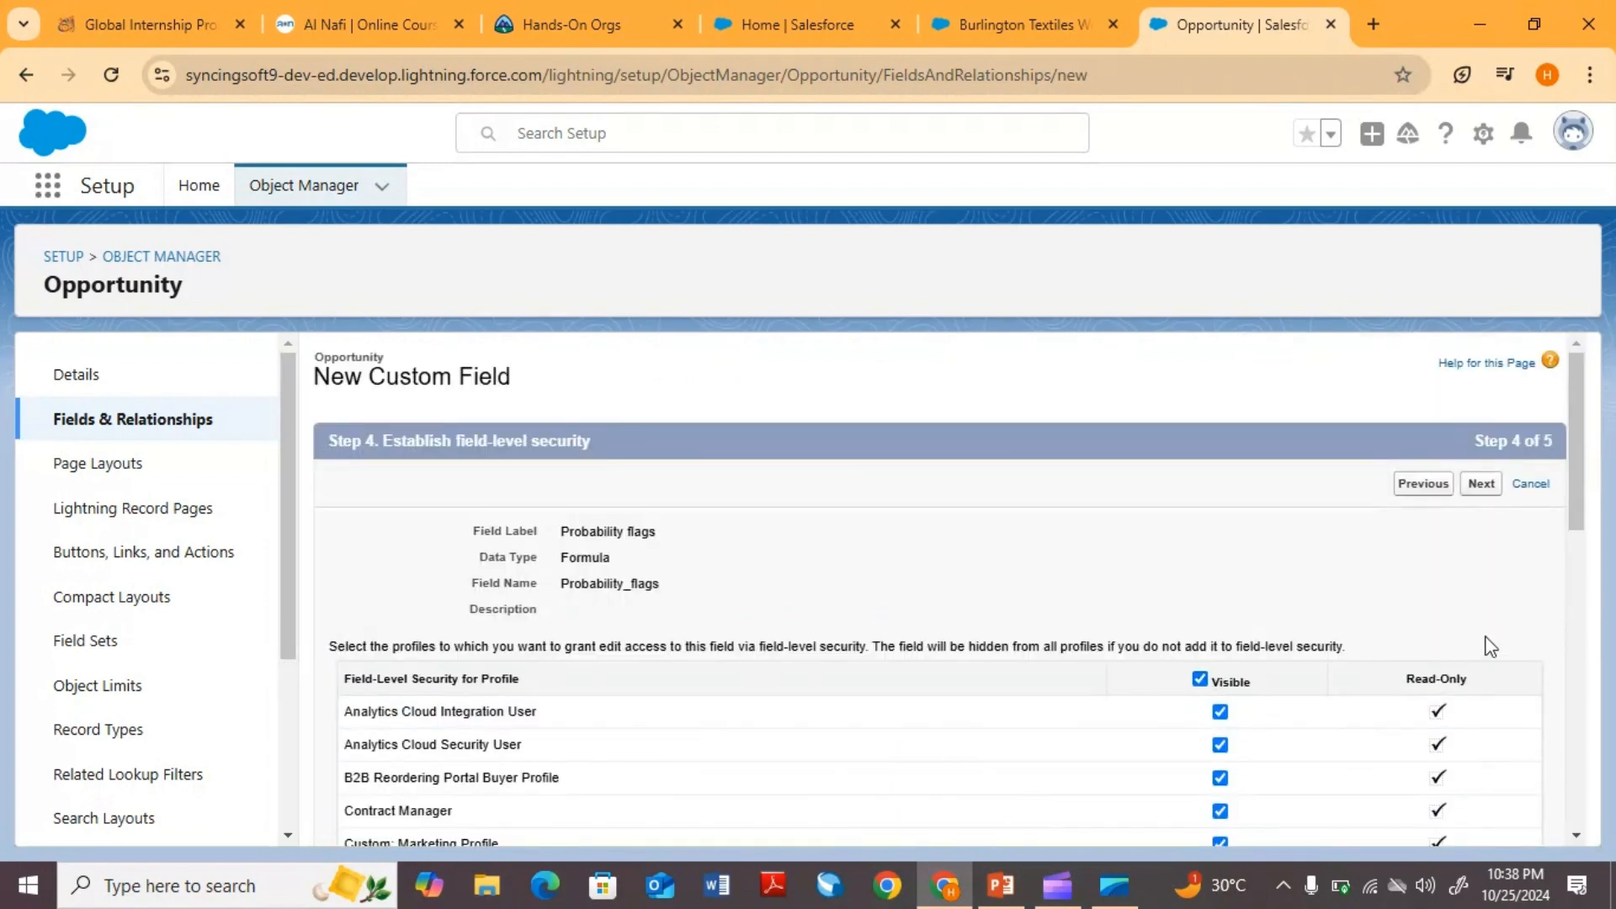
pyautogui.click(1482, 486)
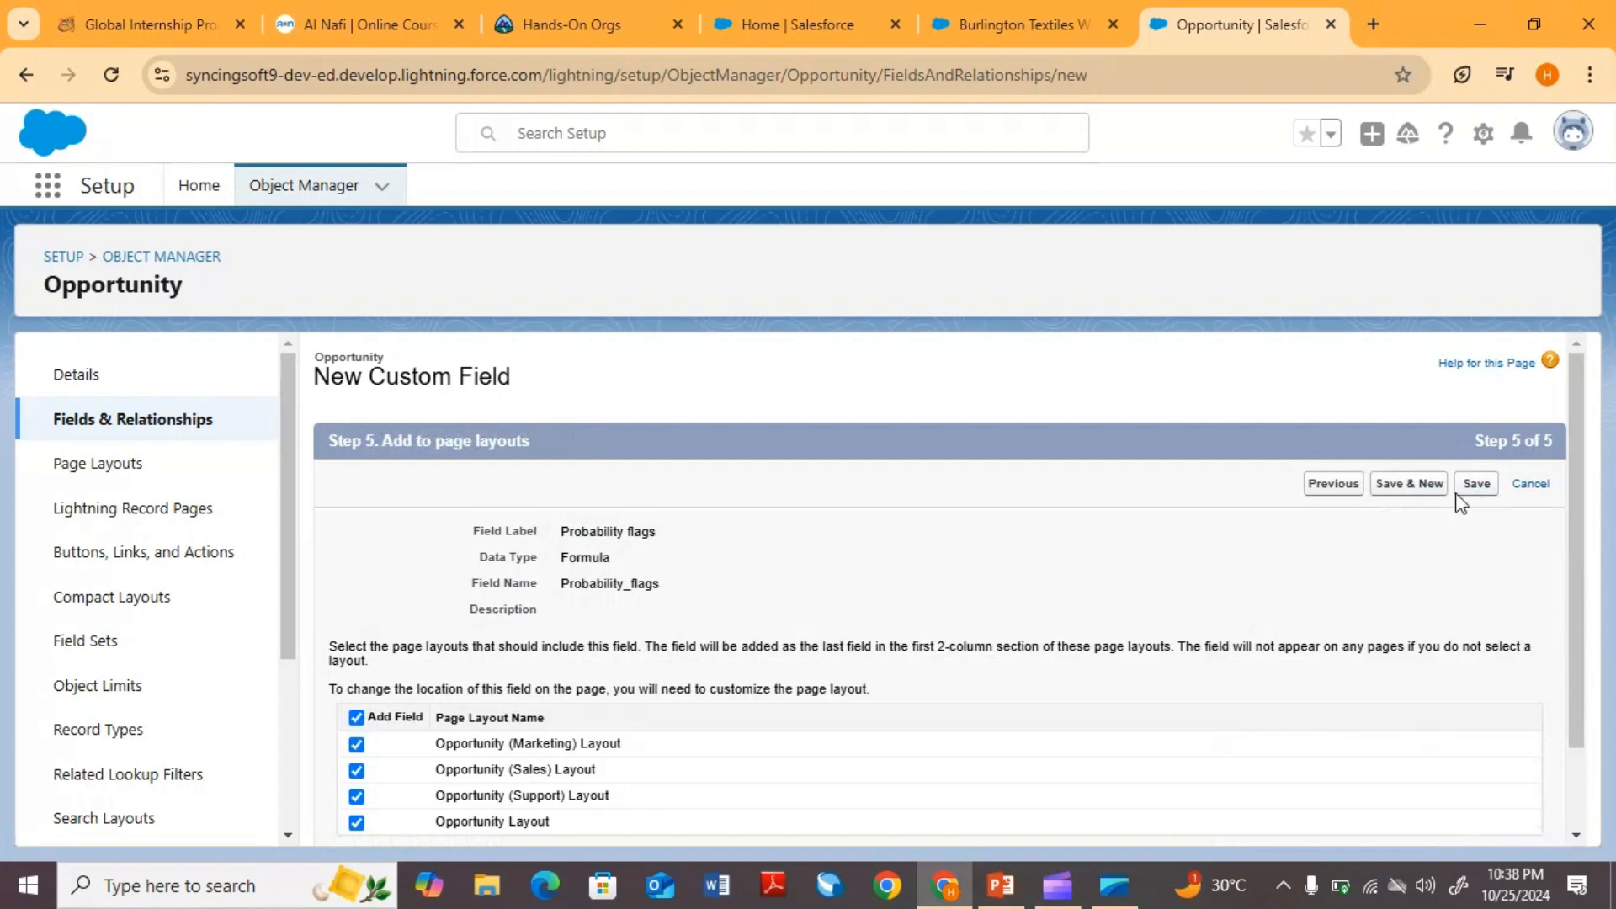
pyautogui.click(1469, 490)
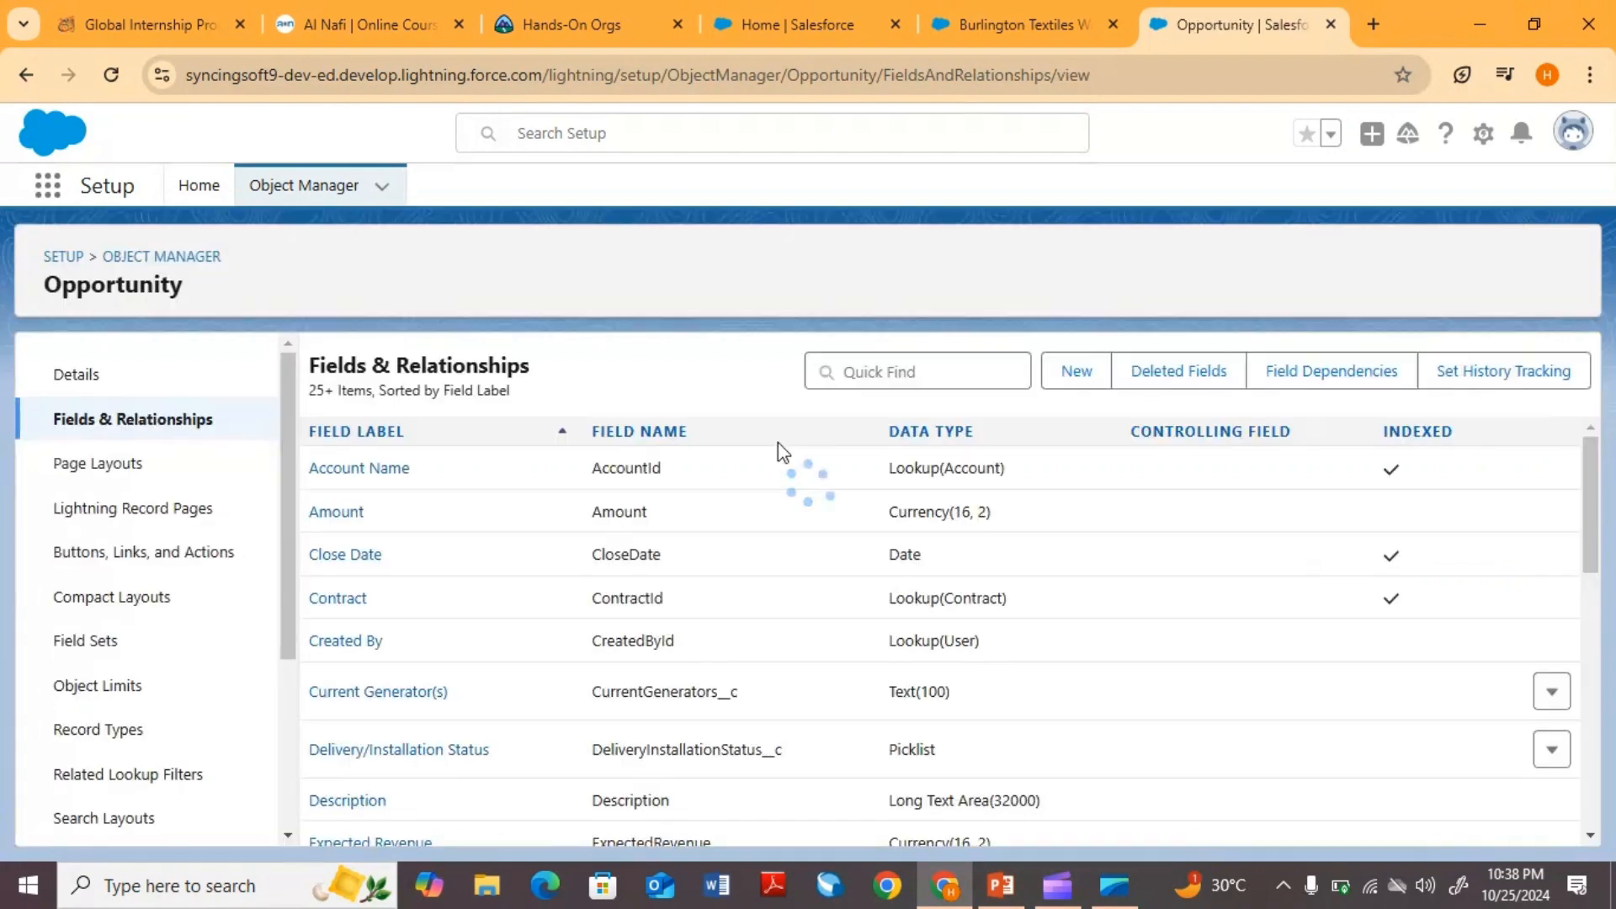
# - Switch to the Service app and open the Opportunities list
pyautogui.click(47, 186)
pyautogui.click(105, 373)
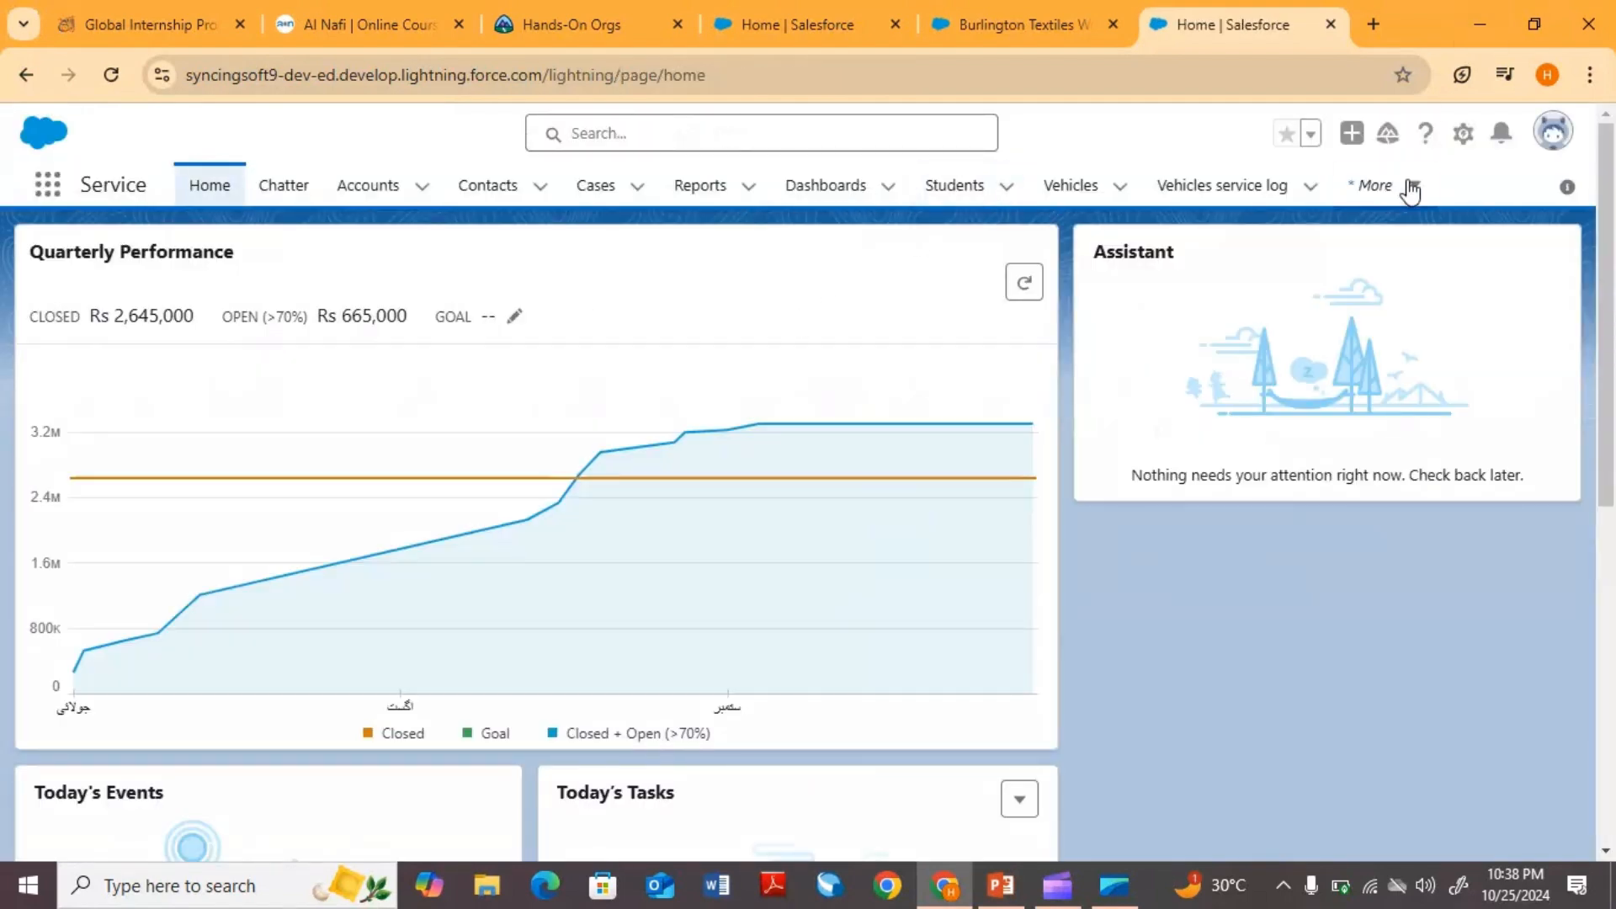
pyautogui.click(1412, 187)
pyautogui.click(1295, 243)
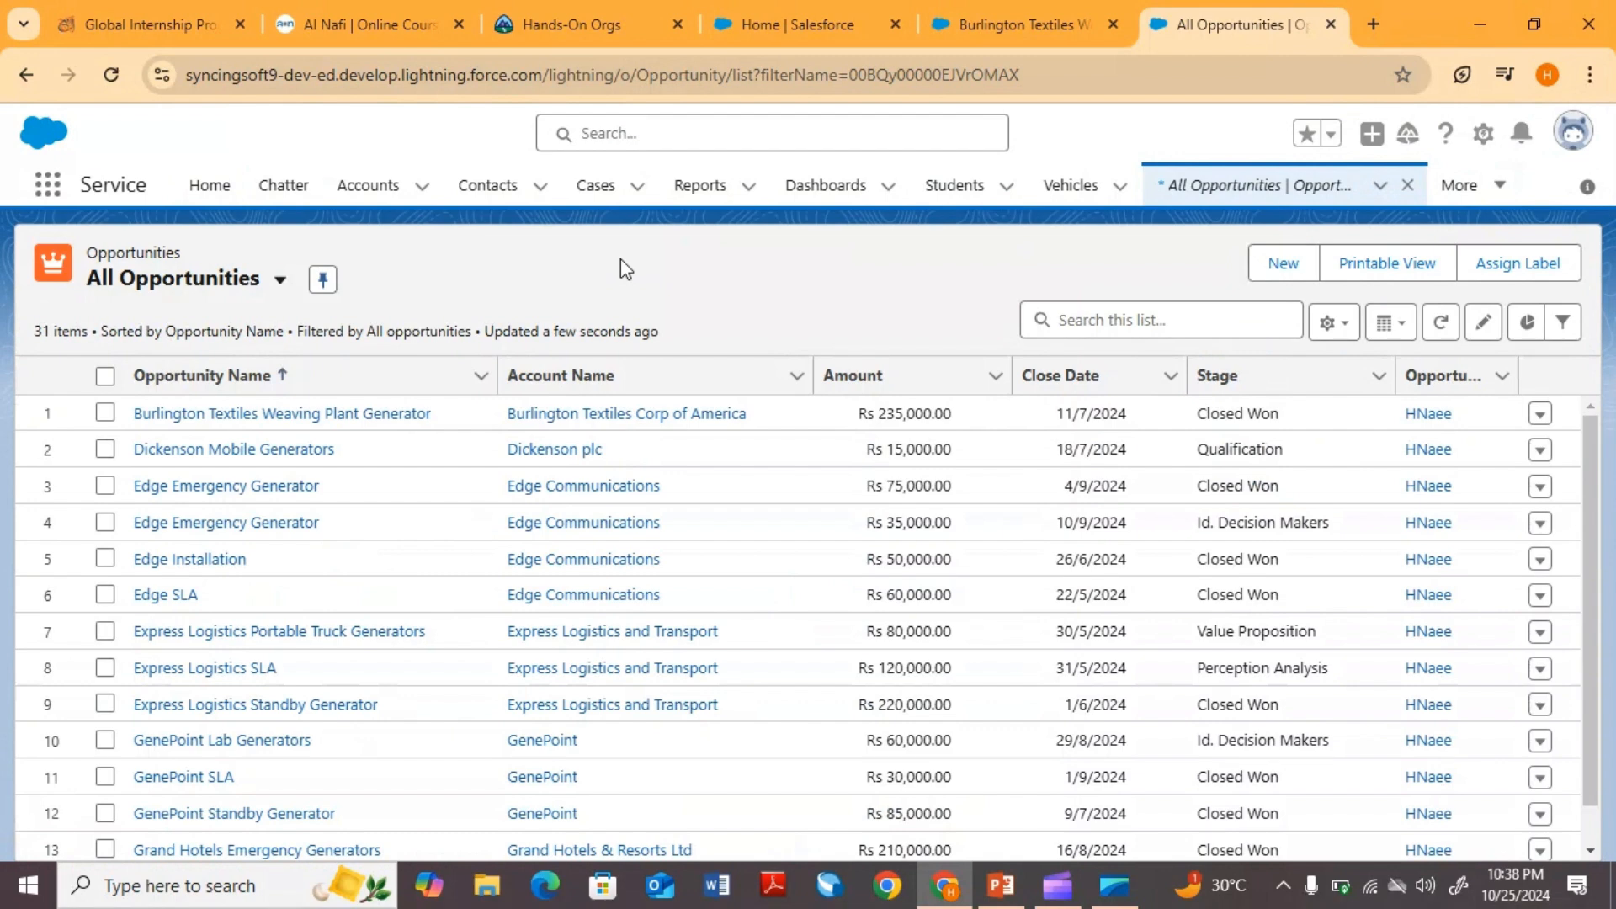
# - Add Probability flags to the visible fields of the All Opportunities list view
pyautogui.click(1325, 330)
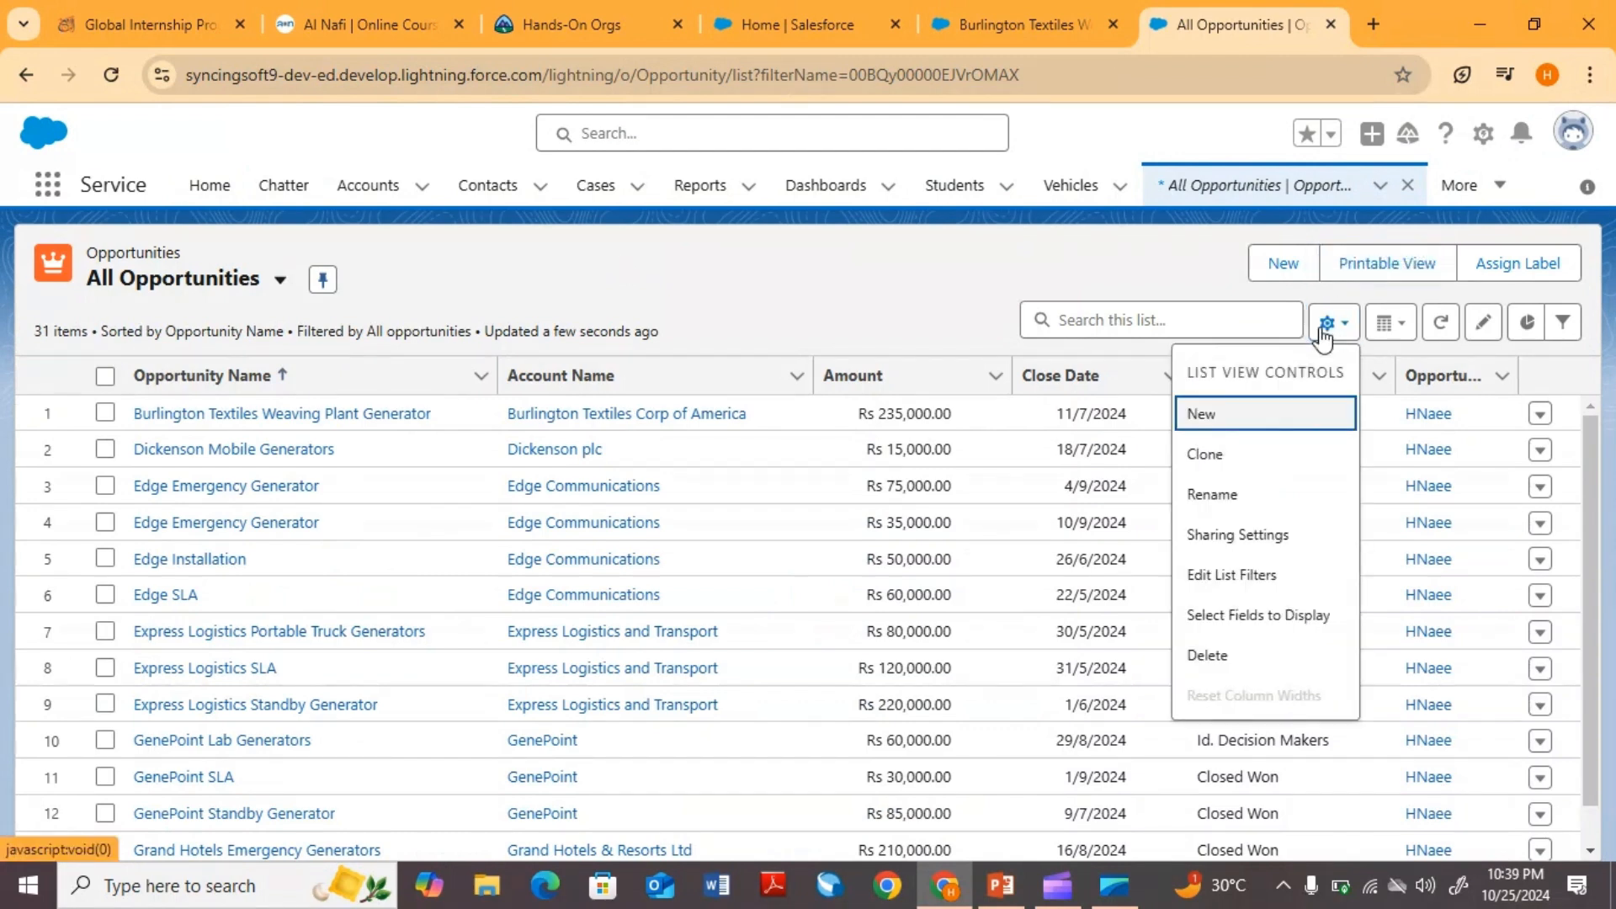
pyautogui.click(1275, 613)
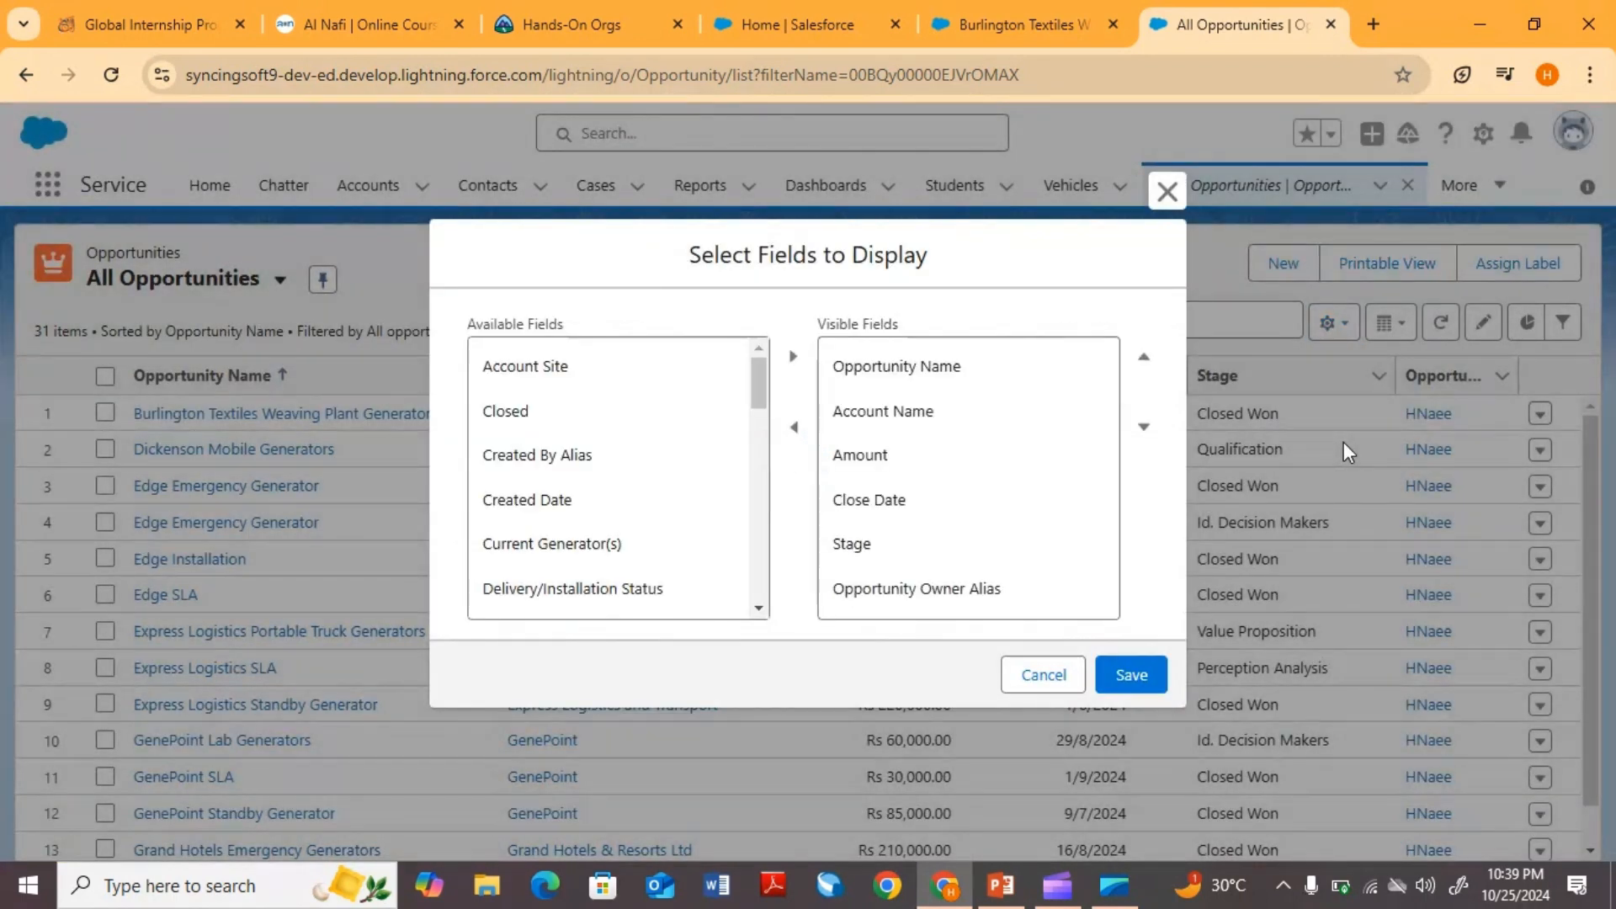
pyautogui.scroll(-4, 614, 467)
pyautogui.scroll(-4, 613, 469)
pyautogui.scroll(-3, 614, 469)
pyautogui.scroll(-1, 612, 469)
pyautogui.click(595, 478)
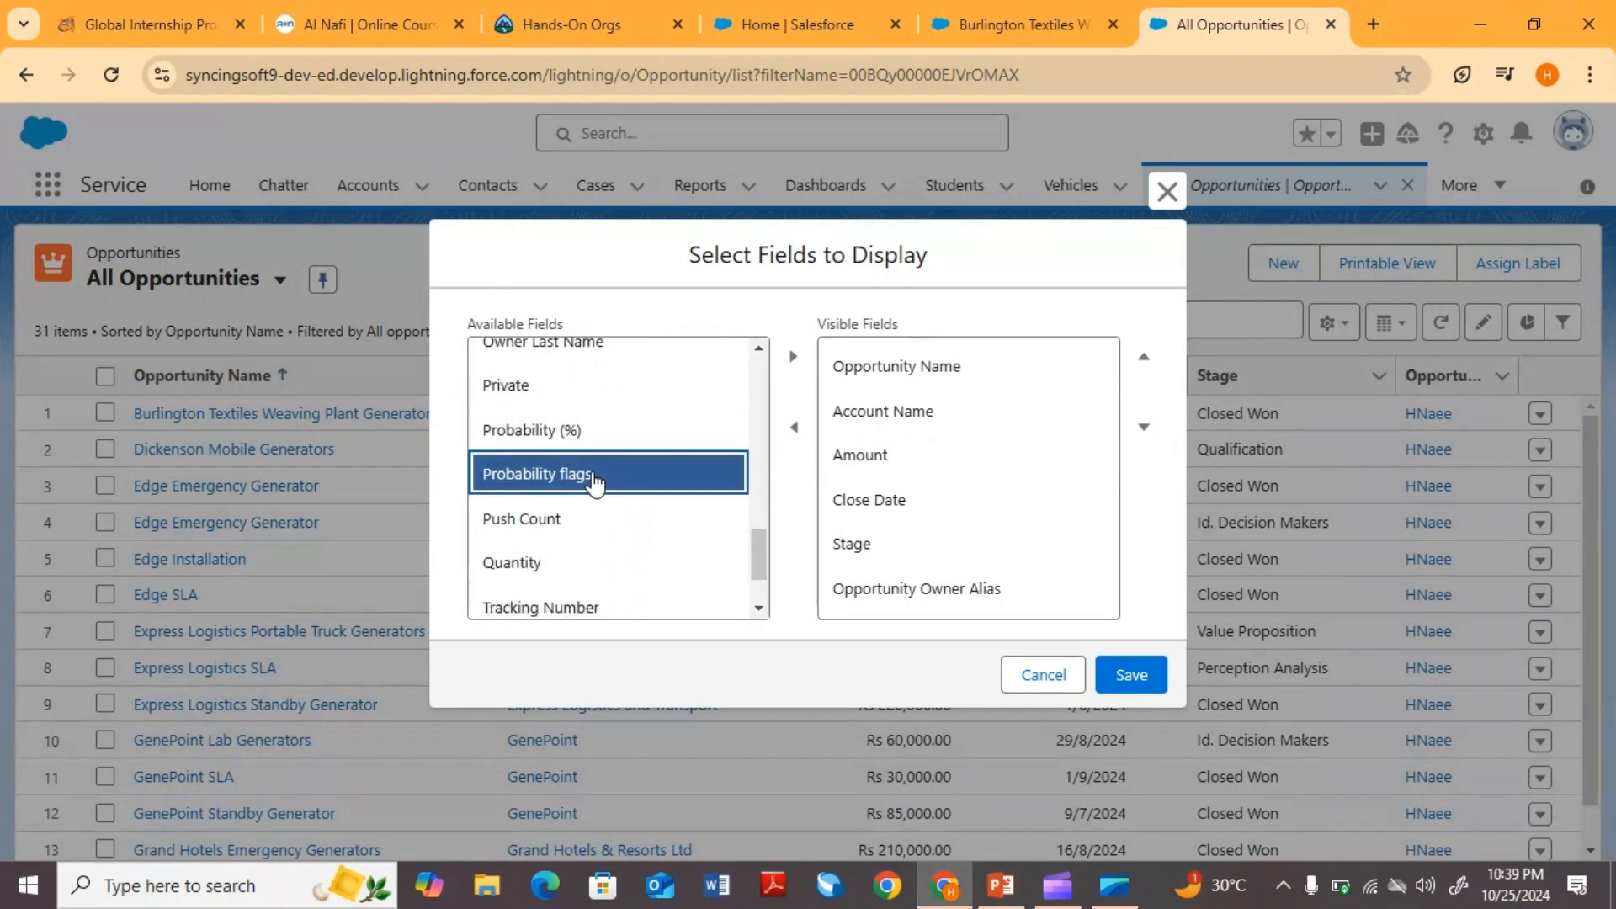
pyautogui.click(797, 360)
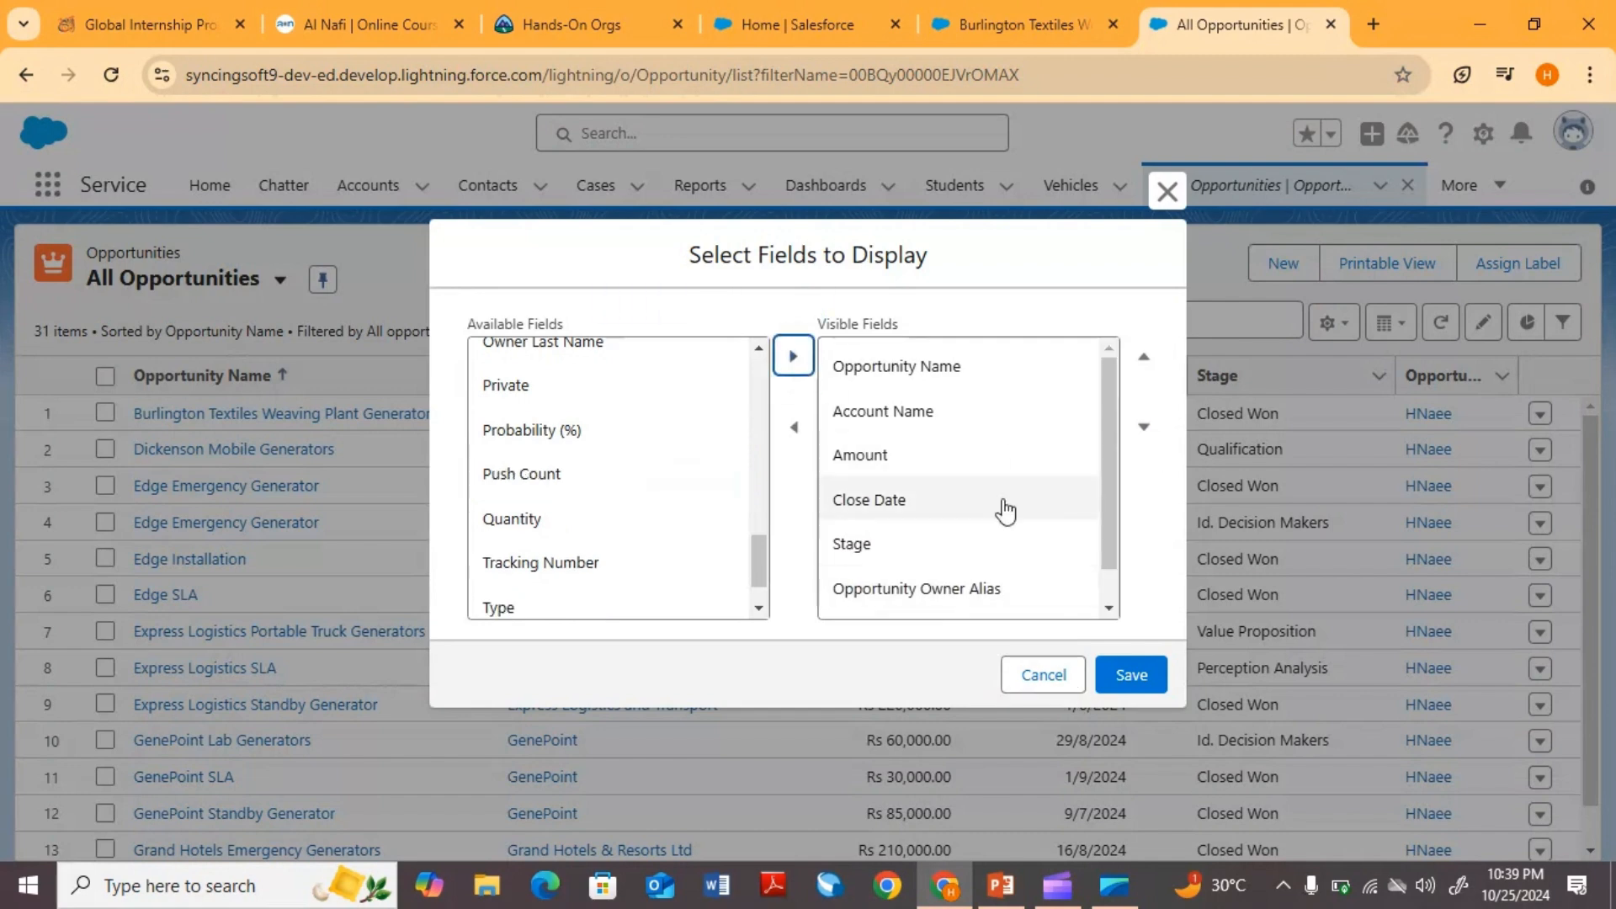
# - Move Probability flags to the first position, above Opportunity Name, and save the list view's fields
pyautogui.scroll(-1, 1006, 508)
pyautogui.click(947, 590)
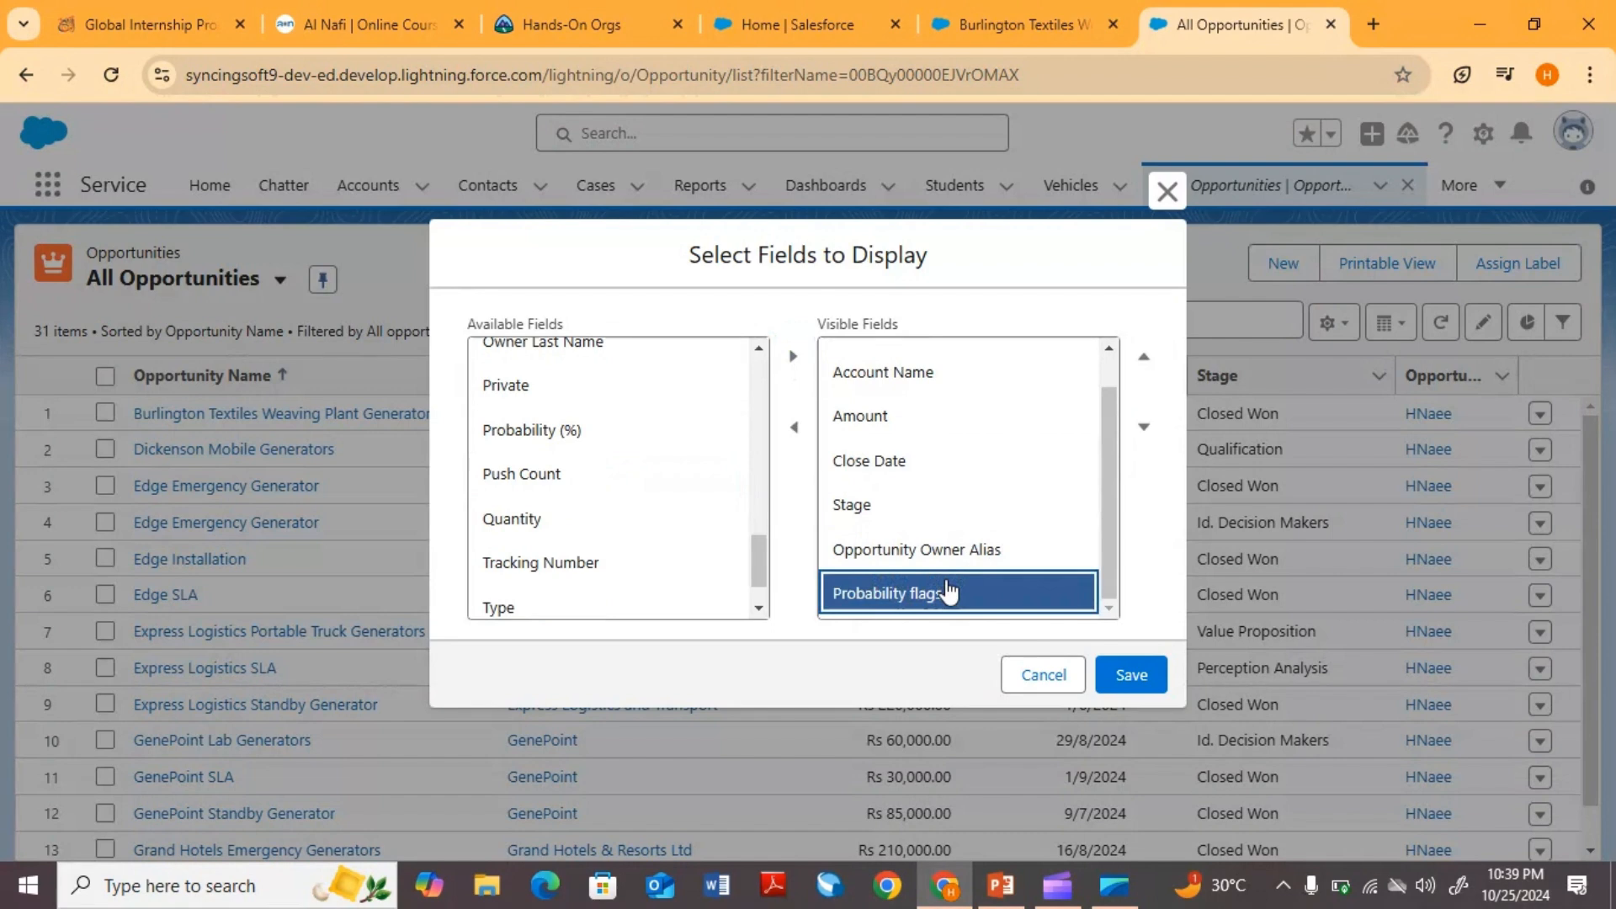
pyautogui.click(1141, 364)
pyautogui.click(1141, 364)
pyautogui.click(1141, 363)
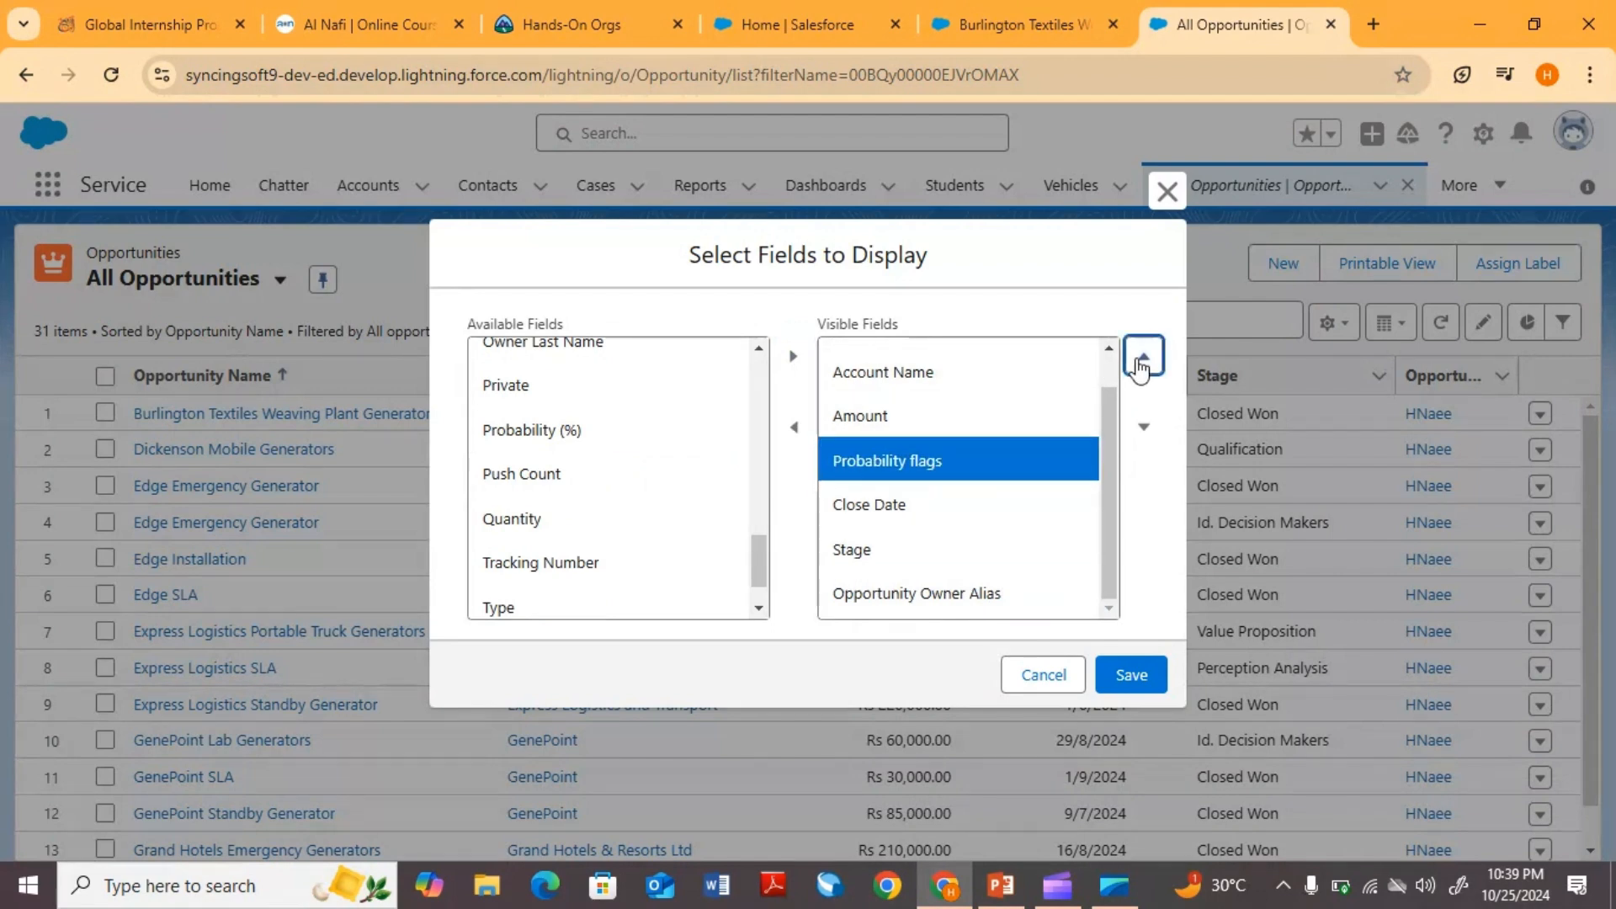
pyautogui.click(1141, 364)
pyautogui.click(1141, 363)
pyautogui.click(1141, 363)
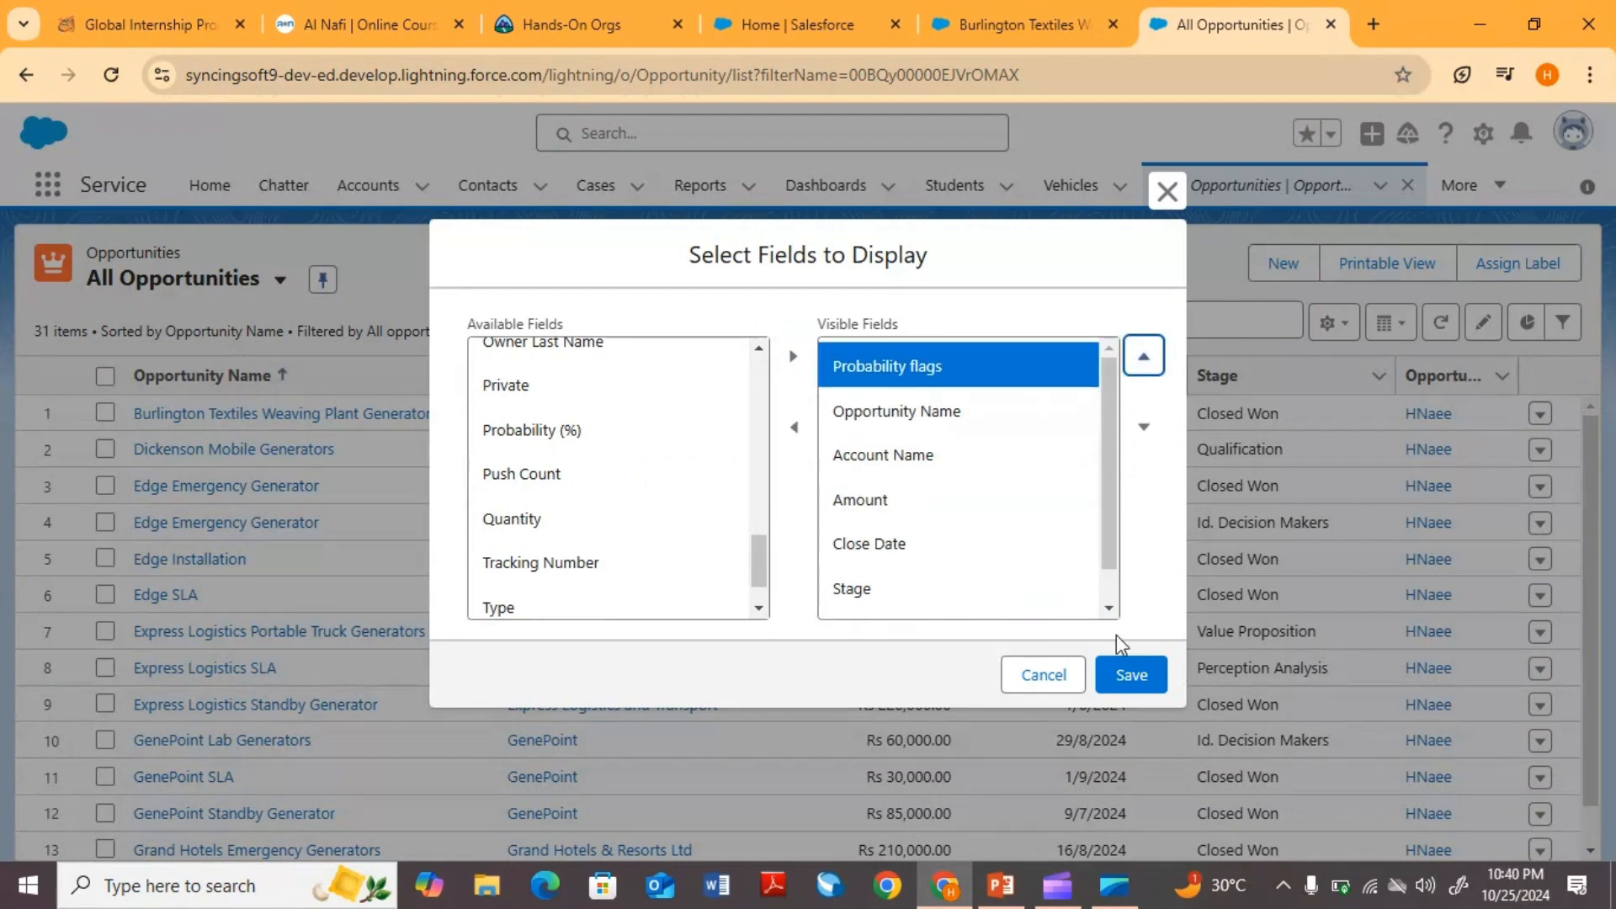
pyautogui.click(1130, 675)
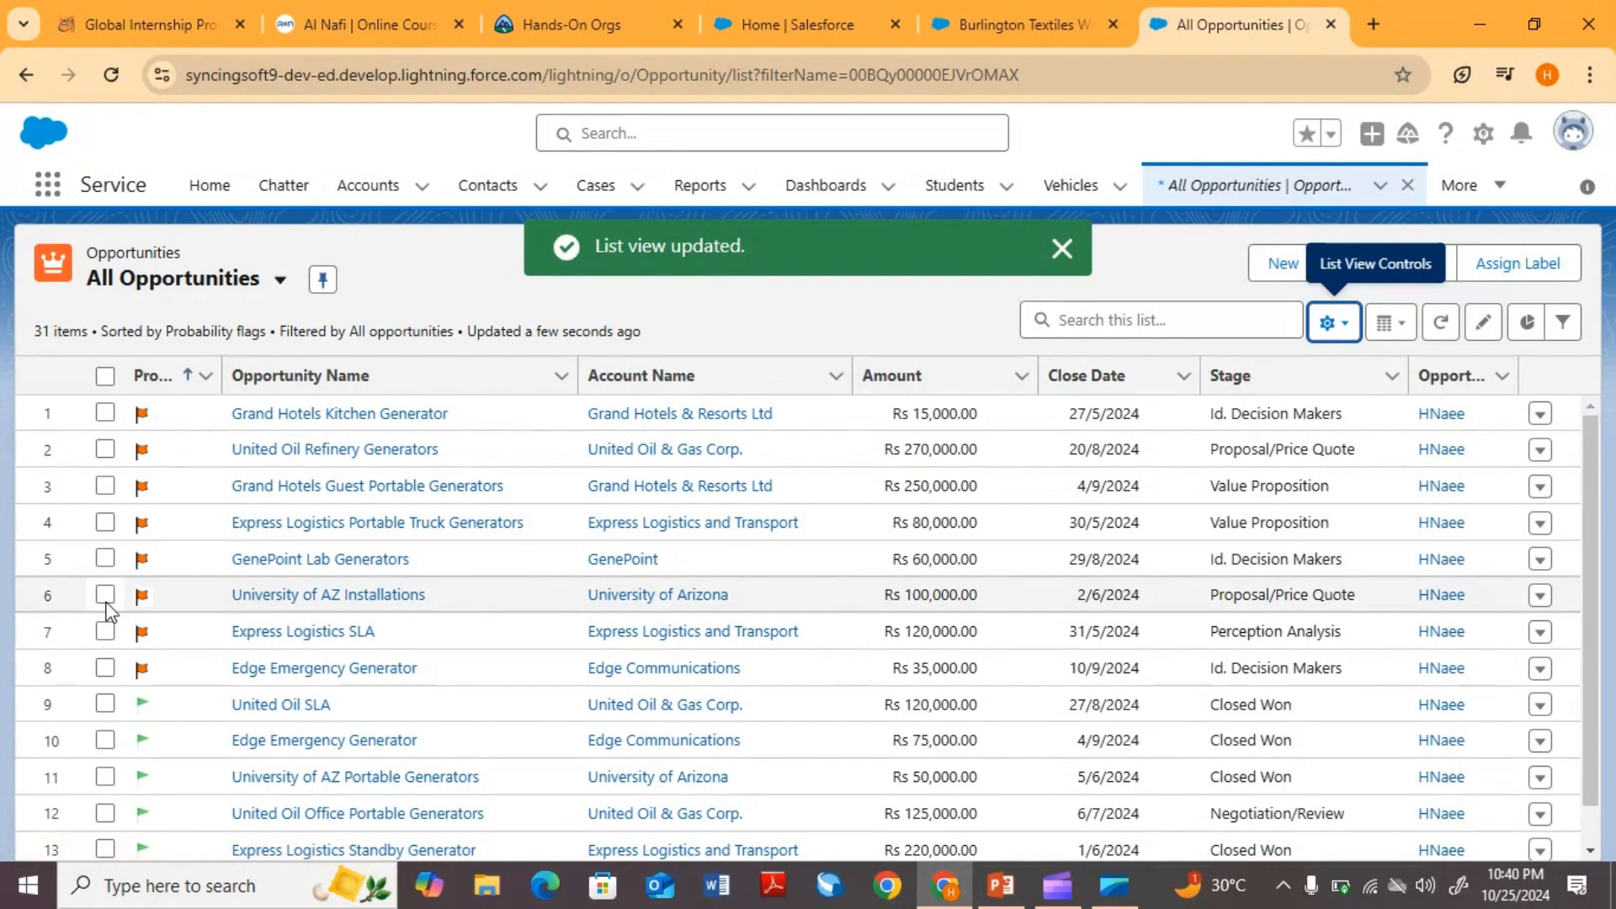
# - Examine the flag icons shown for the records throughout the All Opportunities list
pyautogui.scroll(-1, 107, 613)
pyautogui.scroll(-3, 226, 629)
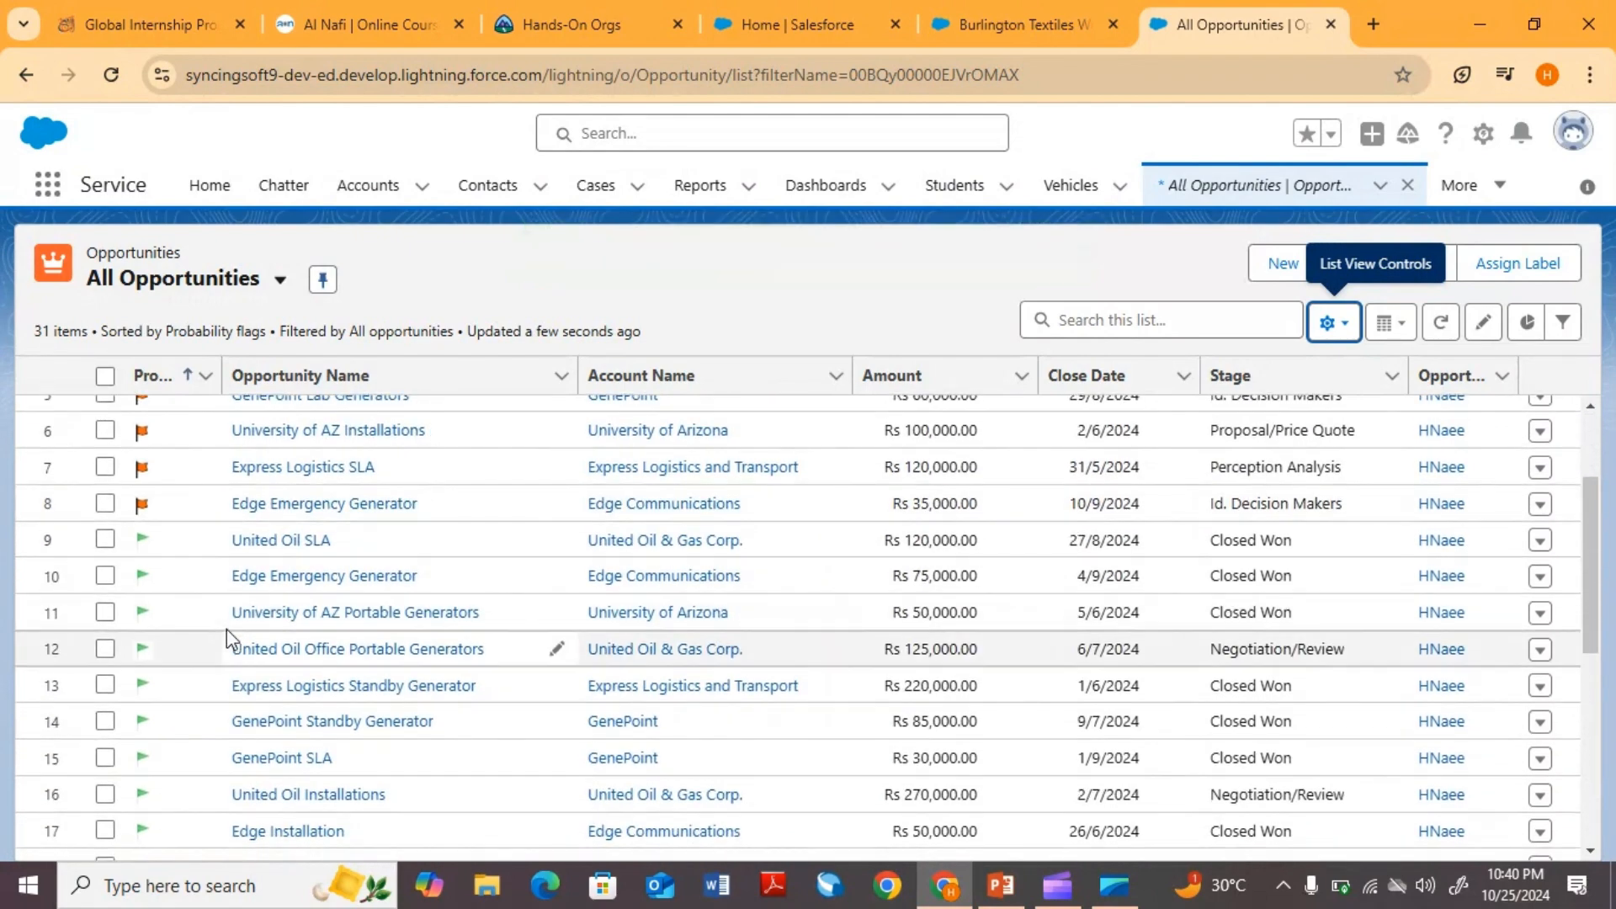
pyautogui.scroll(-4, 225, 629)
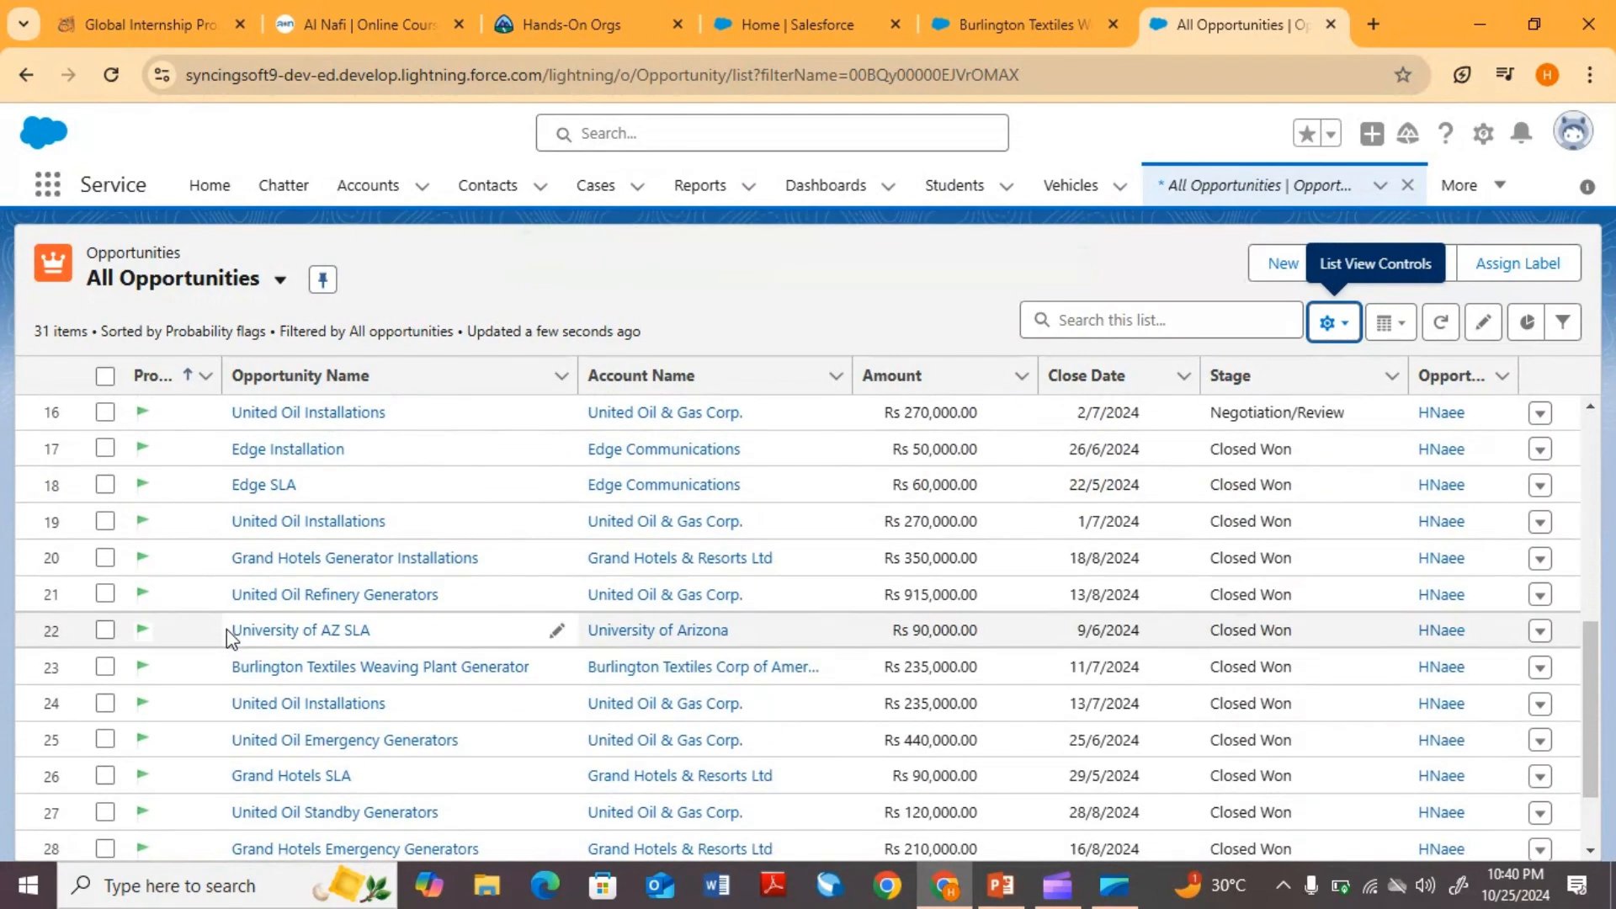